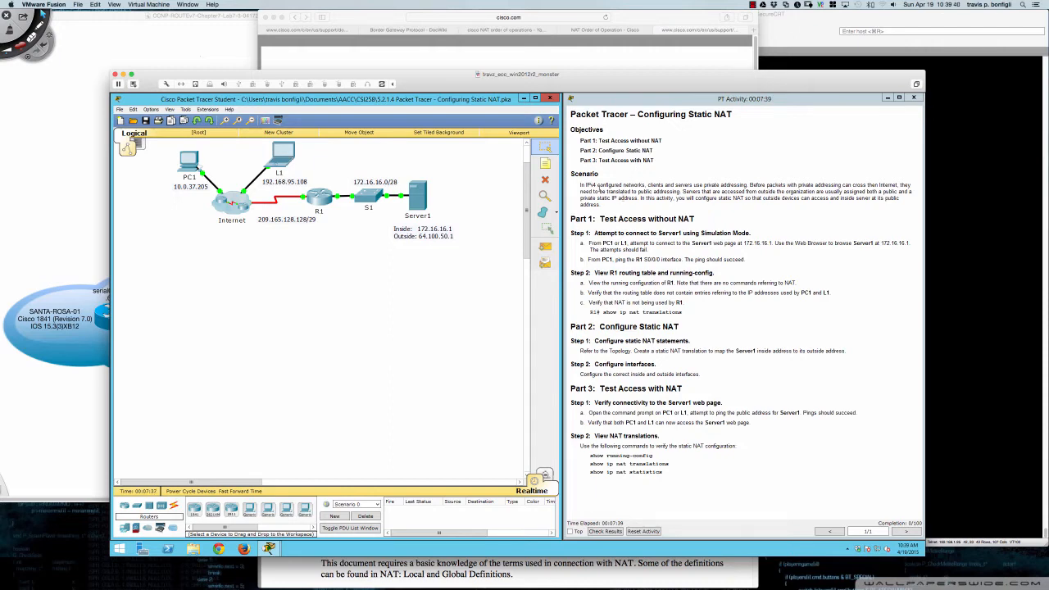
# Step: Highlight the Scenario paragraph in the Configuring Static NAT instructions to read it, and clear the selection
pyautogui.moveTo(578, 188); pyautogui.dragTo(604, 207)
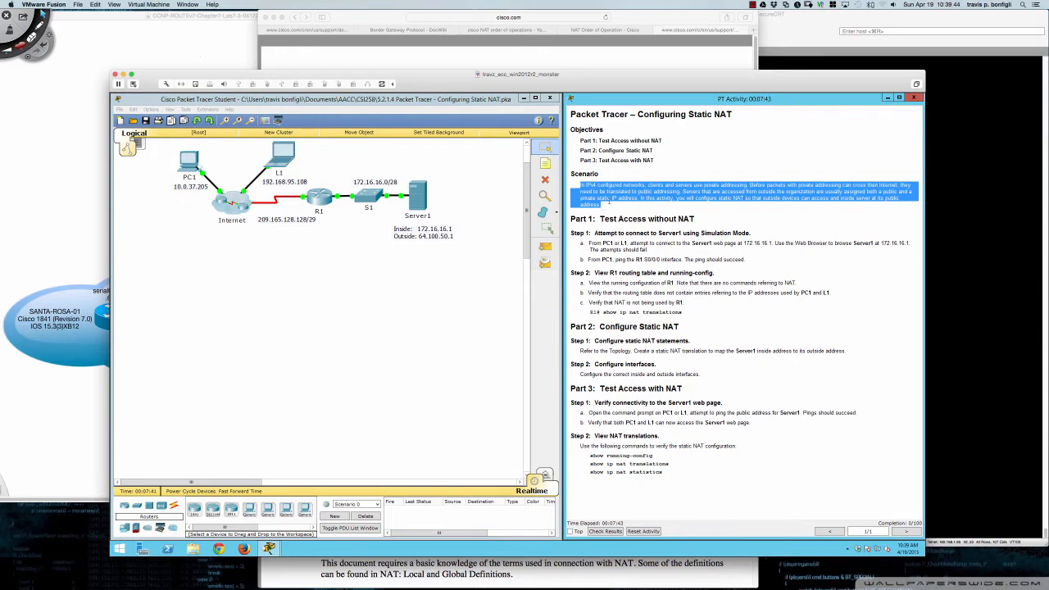
pyautogui.click(612, 194)
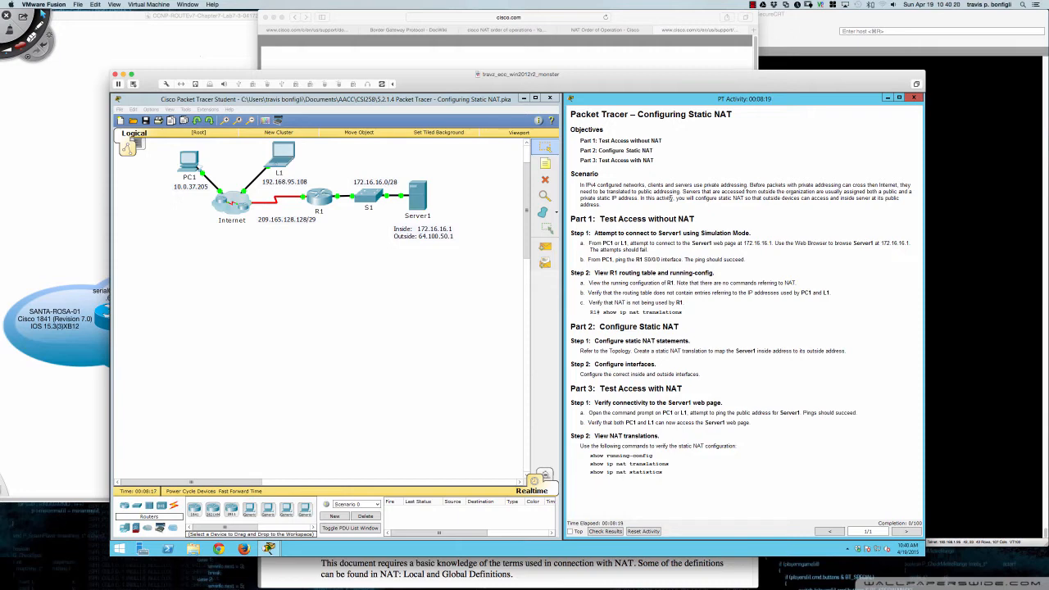
# Step: Switch to Deskscribble and handwrite the private ranges 10.0.0.0 – 10.255.255.255 A and 172.16.0.0 – 172.31.255.255 B below the topology
pyautogui.press('super+Tab')
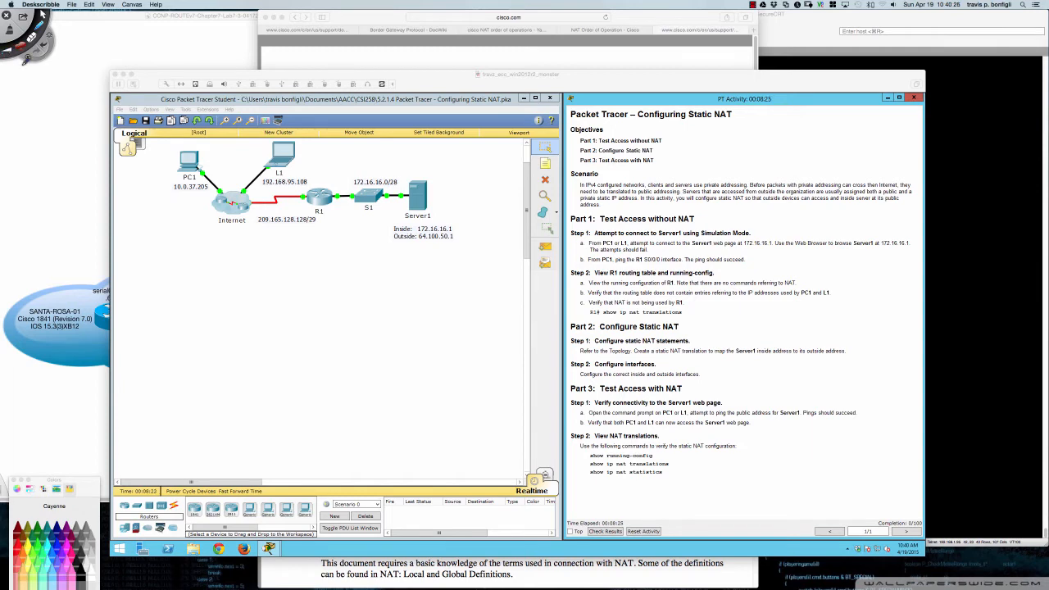
pyautogui.moveTo(137, 277)
pyautogui.mouseDown()
pyautogui.moveTo(169, 284)
pyautogui.moveTo(356, 258)
pyautogui.moveTo(419, 267)
pyautogui.mouseUp()
pyautogui.moveTo(136, 301)
pyautogui.mouseDown()
pyautogui.moveTo(137, 319)
pyautogui.moveTo(209, 300)
pyautogui.moveTo(236, 312)
pyautogui.moveTo(243, 298)
pyautogui.moveTo(324, 306)
pyautogui.mouseUp()
pyautogui.click(195, 313)
pyautogui.click(222, 311)
pyautogui.click(314, 306)
pyautogui.moveTo(336, 295)
pyautogui.mouseDown()
pyautogui.moveTo(336, 306)
pyautogui.moveTo(365, 303)
pyautogui.mouseUp()
pyautogui.click(345, 301)
pyautogui.moveTo(368, 294); pyautogui.dragTo(375, 293)
pyautogui.moveTo(379, 294); pyautogui.dragTo(409, 300)
pyautogui.click(389, 301)
pyautogui.moveTo(410, 290); pyautogui.dragTo(420, 299)
pyautogui.moveTo(422, 290); pyautogui.dragTo(436, 297)
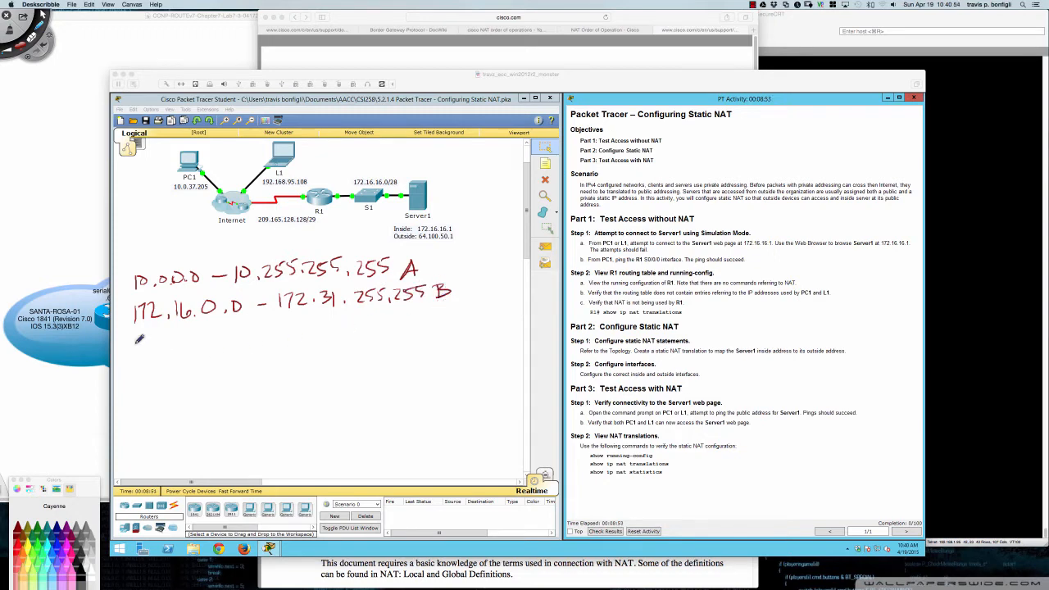
# Step: Handwrite the class C private range 192.168.0.0 – 192.168.255.255 C beneath the other two ranges
pyautogui.moveTo(135, 336)
pyautogui.mouseDown()
pyautogui.moveTo(136, 355)
pyautogui.moveTo(175, 351)
pyautogui.mouseUp()
pyautogui.click(171, 350)
pyautogui.moveTo(190, 336)
pyautogui.mouseDown()
pyautogui.moveTo(184, 349)
pyautogui.moveTo(205, 330)
pyautogui.mouseUp()
pyautogui.click(219, 345)
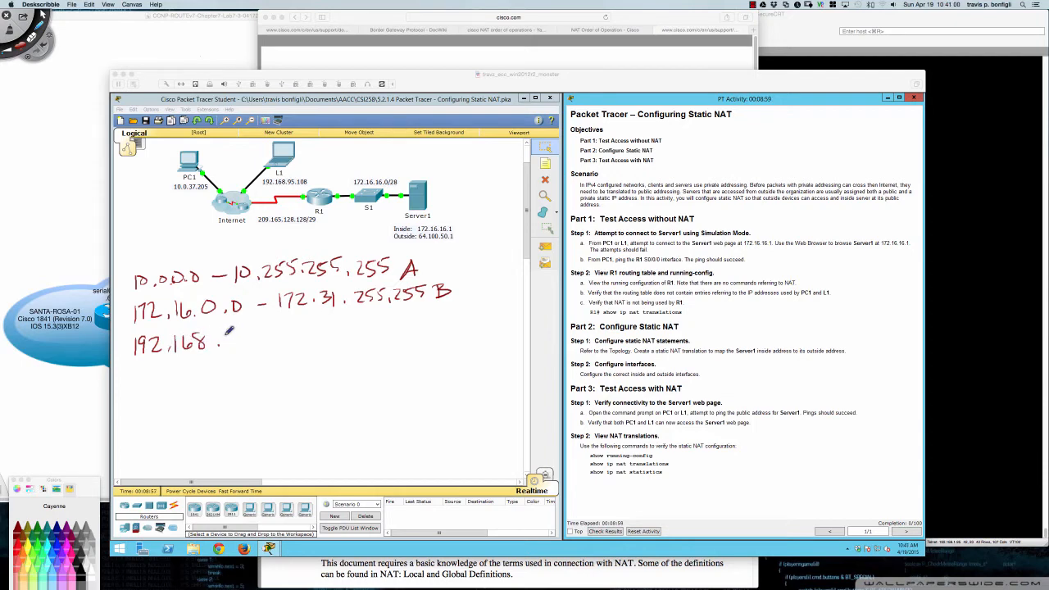
pyautogui.moveTo(236, 332); pyautogui.dragTo(367, 327)
pyautogui.click(249, 341)
pyautogui.click(350, 333)
pyautogui.moveTo(384, 317); pyautogui.dragTo(404, 328)
pyautogui.click(389, 328)
pyautogui.moveTo(416, 317)
pyautogui.mouseDown()
pyautogui.moveTo(408, 326)
pyautogui.moveTo(505, 322)
pyautogui.mouseUp()
pyautogui.click(440, 324)
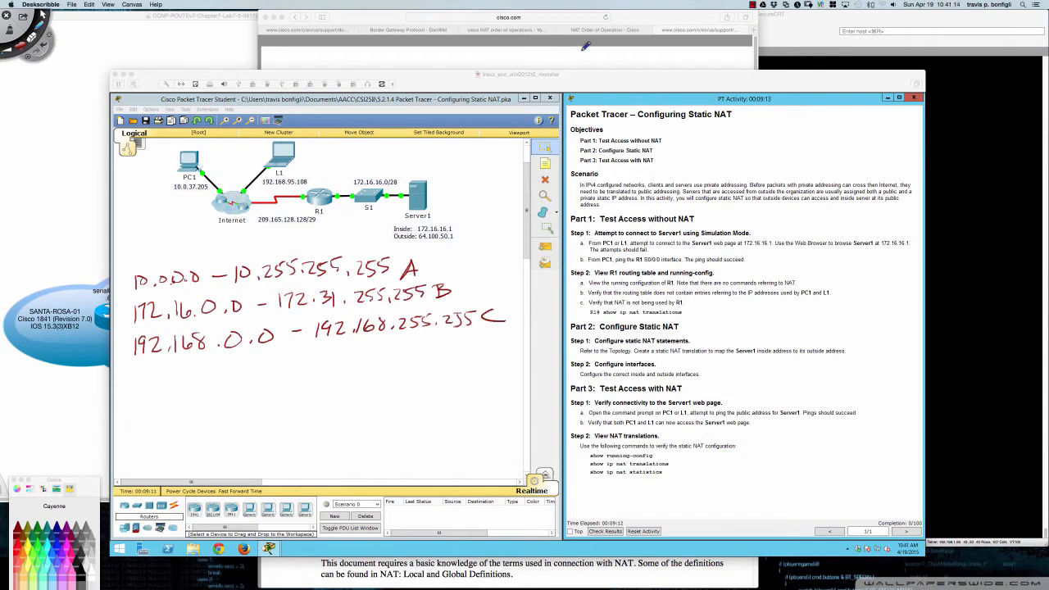
# Step: Switch to Safari, search Google for "RFC1918 PDF" in a new tab, accept the suggested spelling, and open the IETF Tools RFC1918 result
pyautogui.click(705, 30)
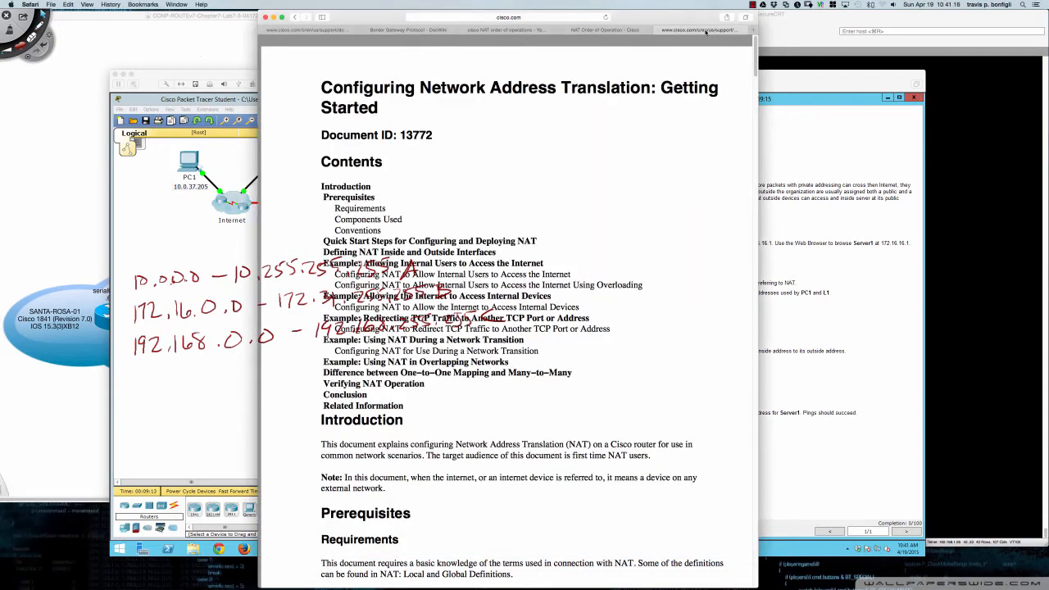
pyautogui.click(751, 31)
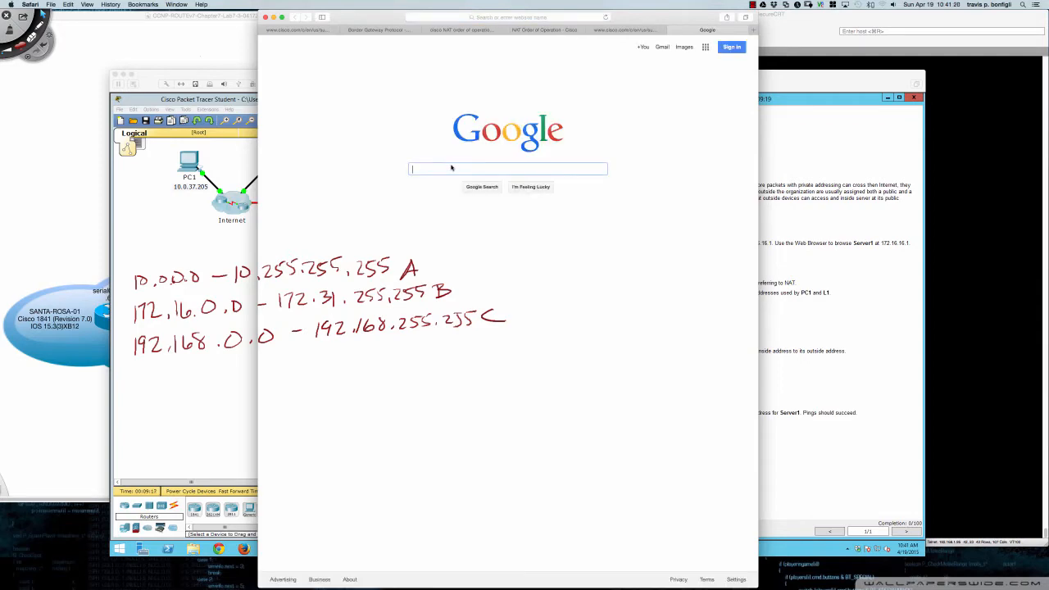
pyautogui.write('RFC191')
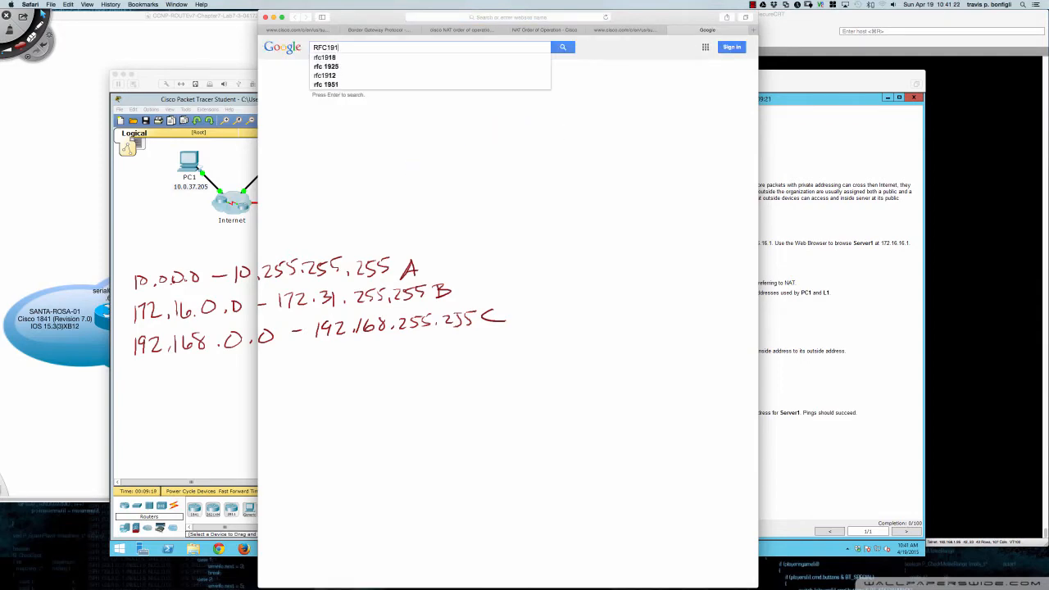
pyautogui.write('8 PDF')
pyautogui.press('Return')
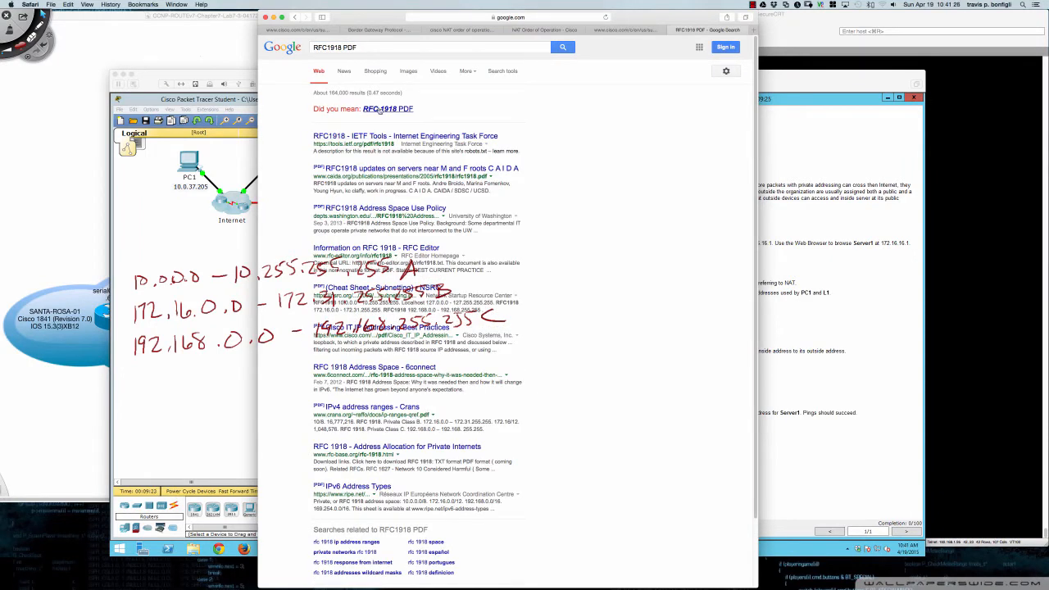
pyautogui.click(379, 110)
pyautogui.click(378, 111)
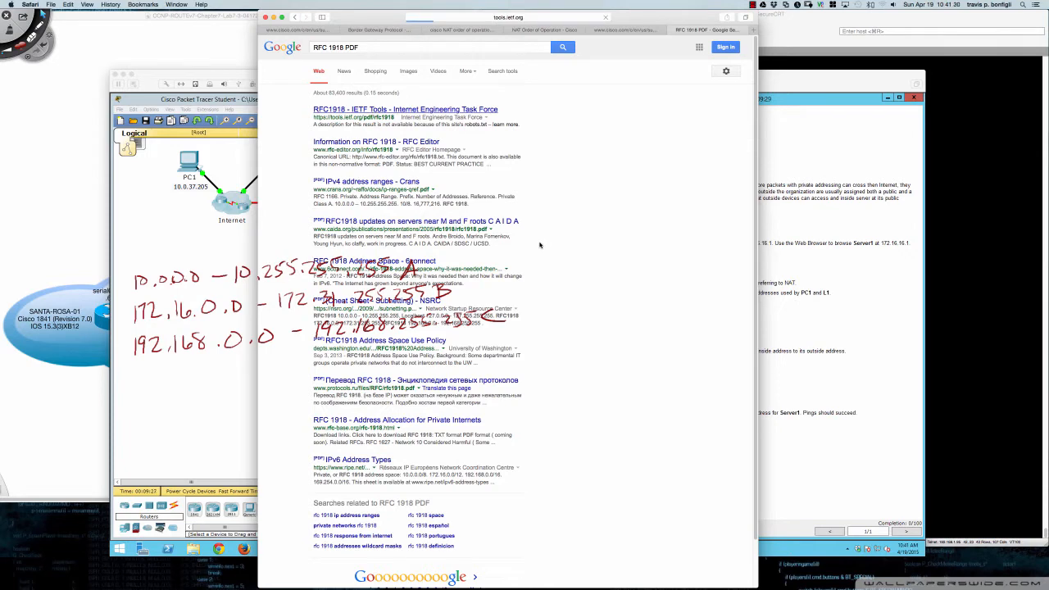
# Step: Clear the handwritten annotations in Deskscribble and close the extra blank browser window
pyautogui.press('super+n')
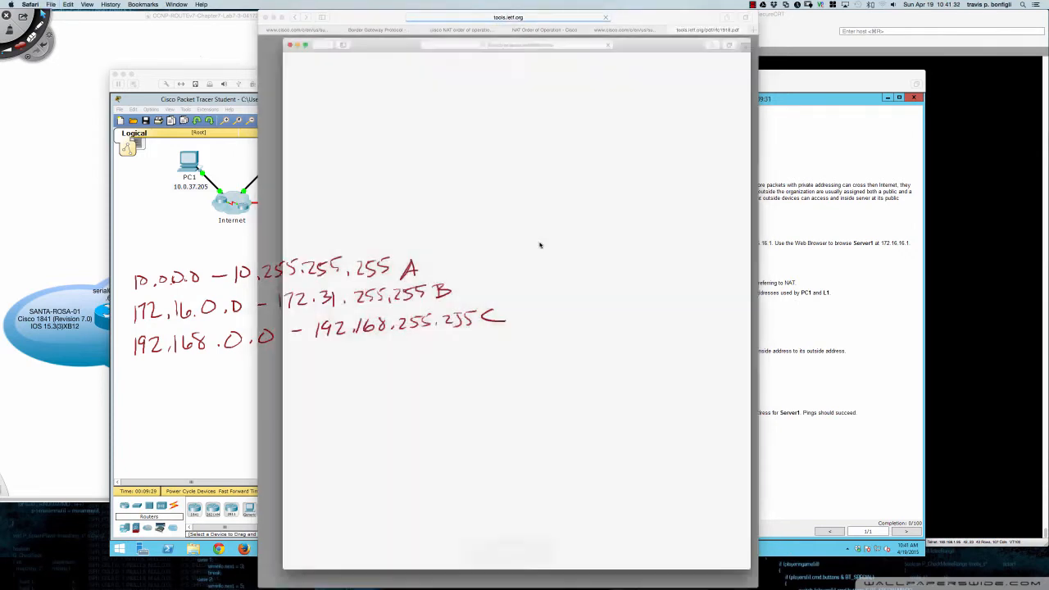
pyautogui.press('super+Tab')
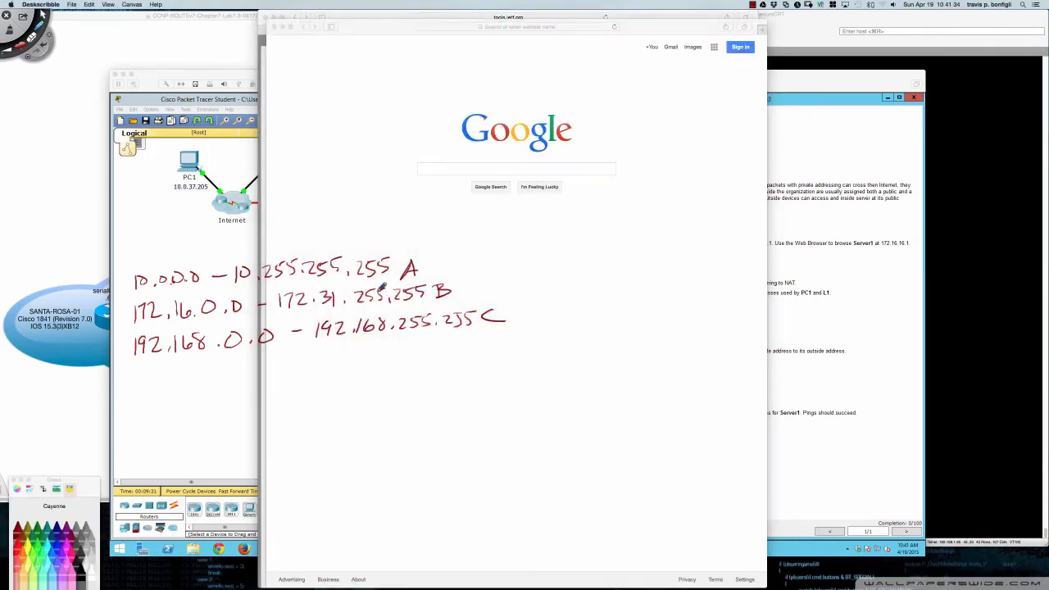
pyautogui.press('super+n')
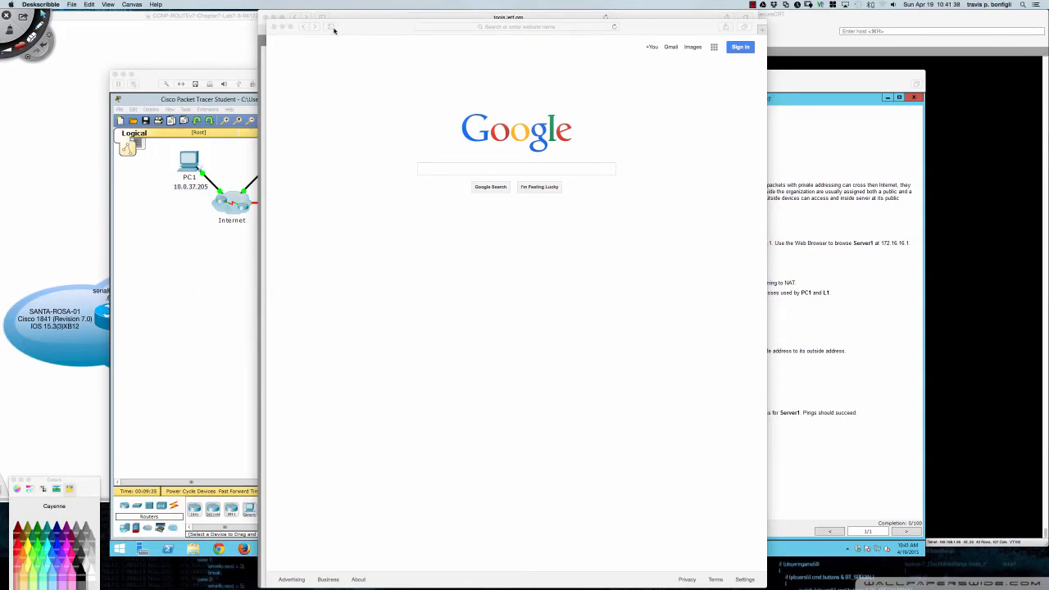
pyautogui.click(275, 27)
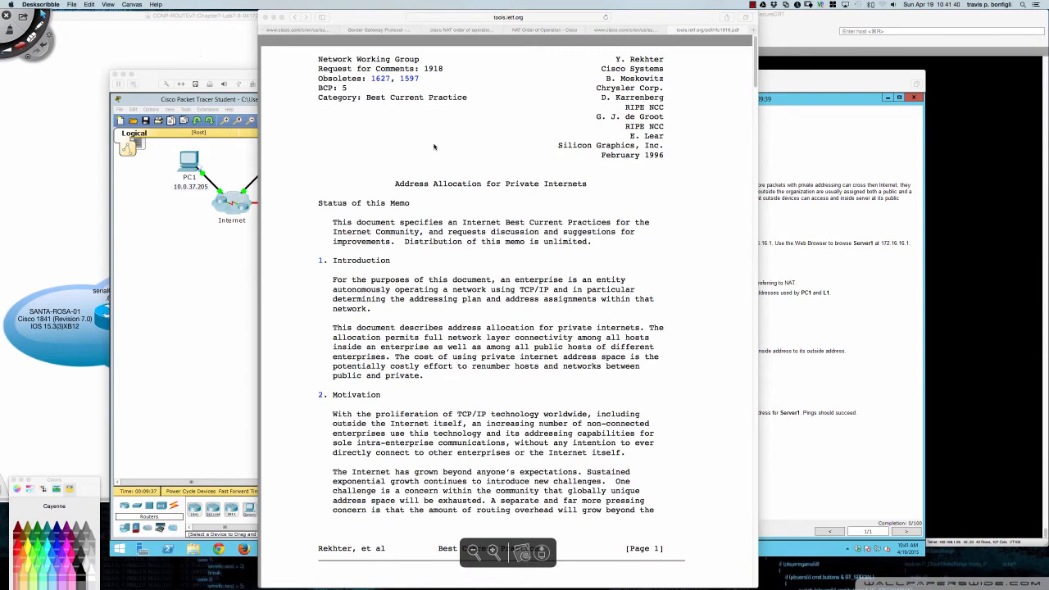
# Step: Find section 3, Private Address Space, in RFC 1918 and highlight its heading through the three reserved address blocks
pyautogui.scroll(-1, 435, 146)
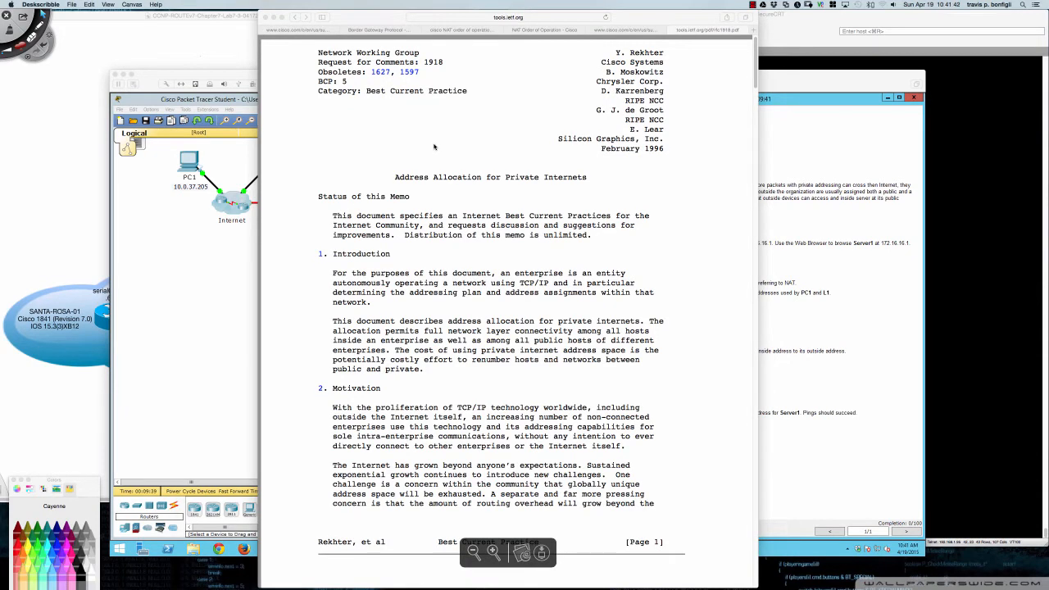
pyautogui.scroll(-5, 434, 146)
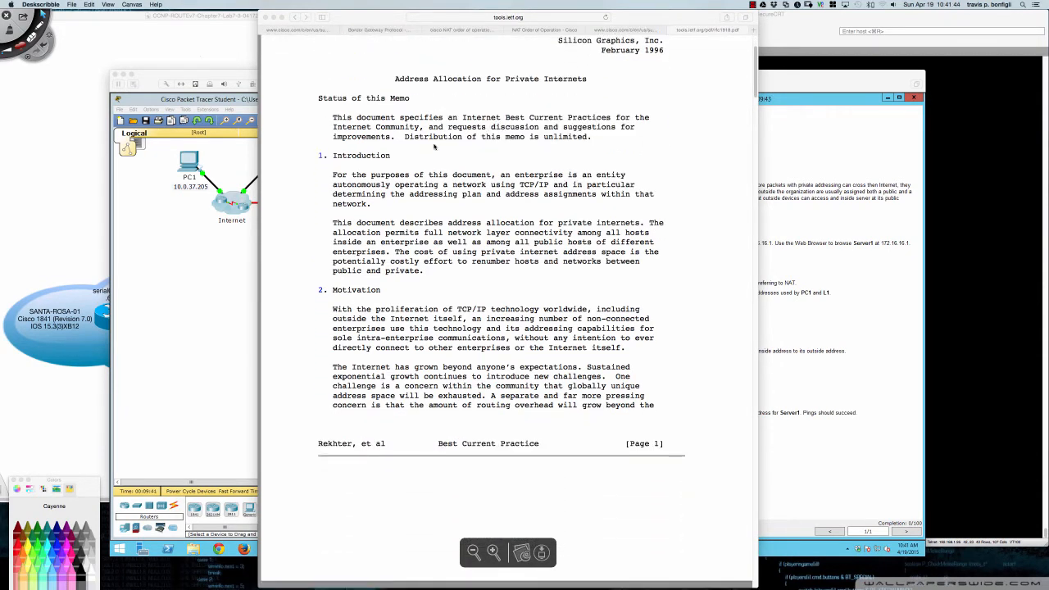
pyautogui.scroll(-15, 434, 146)
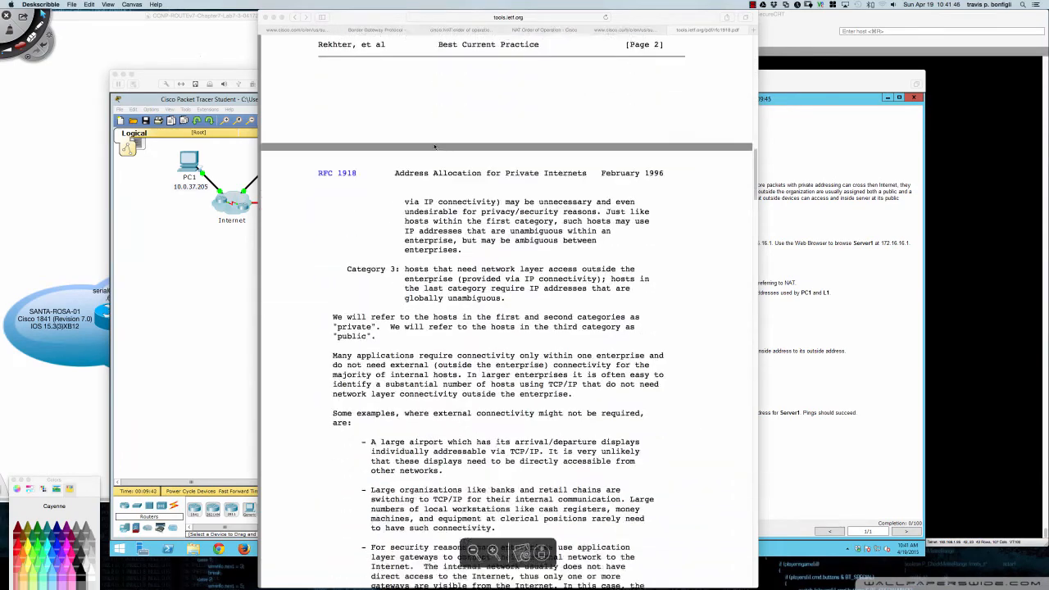
pyautogui.scroll(-15, 435, 146)
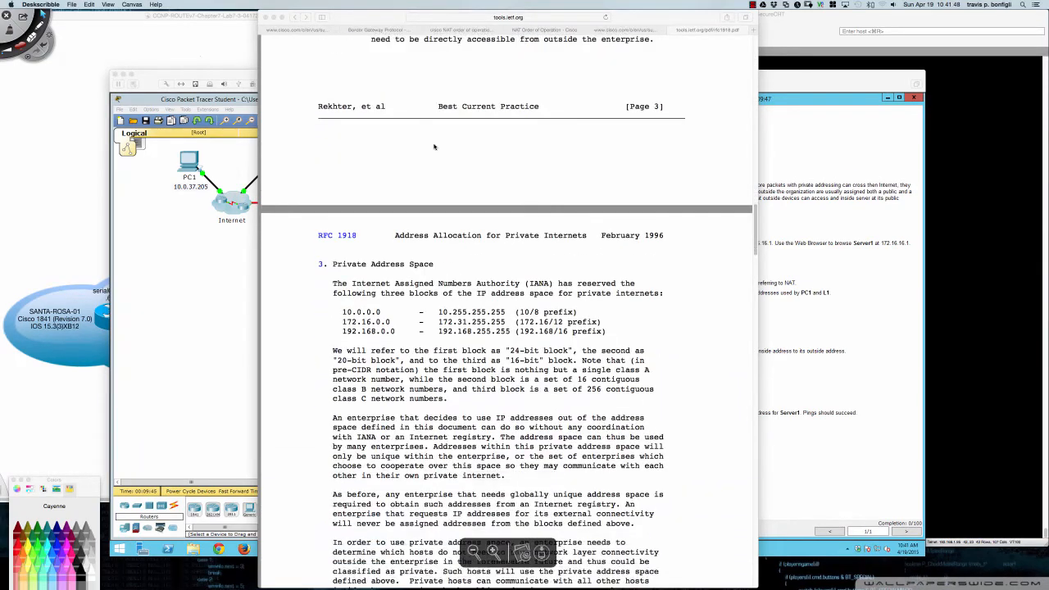
pyautogui.click(345, 309)
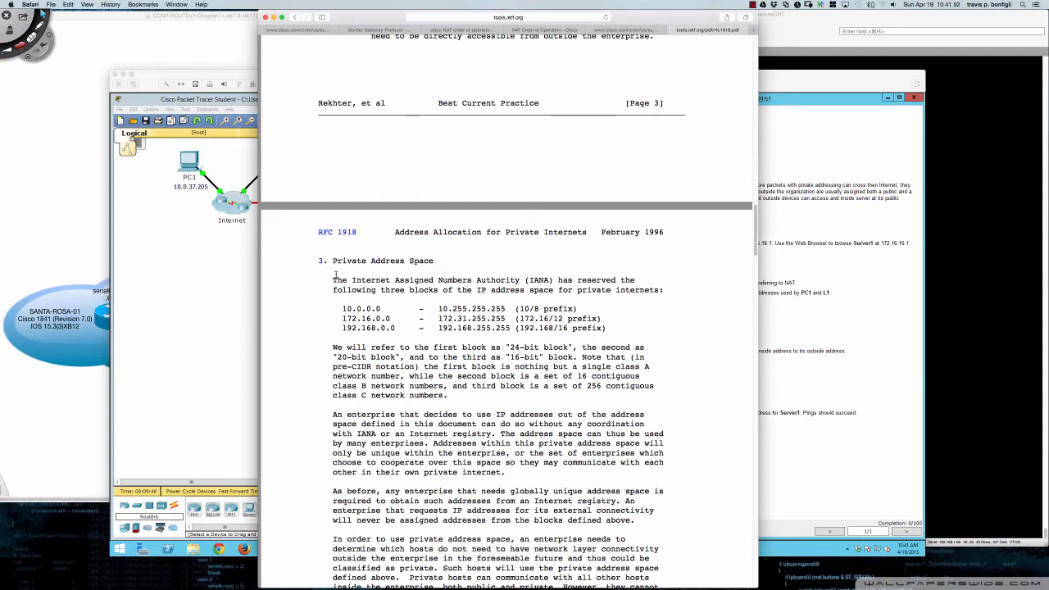
pyautogui.moveTo(333, 261); pyautogui.dragTo(605, 328)
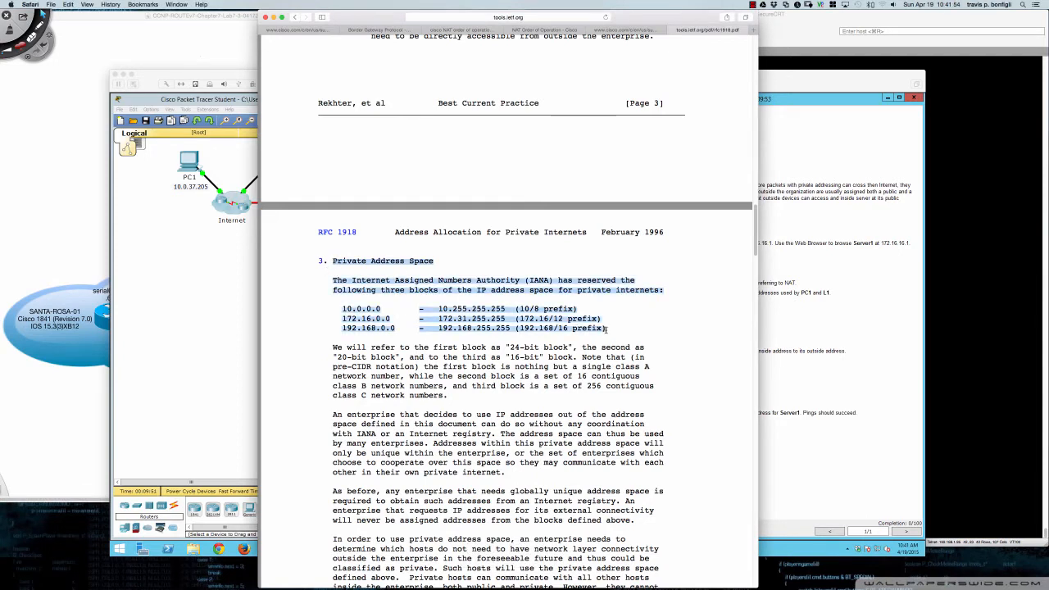
pyautogui.click(390, 337)
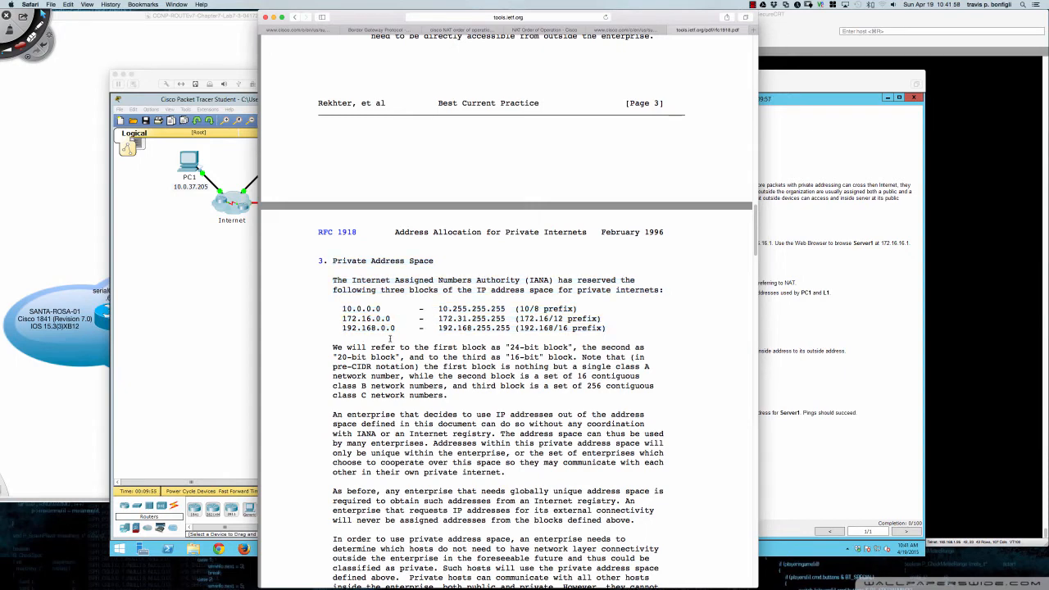
# Step: Skim the text around the private address blocks, return to the start of RFC 1918, and minimize the browser window
pyautogui.scroll(-3, 390, 338)
pyautogui.scroll(-2, 391, 350)
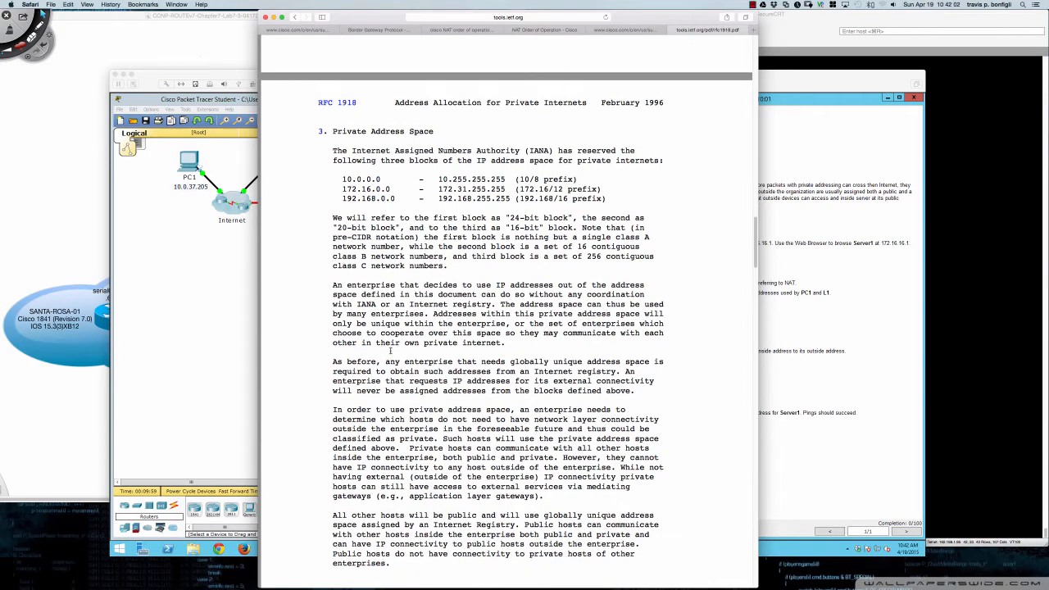
pyautogui.scroll(3, 390, 351)
pyautogui.scroll(10, 390, 351)
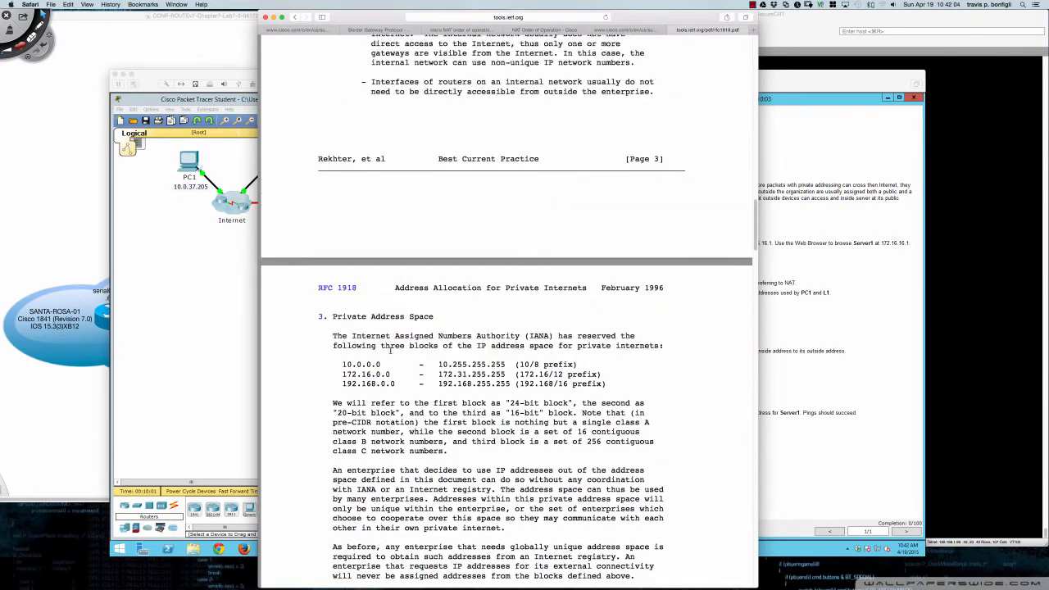
pyautogui.scroll(18, 391, 350)
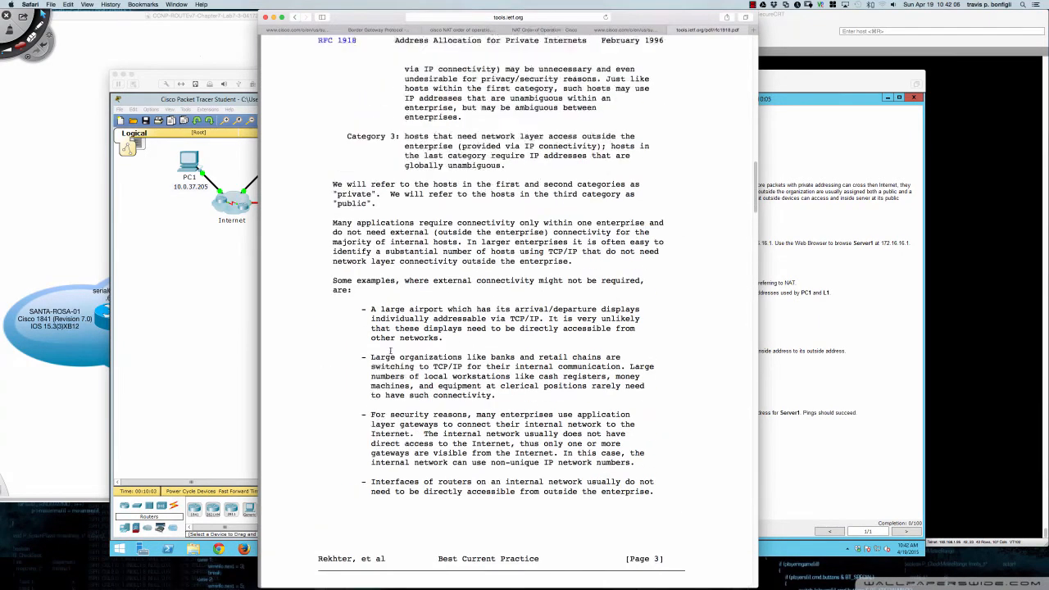
pyautogui.scroll(15, 391, 351)
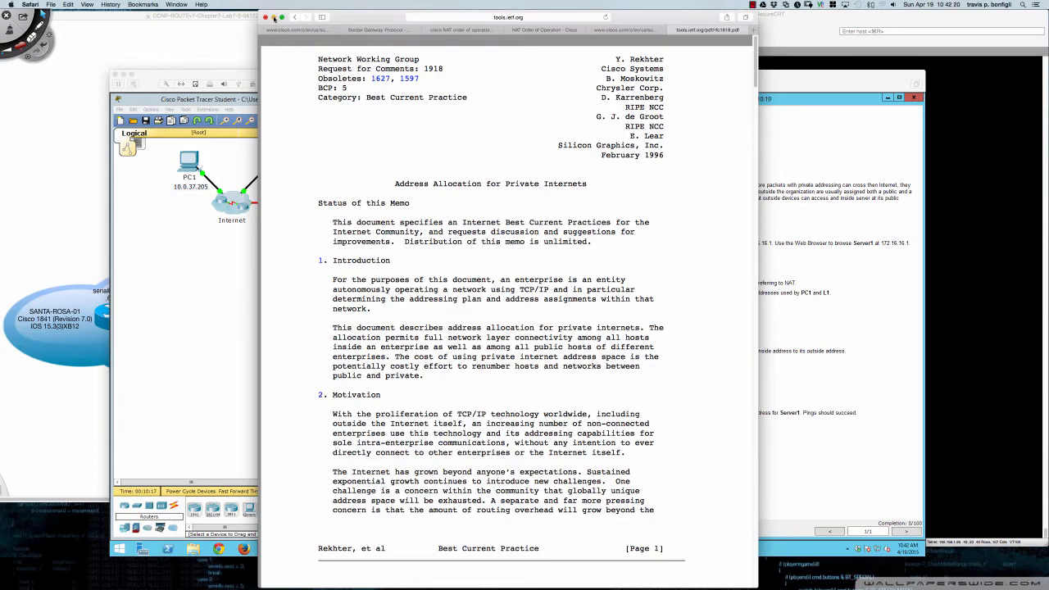
pyautogui.click(274, 17)
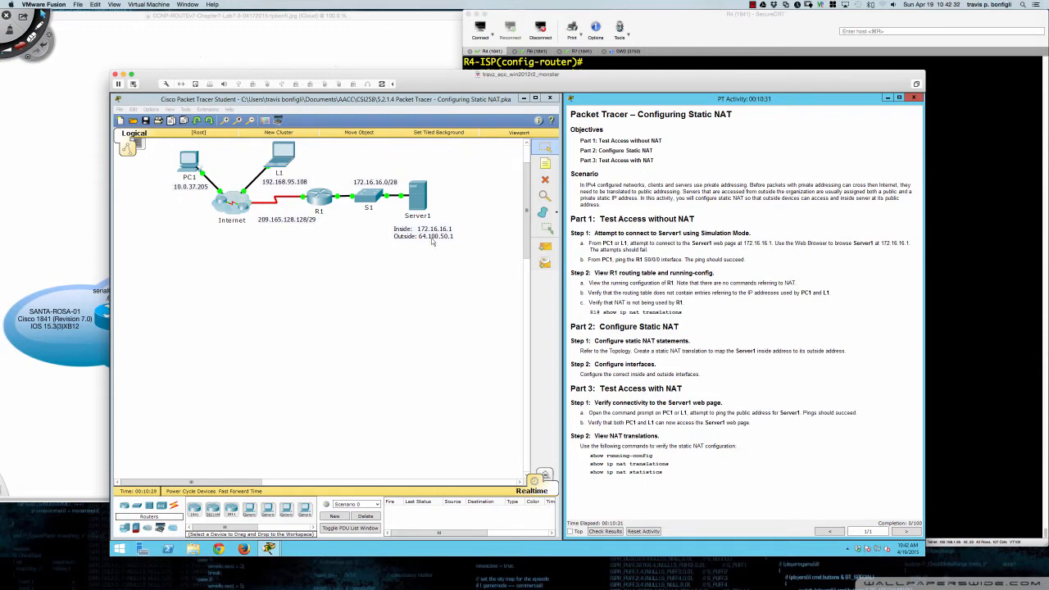
# Step: Open PC1's command prompt and ping its own address 10.0.37.205 and Server1's outside address 64.100.50.1
pyautogui.click(186, 162)
pyautogui.moveTo(445, 222); pyautogui.dragTo(234, 290)
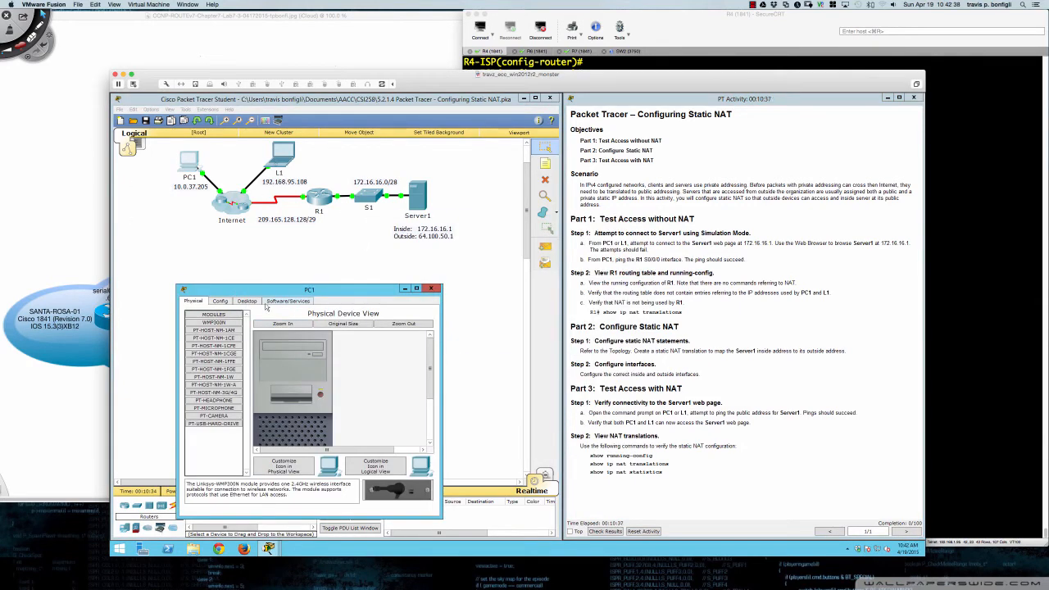
pyautogui.click(249, 302)
pyautogui.click(369, 328)
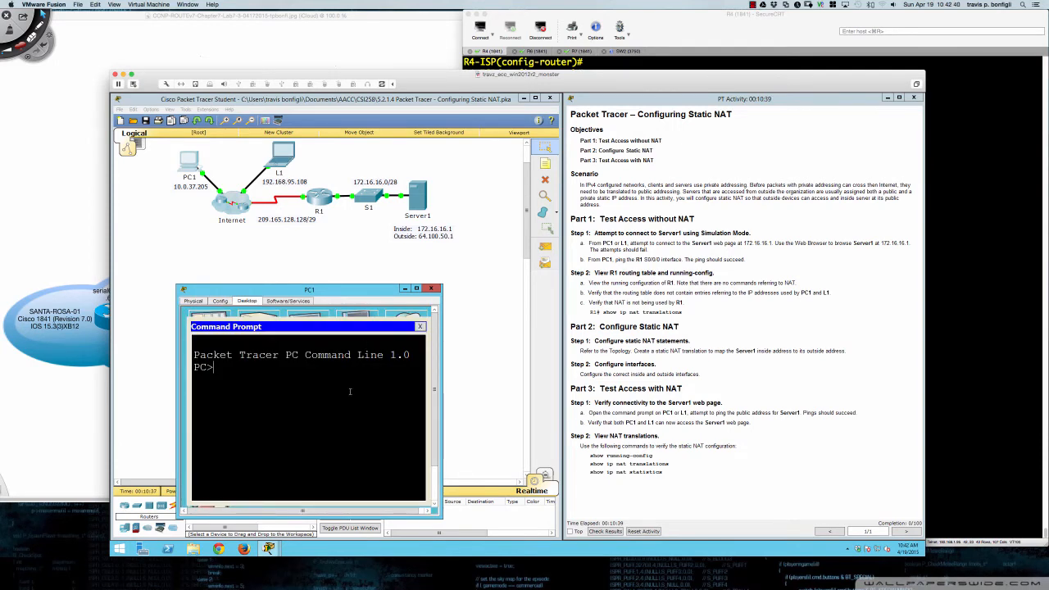
pyautogui.write('ping 10.0.37.205')
pyautogui.press('Return')
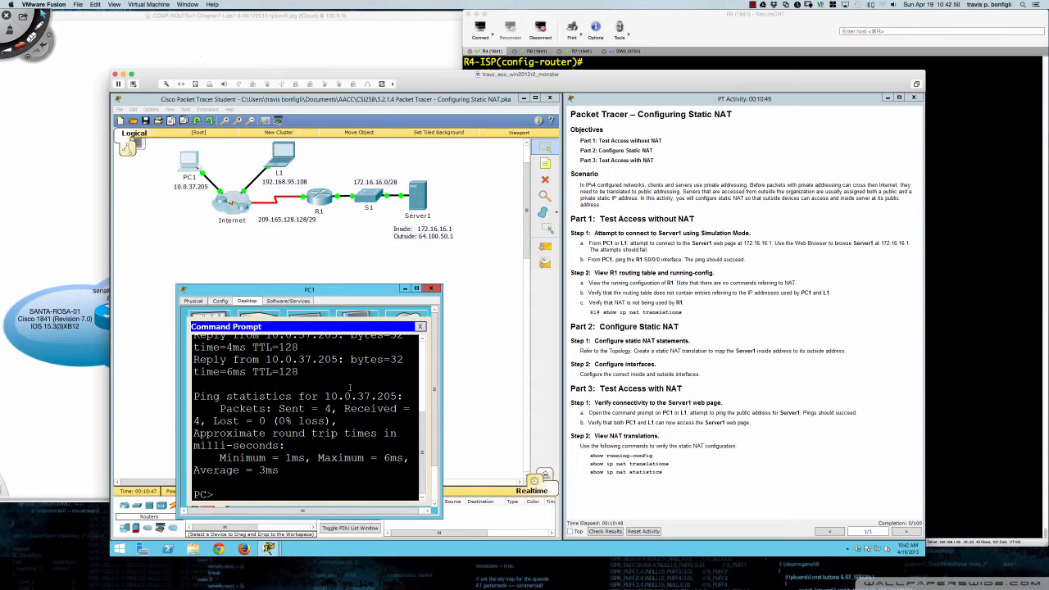
pyautogui.write('ping 64.100.50.1')
pyautogui.press('Return')
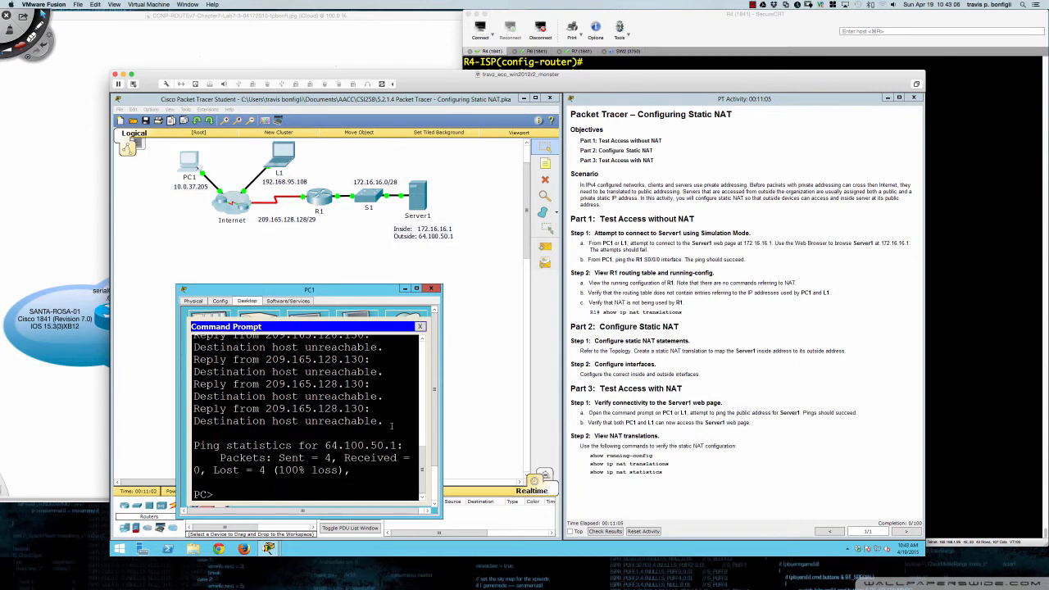
# Step: Ping Server1's inside address 172.16.16.1 from PC1
pyautogui.press('Up')
pyautogui.press('BackSpace')
pyautogui.press('BackSpace')
pyautogui.press('BackSpace')
pyautogui.press('BackSpace')
pyautogui.press('BackSpace')
pyautogui.press('BackSpace')
pyautogui.press('BackSpace')
pyautogui.press('BackSpace')
pyautogui.press('BackSpace')
pyautogui.press('BackSpace')
pyautogui.press('BackSpace')
pyautogui.write('172')
pyautogui.write('.16.26.2')
pyautogui.press('BackSpace')
pyautogui.press('BackSpace')
pyautogui.press('BackSpace')
pyautogui.press('BackSpace')
pyautogui.write('16.1')
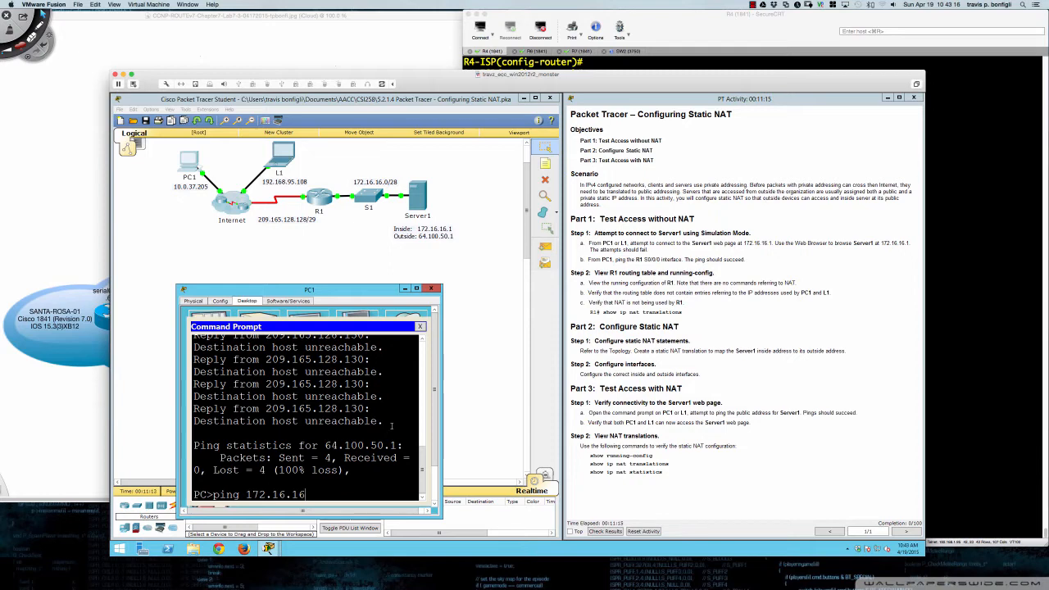
pyautogui.press('Return')
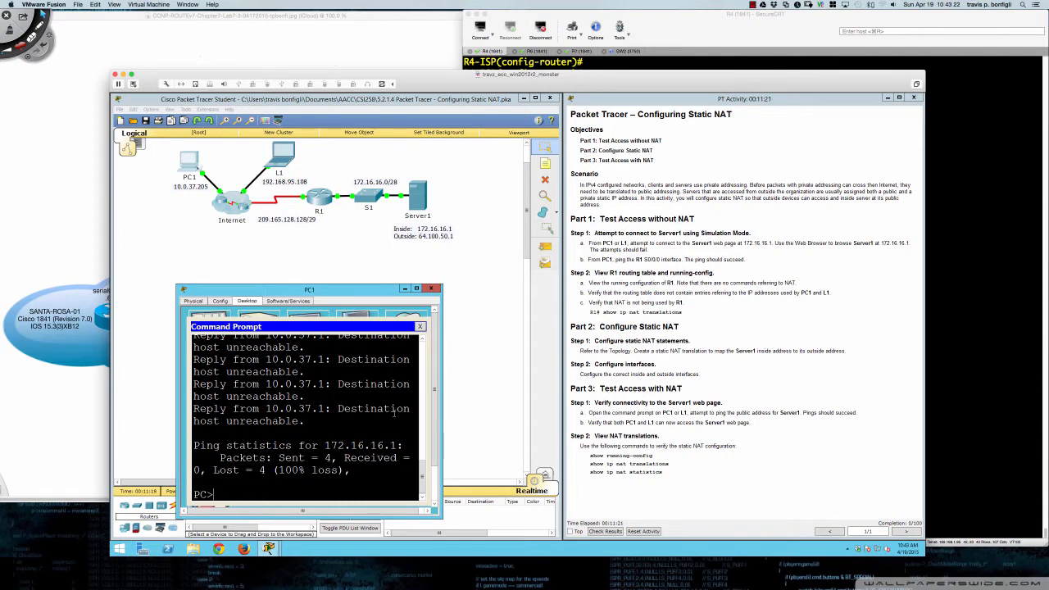
# Step: Open the command-line interface of router R1
pyautogui.click(596, 269)
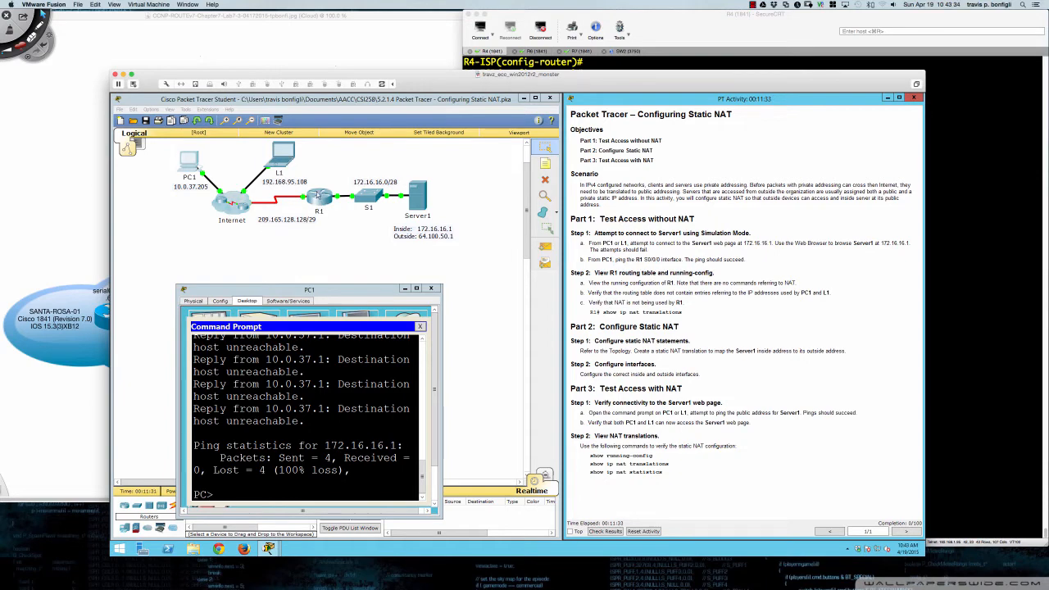
pyautogui.click(320, 196)
pyautogui.click(456, 233)
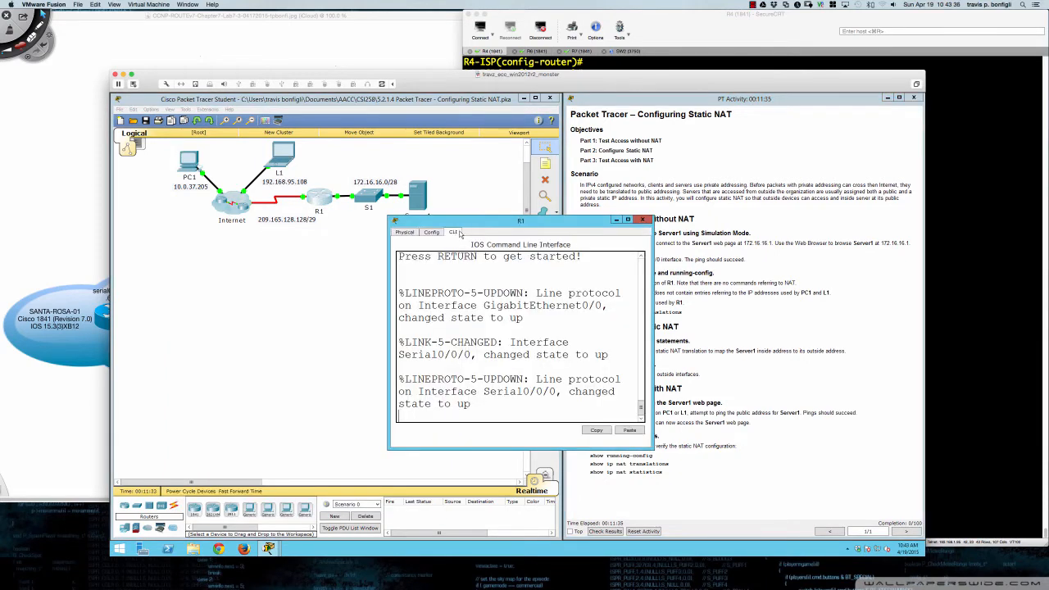
# Step: Move R1's window below the topology, widen it up to the instructions, and enter privileged EXEC mode with the enable command
pyautogui.moveTo(472, 224); pyautogui.dragTo(208, 245)
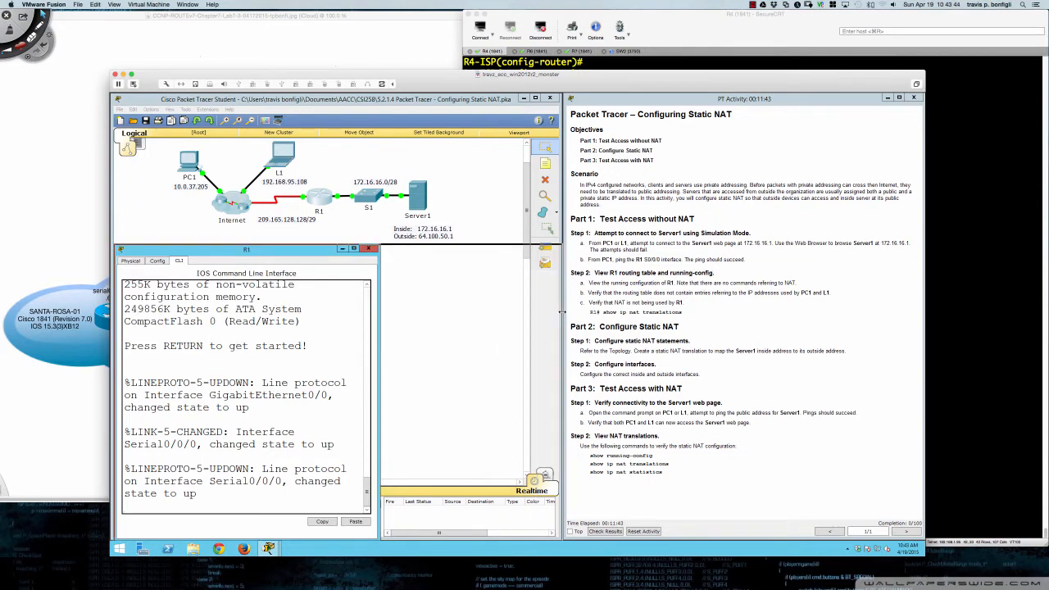
pyautogui.moveTo(563, 312); pyautogui.dragTo(565, 315)
pyautogui.press('Return')
pyautogui.press('Return')
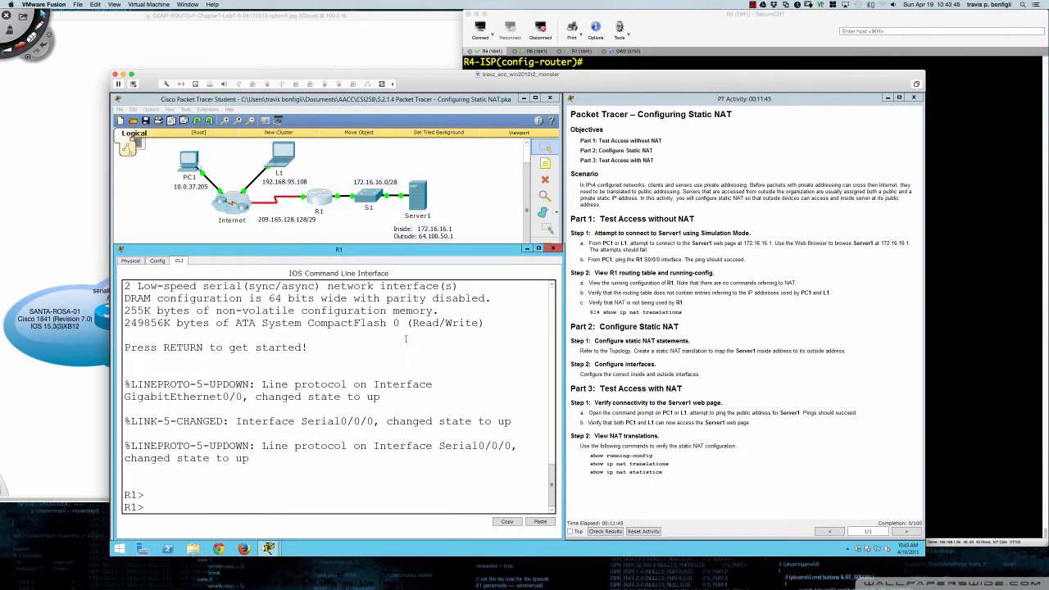
pyautogui.write('en')
pyautogui.press('Tab')
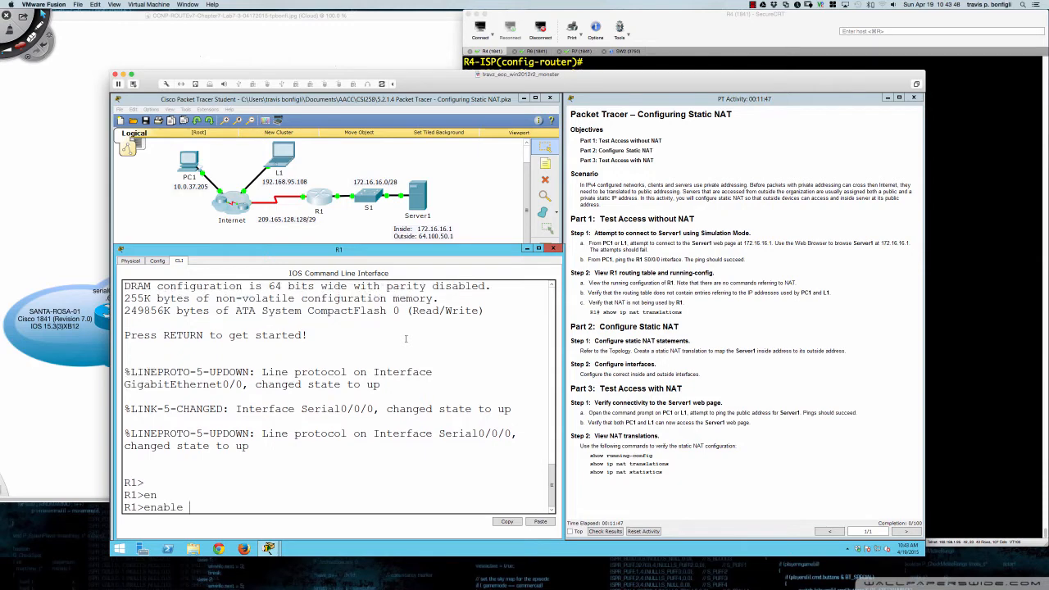
pyautogui.press('Return')
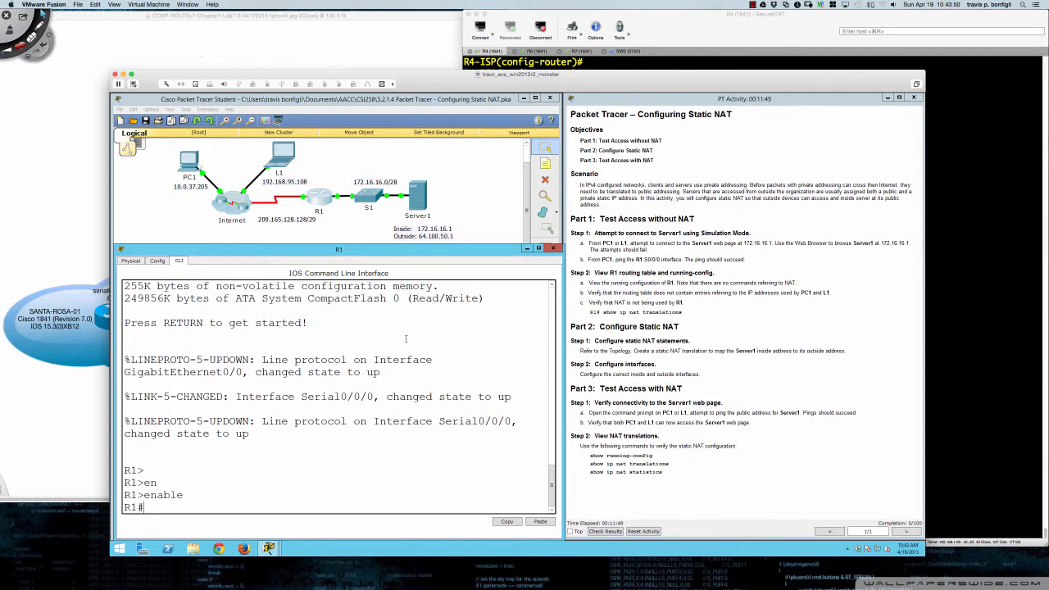
# Step: Display R1's interface summary with sh ip int br and highlight the IP address of Serial0/0/0
pyautogui.write('sh ip int br')
pyautogui.press('Return')
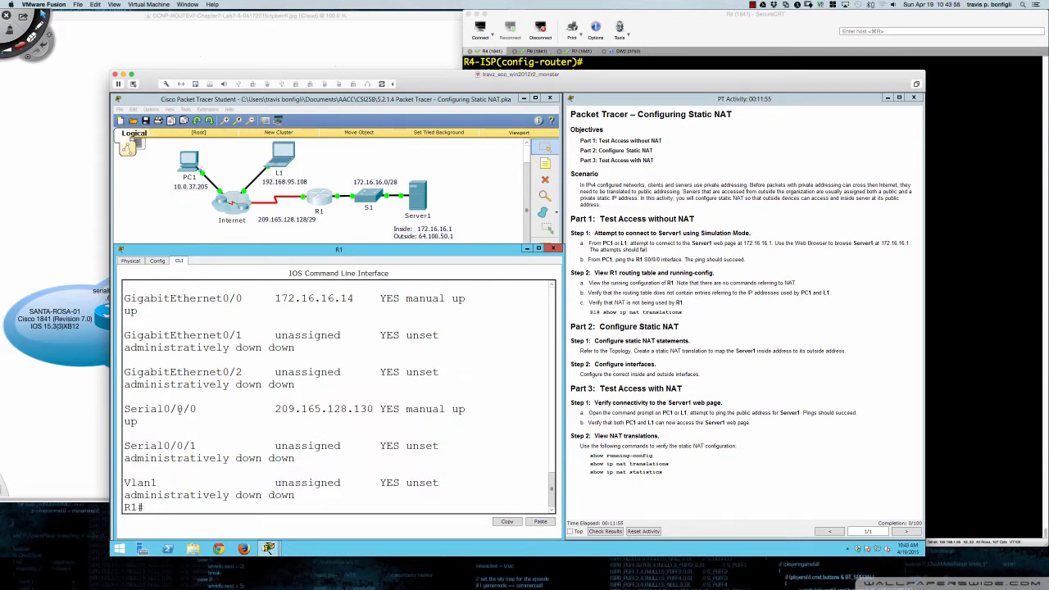
pyautogui.moveTo(272, 408); pyautogui.dragTo(376, 408)
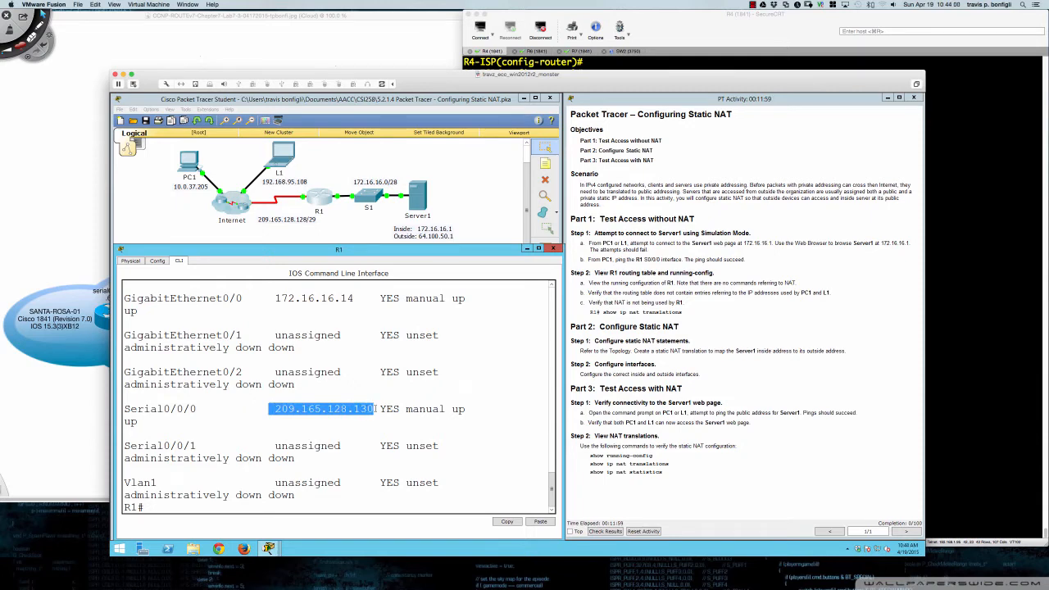
# Step: Ping 209.165.128.128 from PC1's command prompt
pyautogui.click(187, 160)
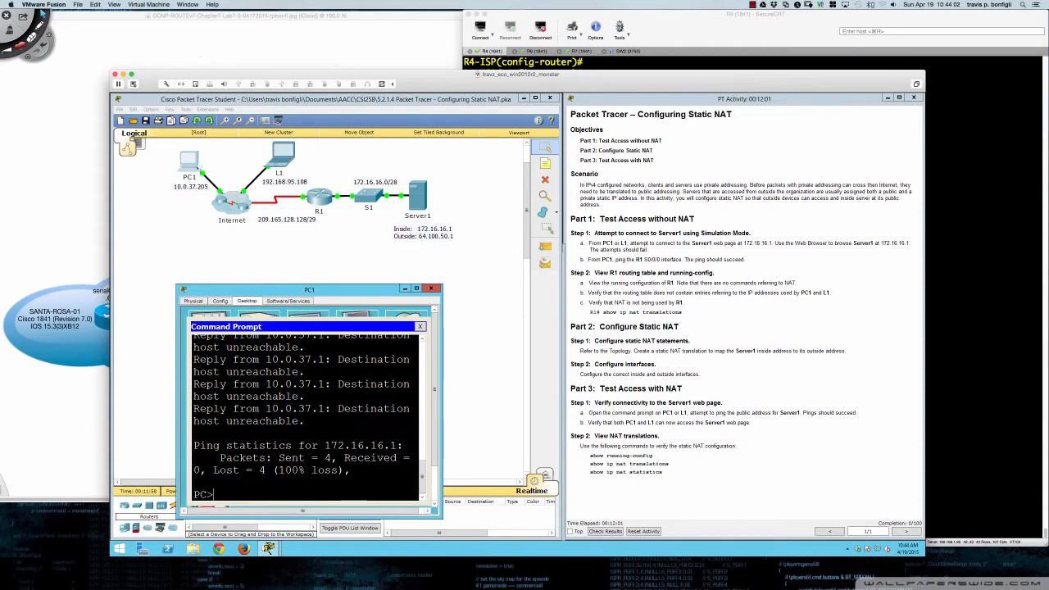
pyautogui.write('ping 209.165.128.12')
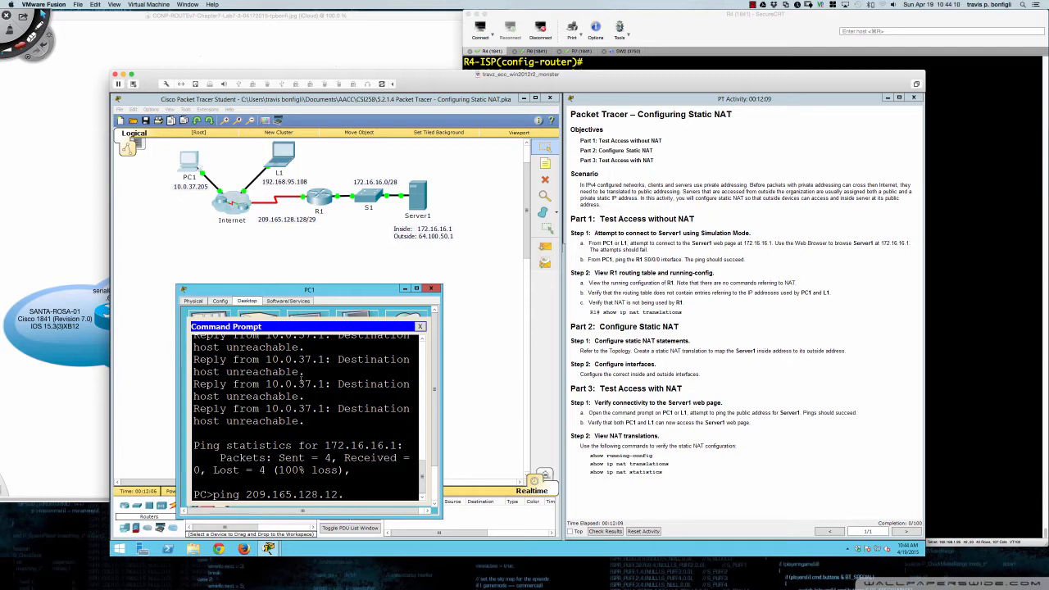
pyautogui.write('8')
pyautogui.press('Return')
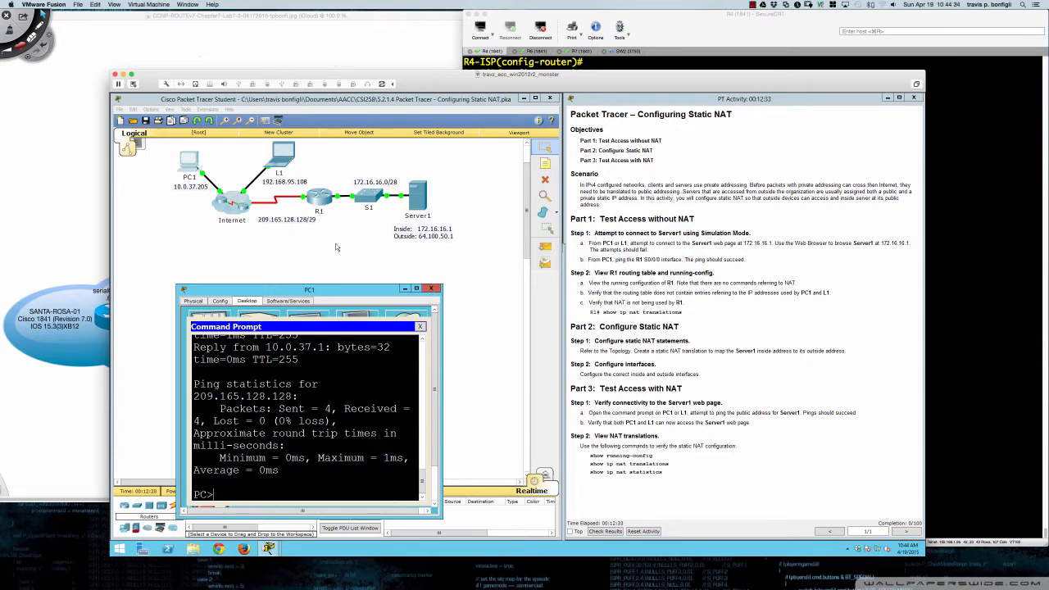
# Step: Return to R1's command line and page through its whole running configuration with sh run, checking for NAT commands
pyautogui.click(316, 202)
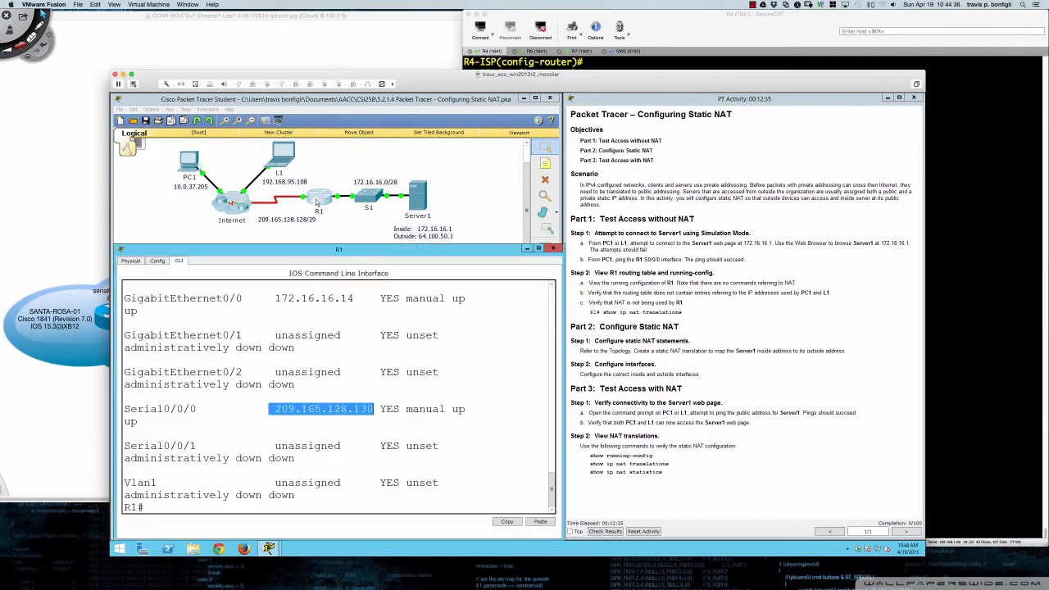
pyautogui.click(338, 304)
pyautogui.write('sh run')
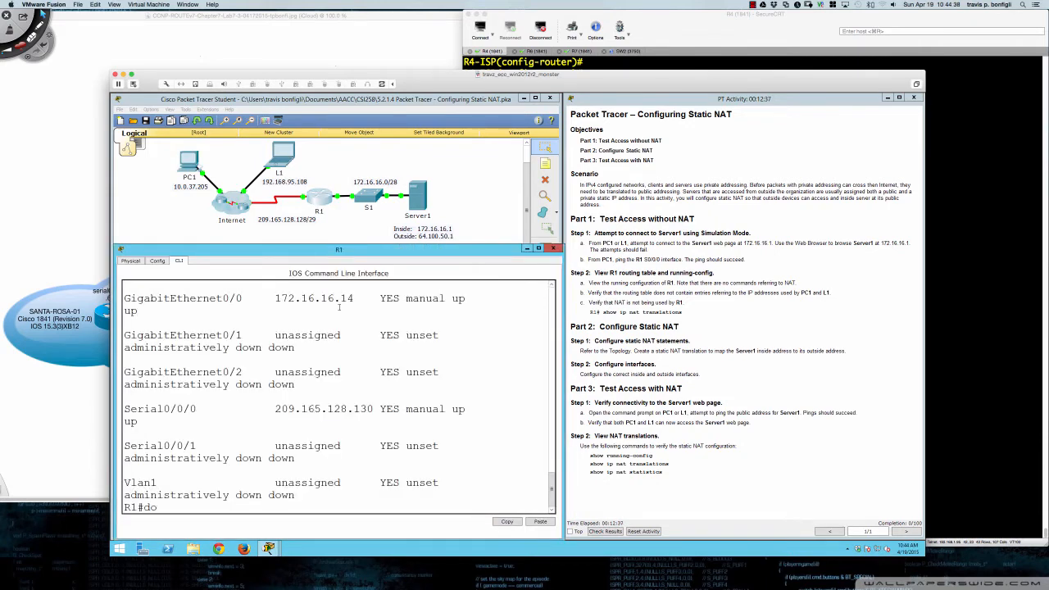
pyautogui.press('Return')
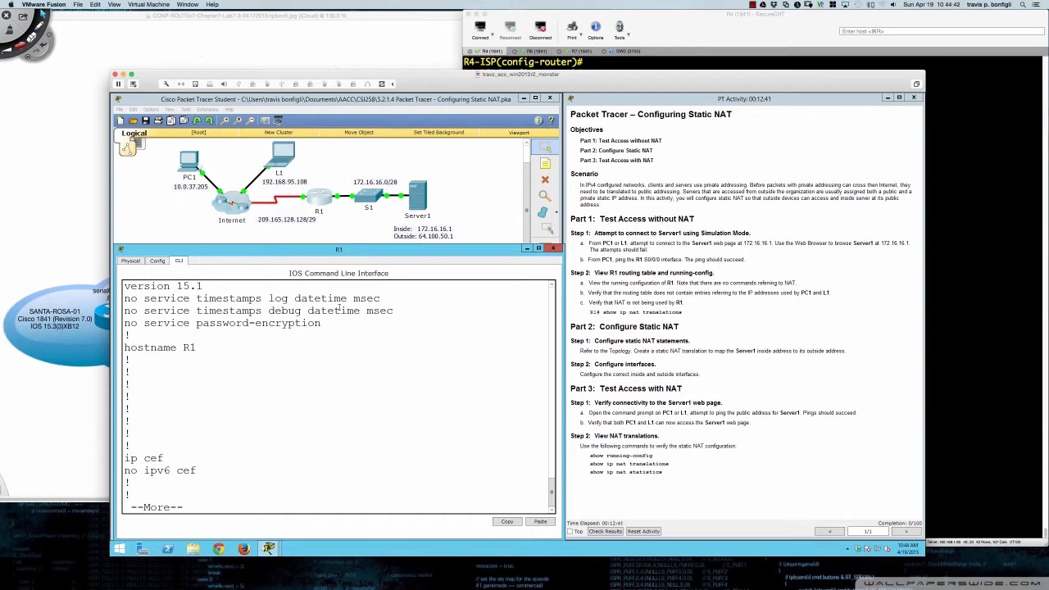
pyautogui.press('Return')
pyautogui.press('Return')
pyautogui.press('Return')
pyautogui.press('Return')
pyautogui.press('Return')
pyautogui.press('Return')
pyautogui.press('Return')
pyautogui.press('Return')
pyautogui.press('Return')
pyautogui.press('Return')
pyautogui.press('Return')
pyautogui.press('Return')
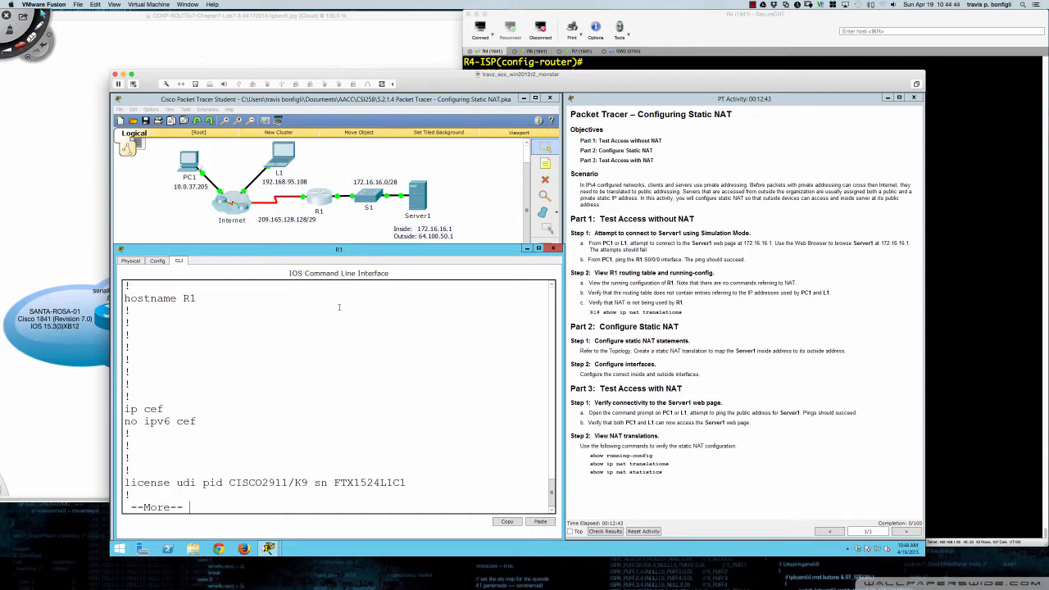
pyautogui.press('Return')
pyautogui.press('Return')
pyautogui.press('Return')
pyautogui.press('Return')
pyautogui.press('Return')
pyautogui.press('Return')
pyautogui.press('Return')
pyautogui.press('Return')
pyautogui.press('Return')
pyautogui.press('Return')
pyautogui.press('Return')
pyautogui.press('Return')
pyautogui.press('Return')
pyautogui.press('Return')
pyautogui.press('Return')
pyautogui.press('Return')
pyautogui.press('Return')
pyautogui.press('Return')
pyautogui.press('Return')
pyautogui.press('Return')
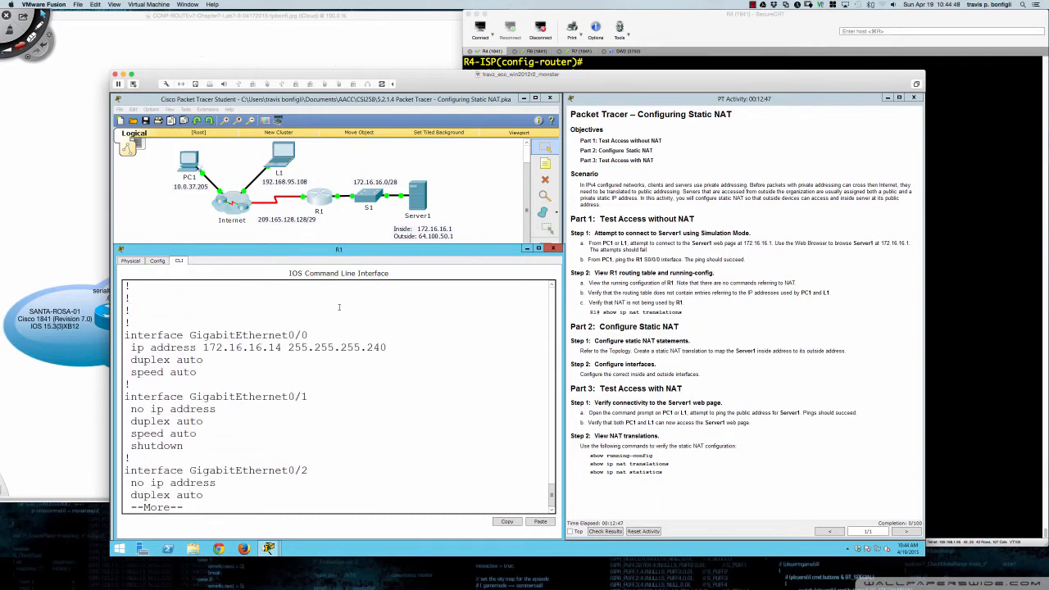
pyautogui.press('Return')
pyautogui.press('Return')
pyautogui.press('Return')
pyautogui.press('Return')
pyautogui.press('Return')
pyautogui.press('Return')
pyautogui.press('Return')
pyautogui.press('Return')
pyautogui.press('Return')
pyautogui.press('Return')
pyautogui.press('Return')
pyautogui.press('Return')
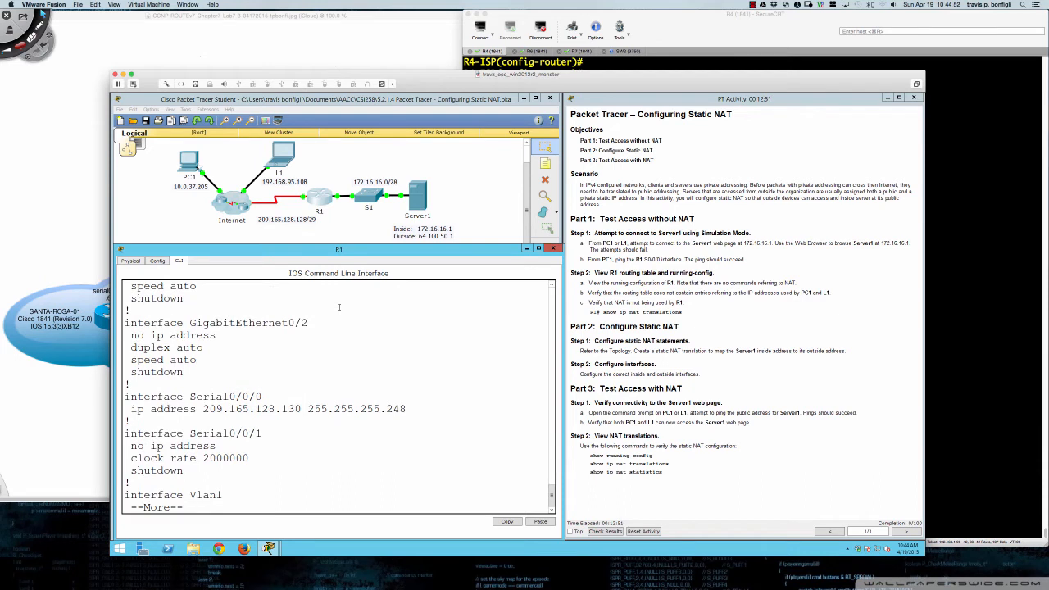
pyautogui.press('Return')
pyautogui.press('Return')
pyautogui.press('Return')
pyautogui.press('Return')
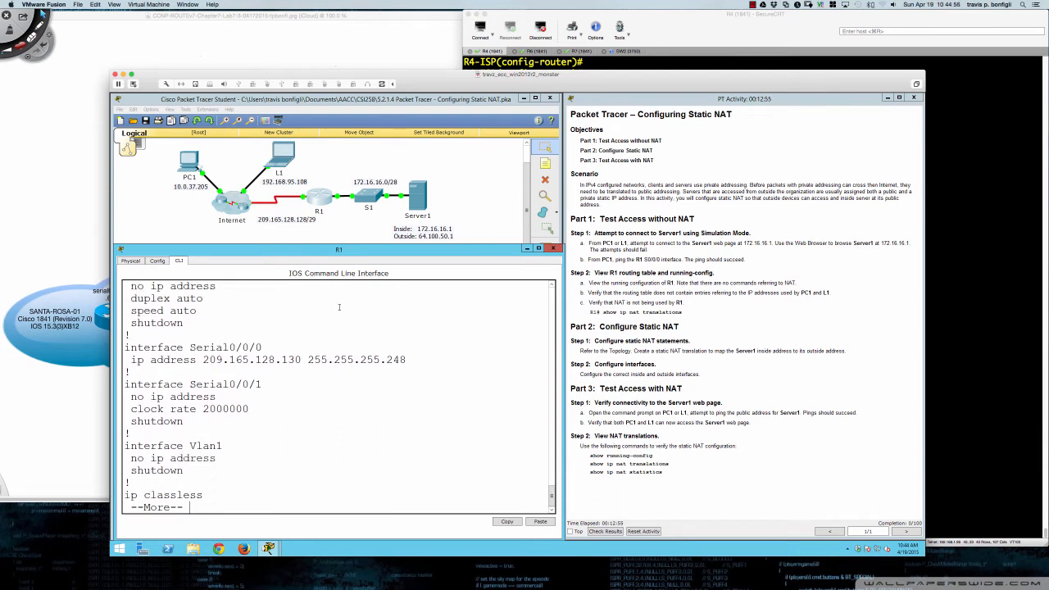
pyautogui.press('Return')
pyautogui.press('Return')
pyautogui.press('Return')
pyautogui.press('Return')
pyautogui.press('Return')
pyautogui.press('Return')
pyautogui.press('Return')
pyautogui.press('Return')
pyautogui.press('Return')
pyautogui.press('Return')
pyautogui.press('Return')
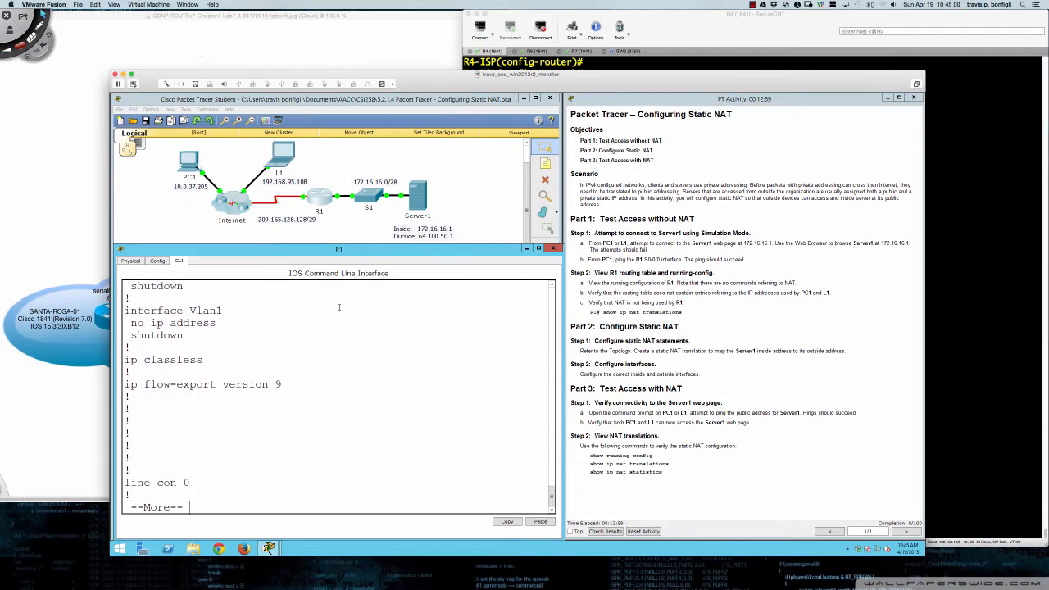
pyautogui.press('Return')
pyautogui.press('Return')
pyautogui.press('Return')
pyautogui.press('Return')
pyautogui.press('Return')
pyautogui.press('Return')
pyautogui.press('Return')
pyautogui.press('Return')
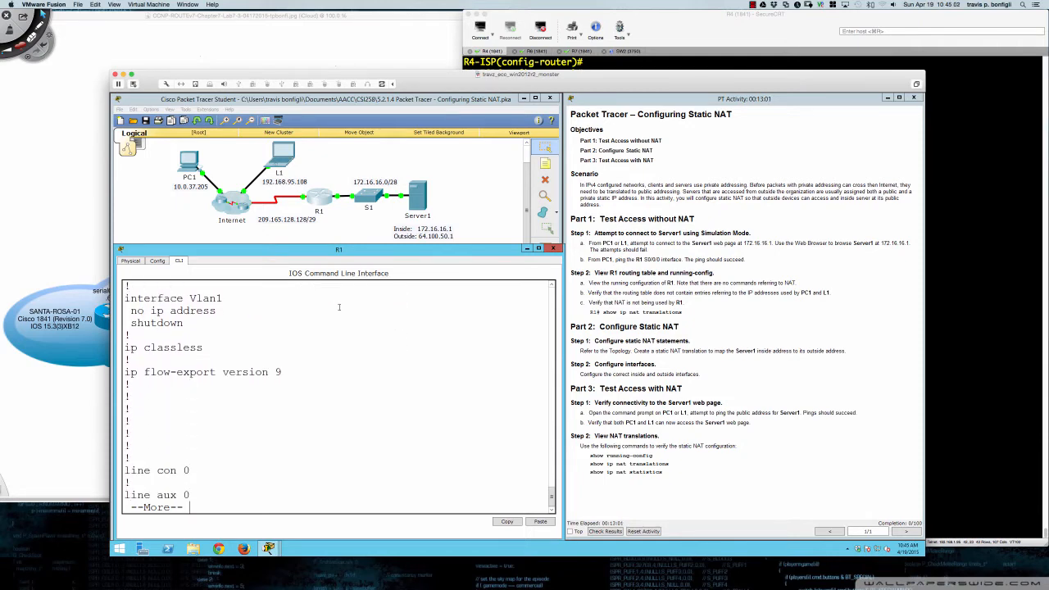
pyautogui.press('Return')
pyautogui.press('Return')
pyautogui.press('Return')
pyautogui.press('Return')
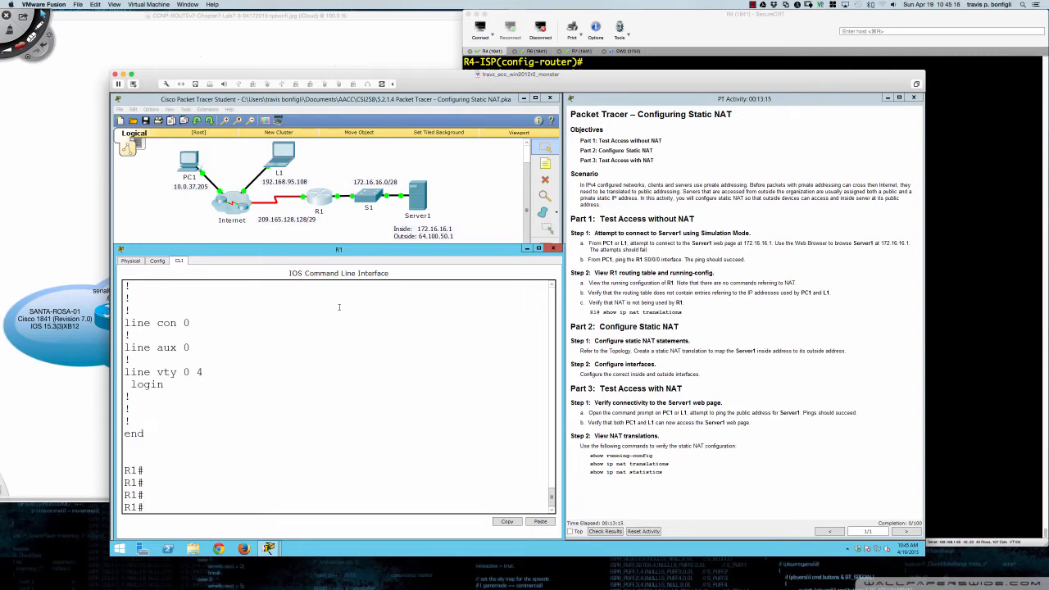
# Step: Display R1's routing table with sh ip route
pyautogui.write('sh ip rioute')
pyautogui.press('BackSpace')
pyautogui.press('BackSpace')
pyautogui.press('BackSpace')
pyautogui.press('BackSpace')
pyautogui.press('BackSpace')
pyautogui.write('oute')
pyautogui.press('Return')
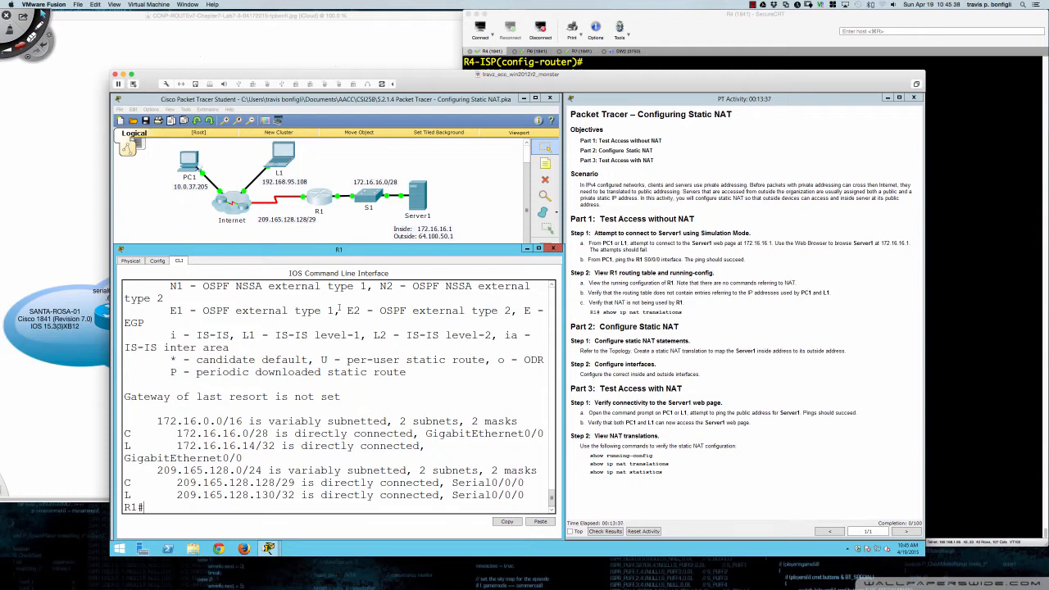
# Step: Switch to Deskscribble, draw an arrow to the Internet cloud, box L1's and PC1's addresses, and write "RFC 1918" between them
pyautogui.press('super+Tab')
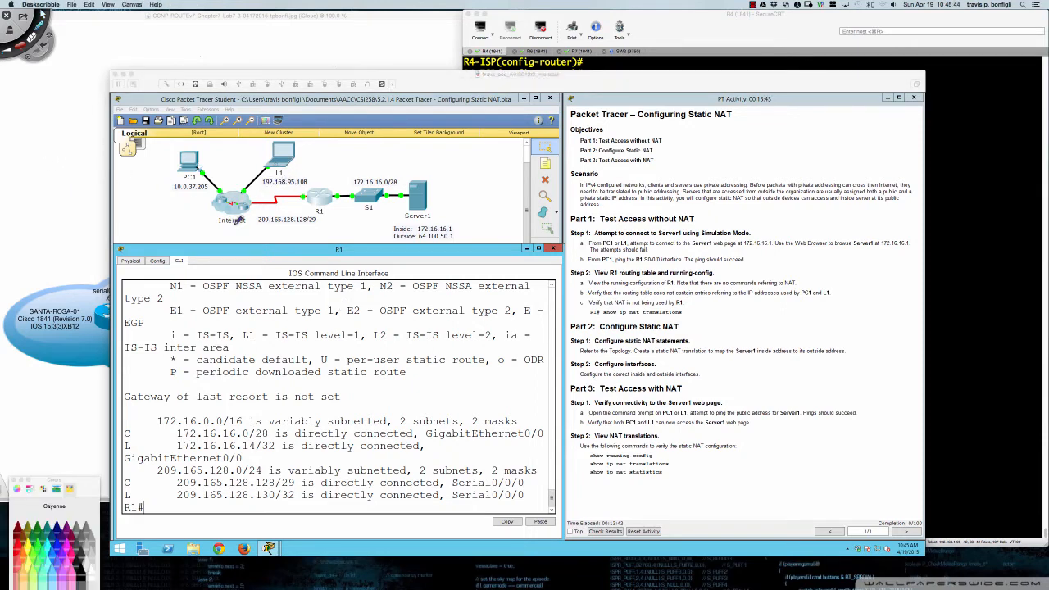
pyautogui.moveTo(234, 223)
pyautogui.mouseDown()
pyautogui.moveTo(233, 241)
pyautogui.moveTo(229, 231)
pyautogui.mouseUp()
pyautogui.moveTo(234, 223); pyautogui.dragTo(240, 232)
pyautogui.moveTo(263, 183)
pyautogui.mouseDown()
pyautogui.moveTo(308, 175)
pyautogui.moveTo(260, 177)
pyautogui.moveTo(274, 184)
pyautogui.mouseUp()
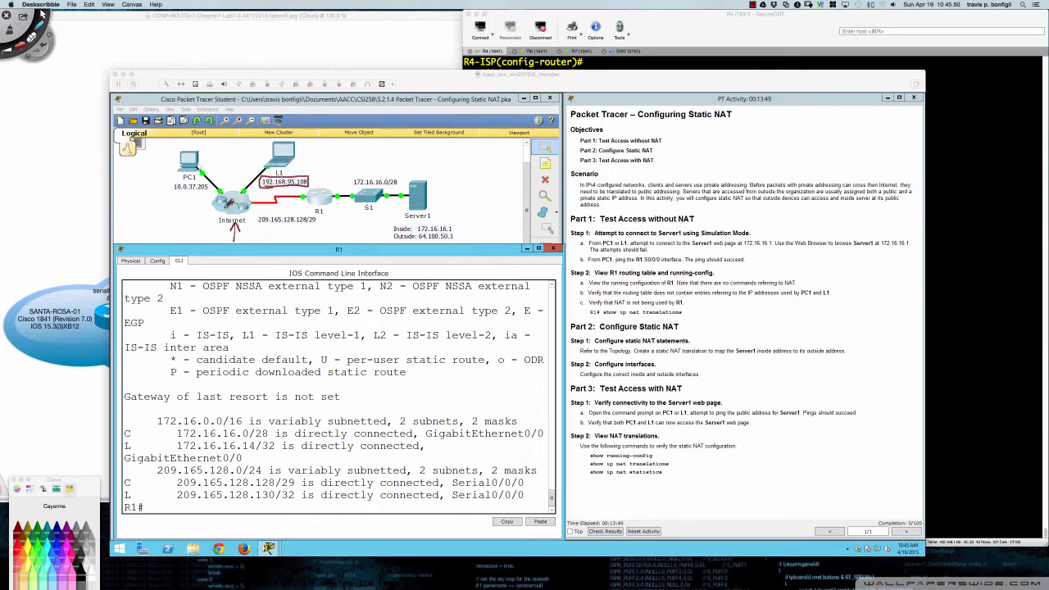
pyautogui.moveTo(172, 184)
pyautogui.mouseDown()
pyautogui.moveTo(202, 188)
pyautogui.moveTo(209, 181)
pyautogui.moveTo(177, 182)
pyautogui.moveTo(230, 151)
pyautogui.mouseUp()
pyautogui.moveTo(224, 163); pyautogui.dragTo(225, 173)
pyautogui.moveTo(234, 164); pyautogui.dragTo(245, 156)
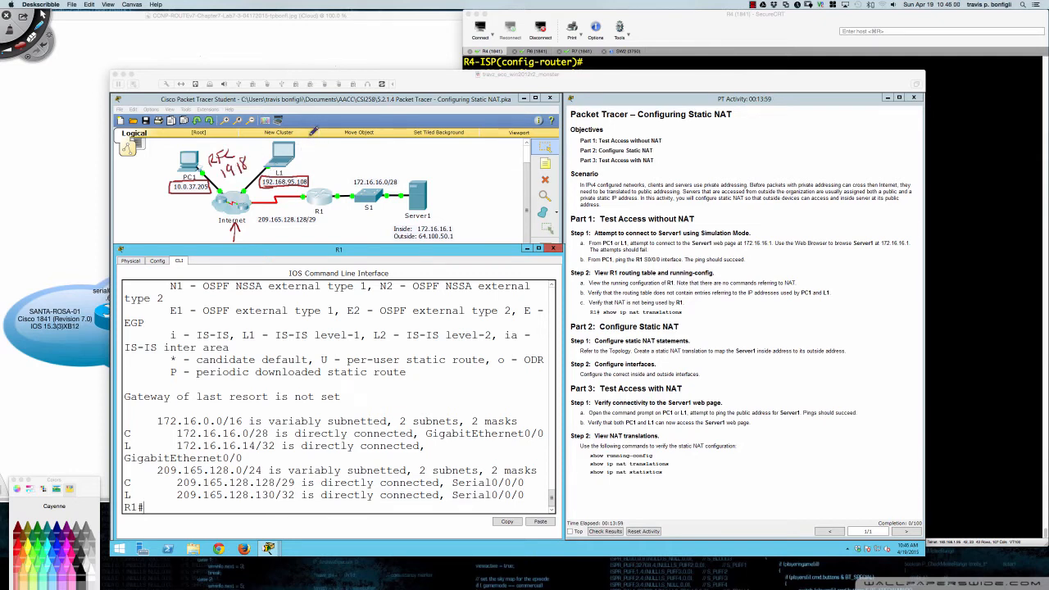
# Step: Draw a wavy vertical dividing line through R1 and write "INTERNET" beside the Internet cloud
pyautogui.moveTo(315, 142); pyautogui.dragTo(324, 237)
pyautogui.moveTo(135, 205)
pyautogui.mouseDown()
pyautogui.moveTo(131, 219)
pyautogui.moveTo(142, 203)
pyautogui.mouseUp()
pyautogui.moveTo(124, 221); pyautogui.dragTo(199, 197)
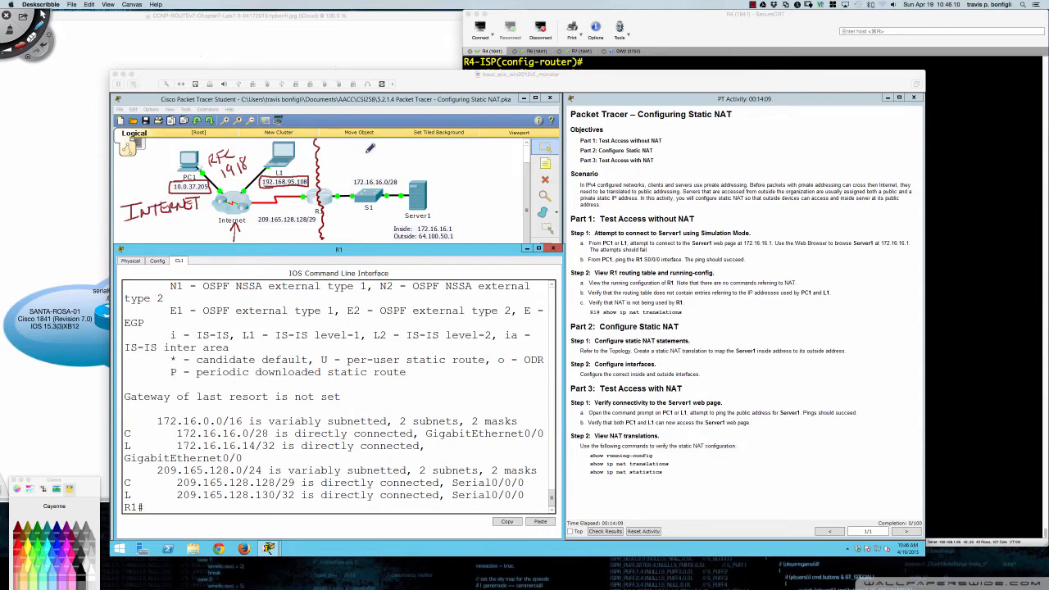
# Step: Write "inside local addr." above Server1's network and underline it
pyautogui.moveTo(365, 157); pyautogui.dragTo(521, 159)
pyautogui.click(517, 164)
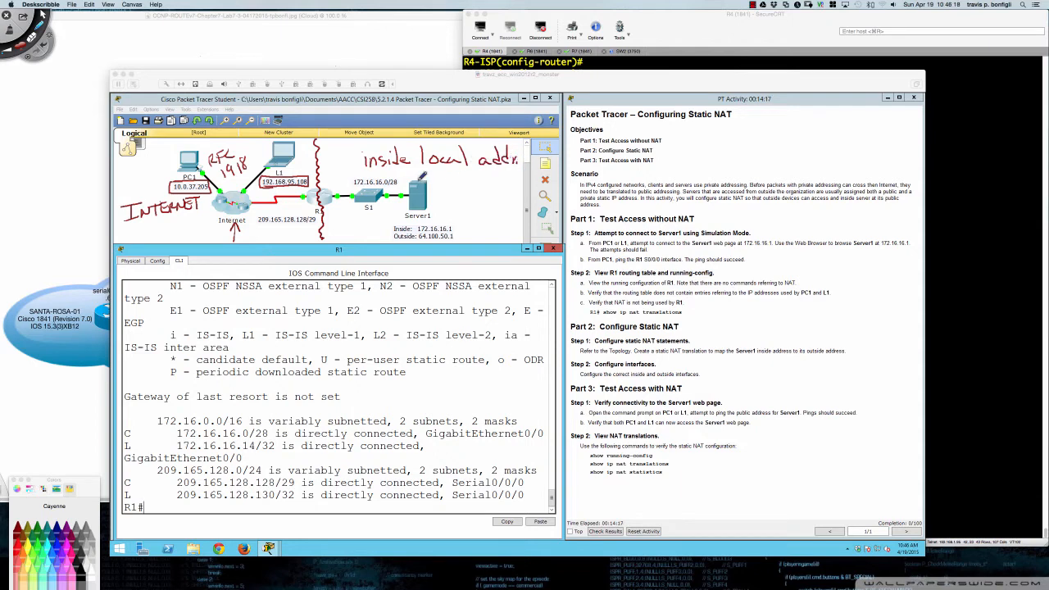
pyautogui.moveTo(363, 172); pyautogui.dragTo(509, 171)
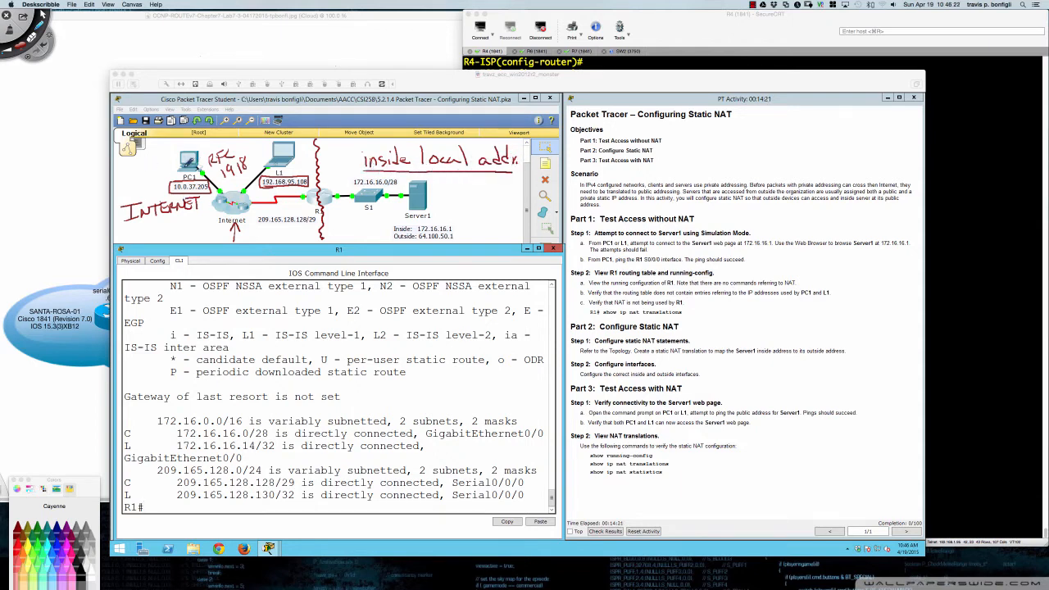
# Step: Write "inside/outside global" above PC1, underline L1's address, and add "inside global" with a line below R1
pyautogui.moveTo(123, 165)
pyautogui.mouseDown()
pyautogui.moveTo(193, 137)
pyautogui.moveTo(244, 140)
pyautogui.moveTo(253, 123)
pyautogui.mouseUp()
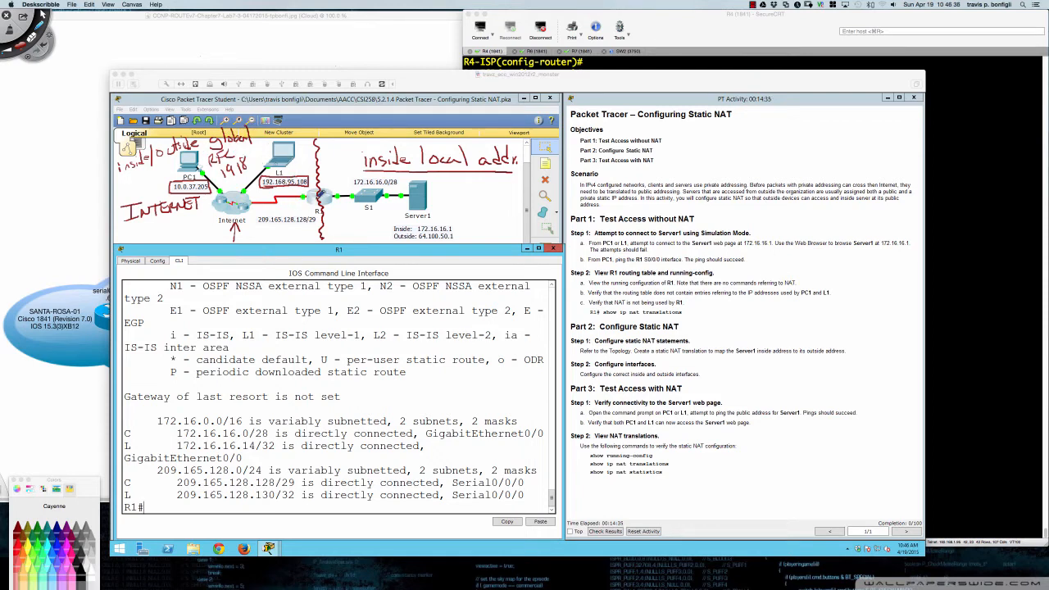
pyautogui.moveTo(265, 189)
pyautogui.mouseDown()
pyautogui.moveTo(300, 188)
pyautogui.moveTo(284, 187)
pyautogui.mouseUp()
pyautogui.moveTo(371, 232)
pyautogui.mouseDown()
pyautogui.moveTo(264, 236)
pyautogui.moveTo(326, 226)
pyautogui.mouseUp()
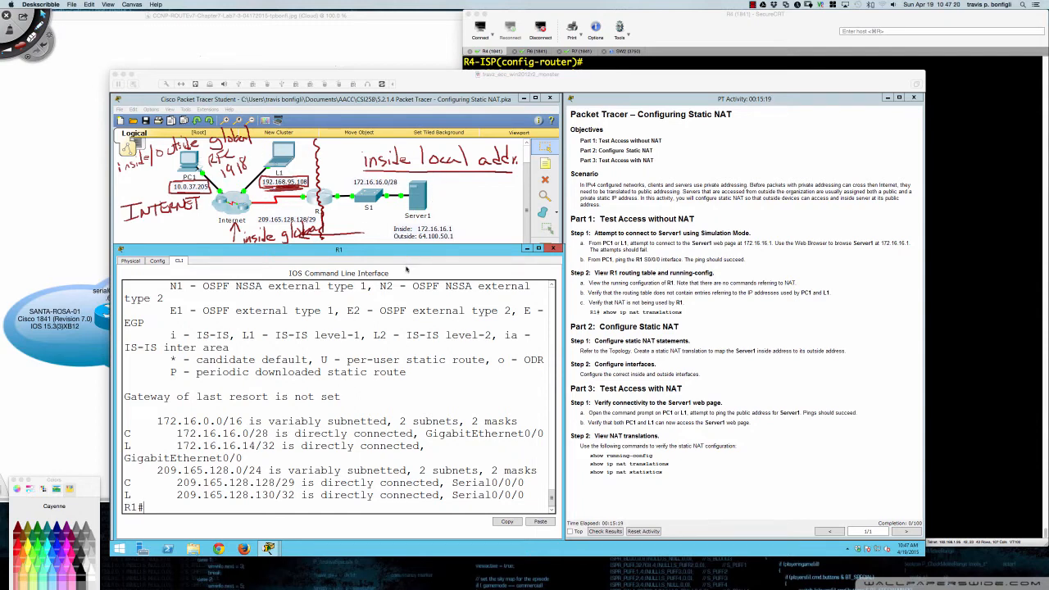
# Step: Return to R1's command line and display the NAT translations with sh ip nat translations
pyautogui.click(518, 326)
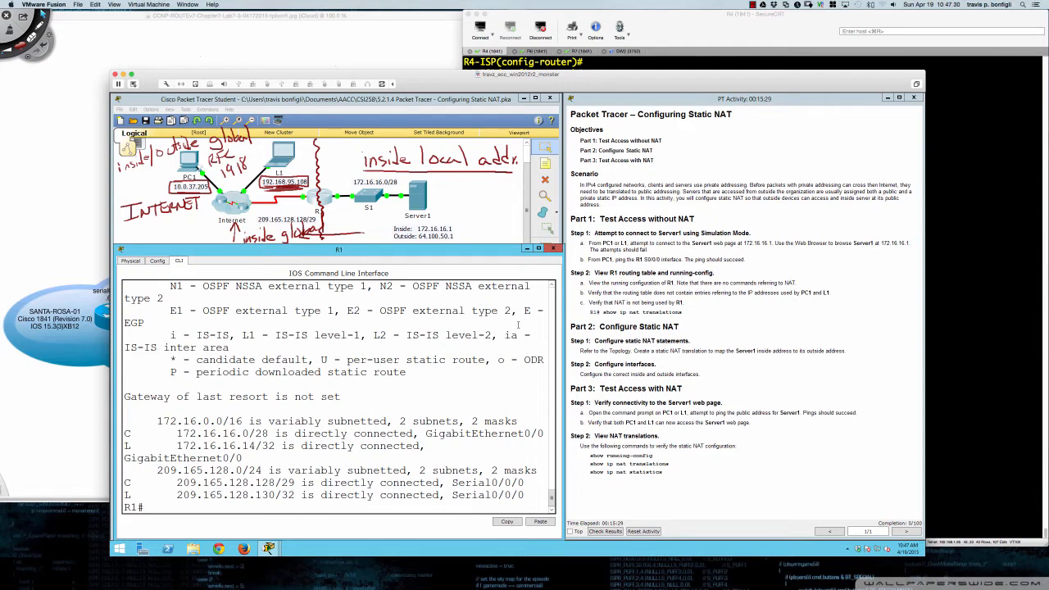
pyautogui.write('ip nat transalation')
pyautogui.press('Return')
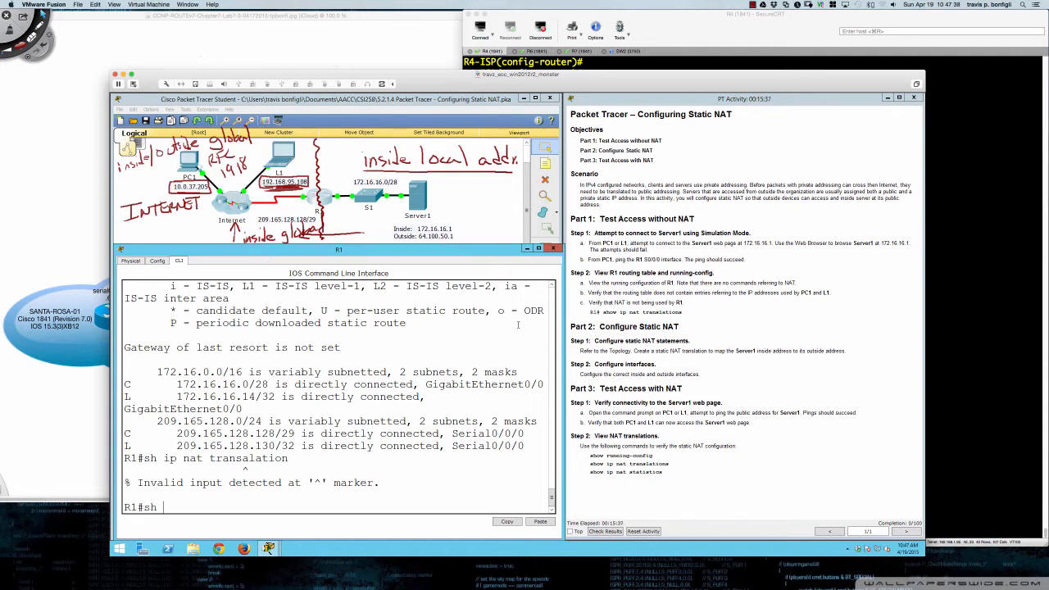
pyautogui.write('ns')
pyautogui.press('Tab')
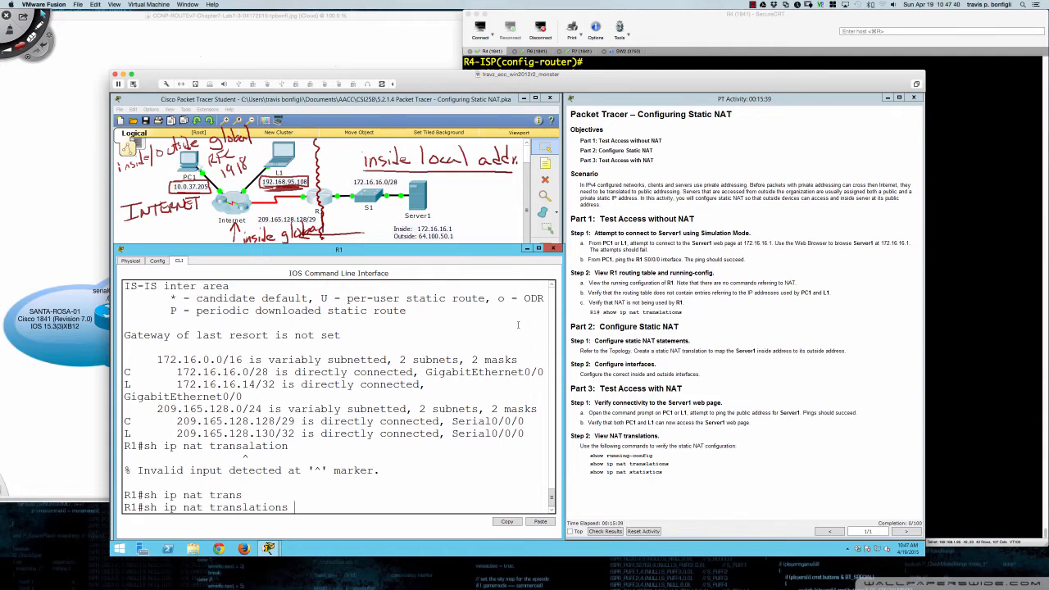
pyautogui.press('Return')
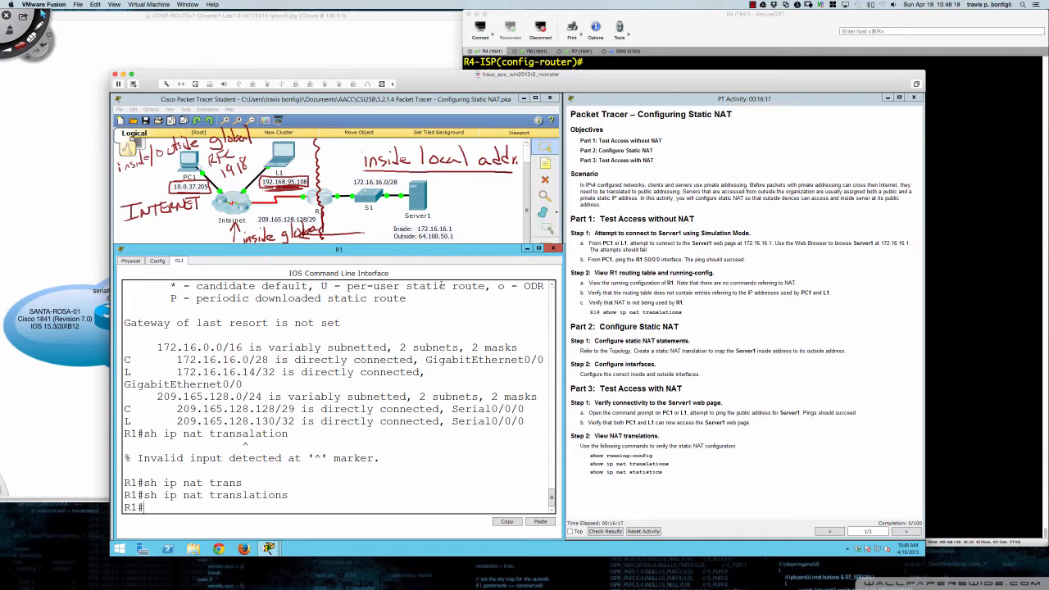
# Step: In Deskscribble, label Server1's inside address "local" and its outside address "inside global", striking out "Outside", and underline the inside global and outside labels
pyautogui.press('super+Tab')
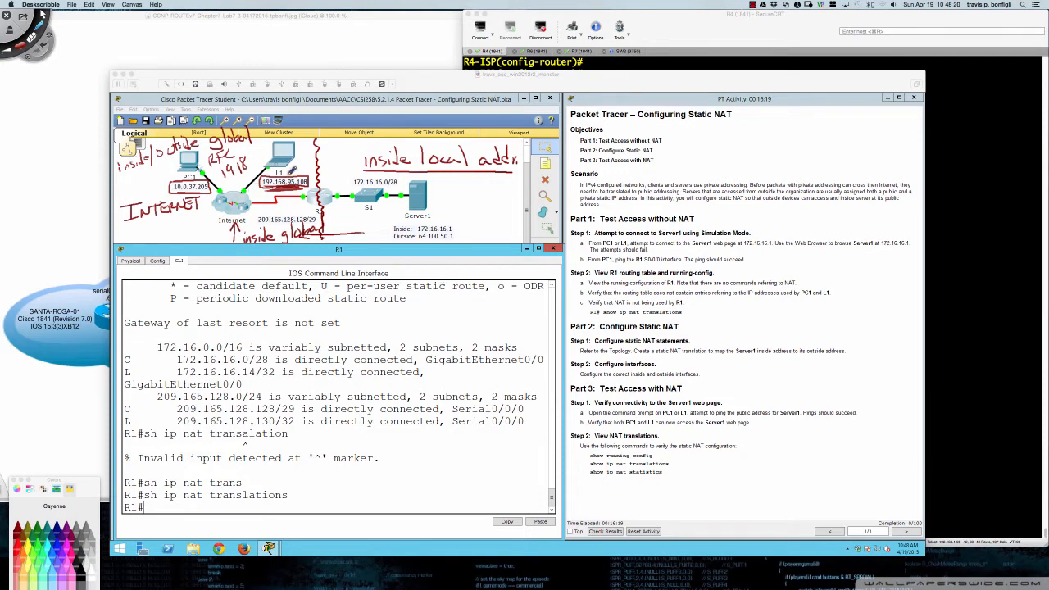
pyautogui.moveTo(455, 227); pyautogui.dragTo(493, 215)
pyautogui.moveTo(394, 237)
pyautogui.mouseDown()
pyautogui.moveTo(414, 236)
pyautogui.moveTo(370, 239)
pyautogui.moveTo(395, 238)
pyautogui.mouseUp()
pyautogui.moveTo(464, 238)
pyautogui.mouseDown()
pyautogui.moveTo(496, 234)
pyautogui.moveTo(487, 236)
pyautogui.mouseUp()
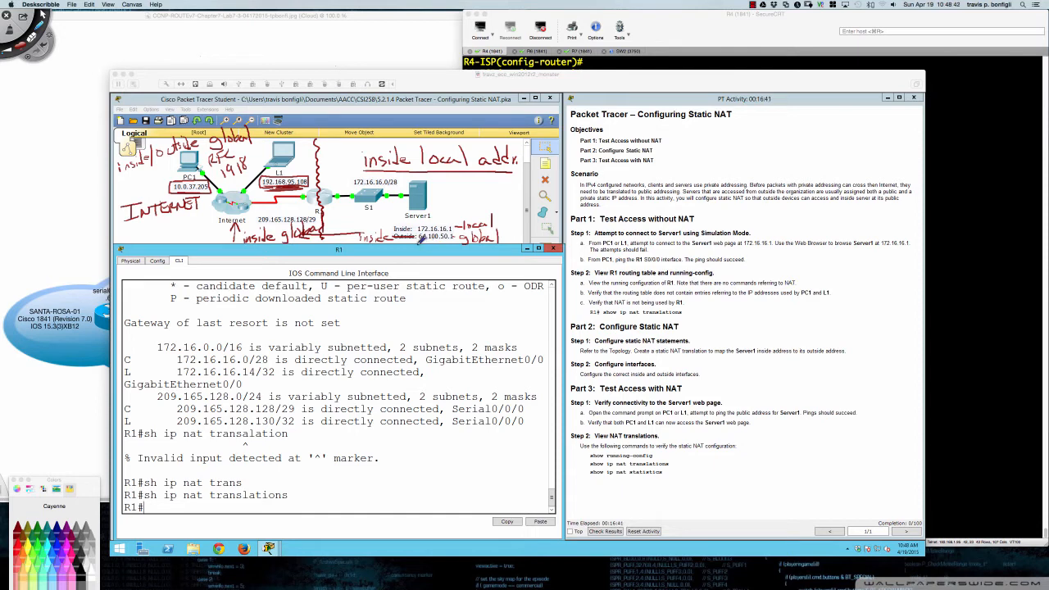
pyautogui.moveTo(359, 243); pyautogui.dragTo(400, 241)
pyautogui.moveTo(161, 165)
pyautogui.mouseDown()
pyautogui.moveTo(194, 154)
pyautogui.moveTo(183, 158)
pyautogui.mouseUp()
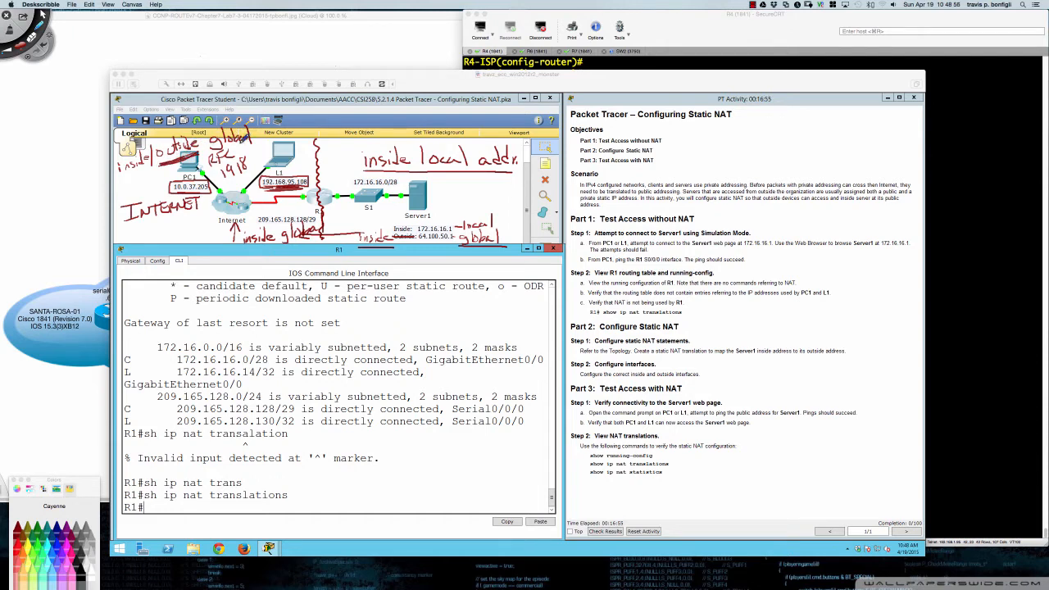
# Step: Strike out "inside" above PC1, extend the label to "global/local", write "RFC 1918" beside Server1's local label, and underline Server1's outside address
pyautogui.moveTo(149, 159)
pyautogui.mouseDown()
pyautogui.moveTo(123, 164)
pyautogui.moveTo(141, 161)
pyautogui.mouseUp()
pyautogui.moveTo(261, 123)
pyautogui.mouseDown()
pyautogui.moveTo(255, 145)
pyautogui.moveTo(299, 133)
pyautogui.mouseUp()
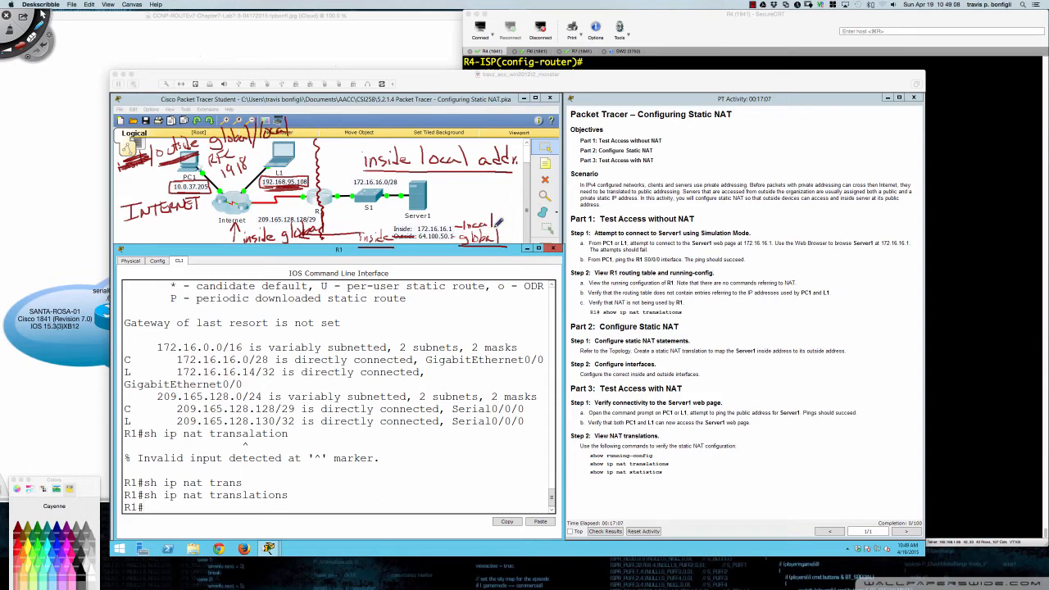
pyautogui.moveTo(505, 212)
pyautogui.mouseDown()
pyautogui.moveTo(542, 210)
pyautogui.moveTo(537, 217)
pyautogui.mouseUp()
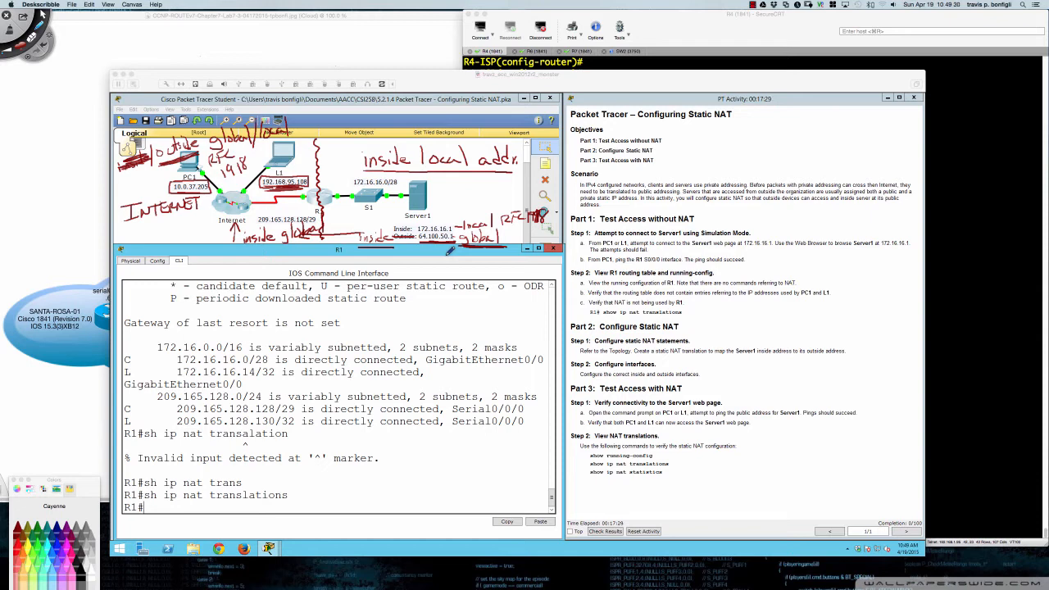
pyautogui.press('Escape')
# Step: Return to R1's command line and enter global configuration mode with conf t
pyautogui.click(518, 325)
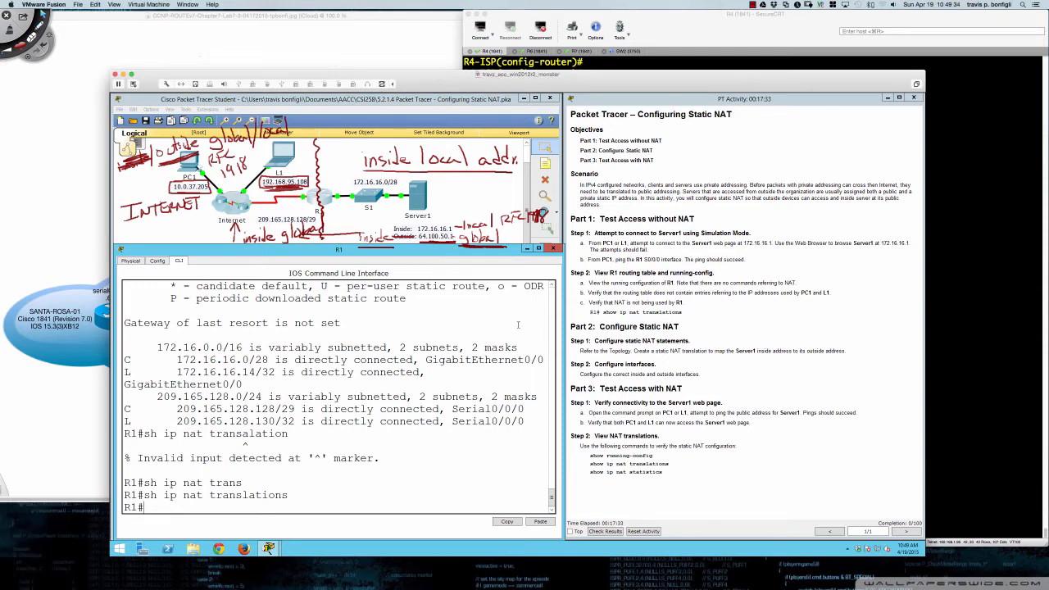
pyautogui.write('conf t')
pyautogui.press('Return')
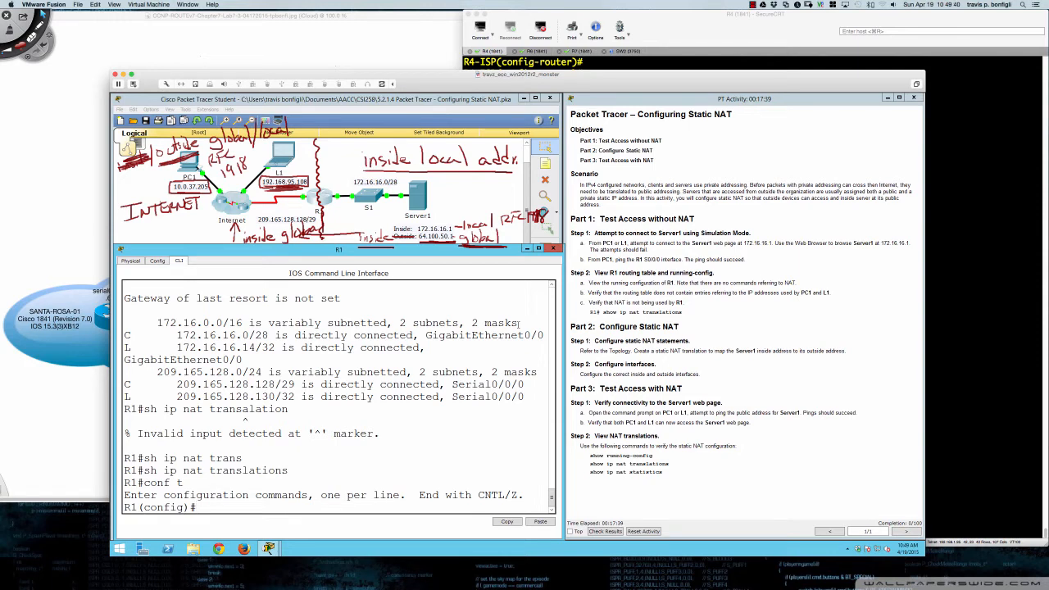
# Step: Create a static NAT translation from 172.16.16.1 to 64.100.50.1 with ip nat inside source static
pyautogui.write('ip nat source st')
pyautogui.press('Tab')
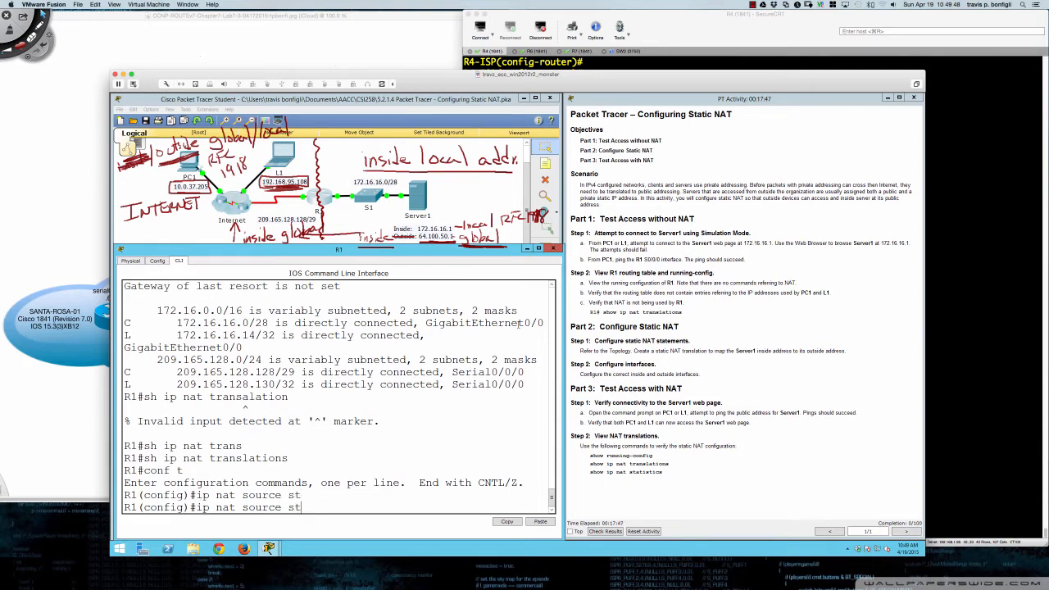
pyautogui.press('BackSpace')
pyautogui.press('BackSpace')
pyautogui.press('BackSpace')
pyautogui.press('BackSpace')
pyautogui.press('BackSpace')
pyautogui.press('BackSpace')
pyautogui.press('BackSpace')
pyautogui.press('BackSpace')
pyautogui.press('BackSpace')
pyautogui.write('insid')
pyautogui.press('Tab')
pyautogui.write('sourc')
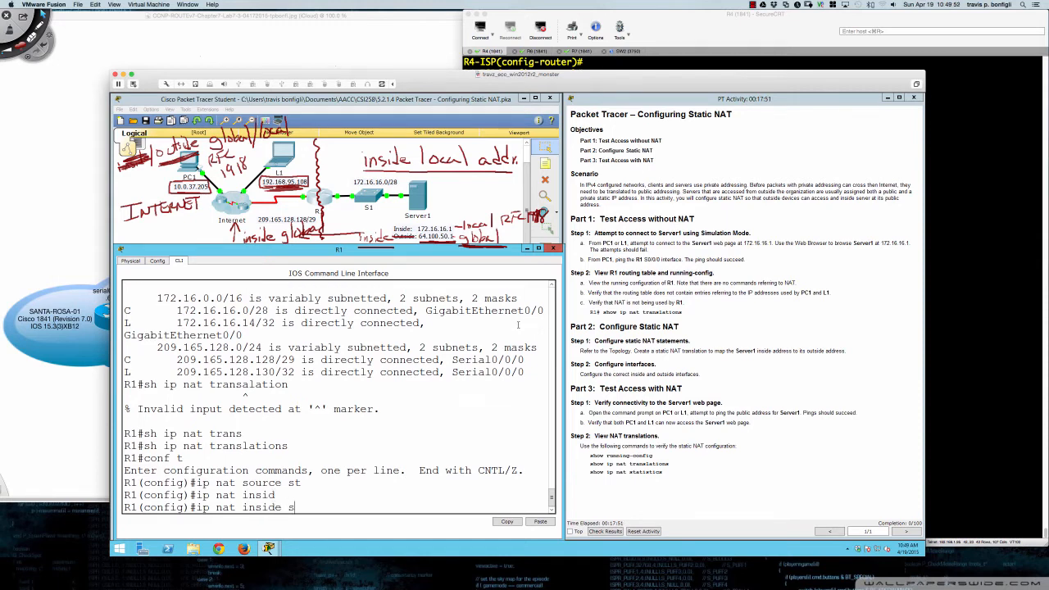
pyautogui.press('Tab')
pyautogui.write('sta')
pyautogui.press('Tab')
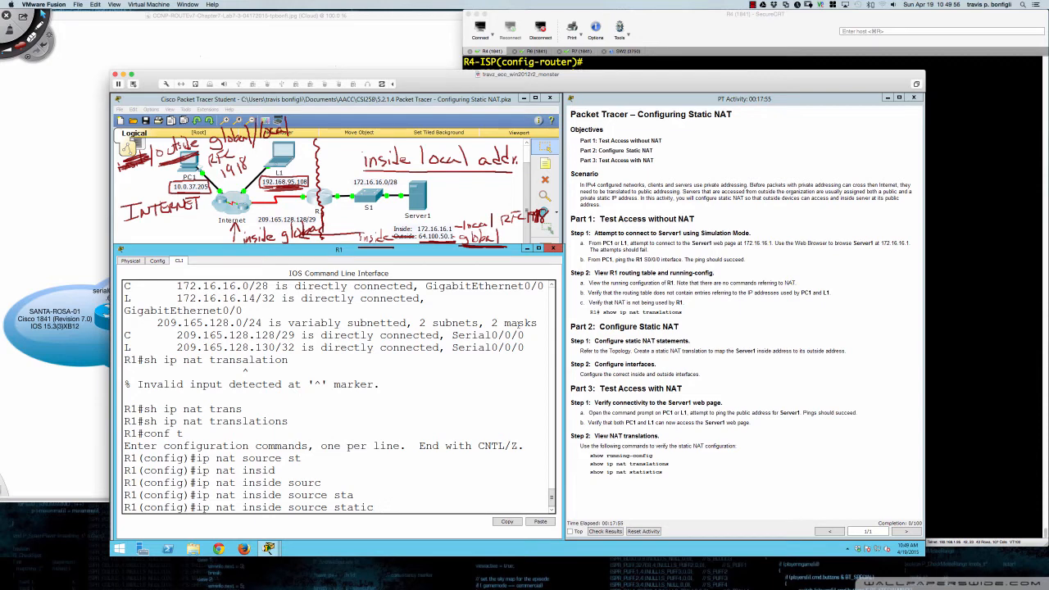
pyautogui.write('172.16.16.1 64.100.50.1')
pyautogui.press('Return')
pyautogui.press('Return')
pyautogui.press('Return')
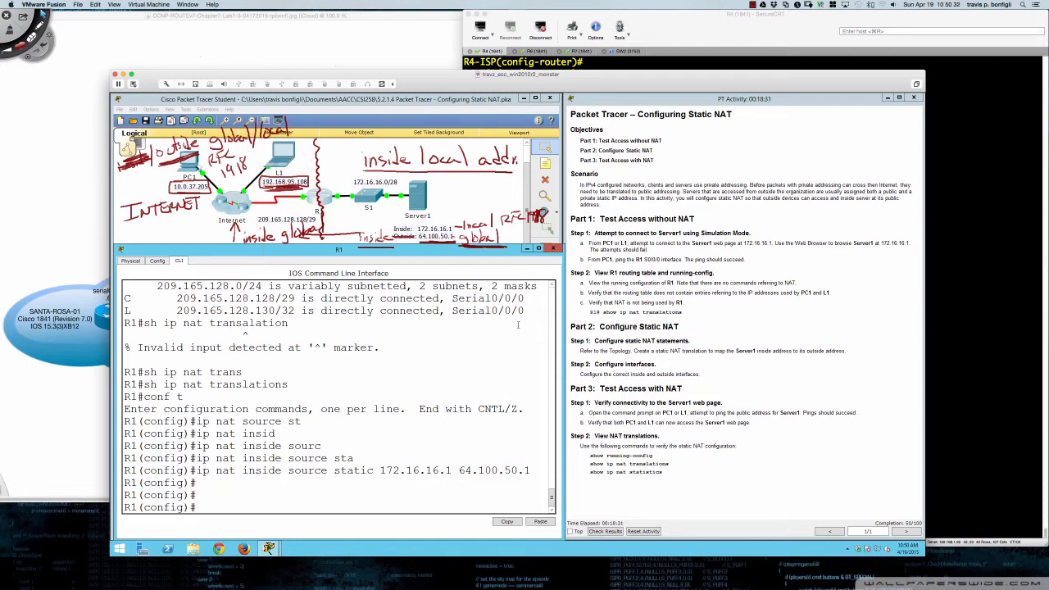
# Step: Enter interface gi0/0 configuration on R1 and write ip nat inside at the prompt
pyautogui.write('int gi0/0')
pyautogui.press('Return')
pyautogui.write('ip nat inside')
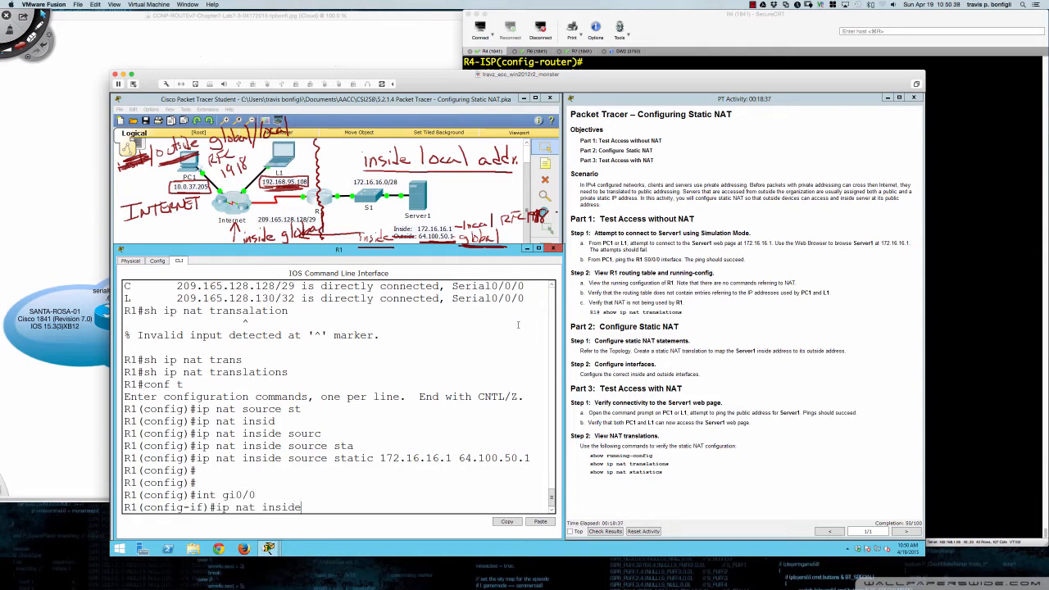
# Step: In Deskscribble, draw arrows to R1's inside and outside interfaces and circle "inside" in the "inside local addr." label
pyautogui.press('super+Tab')
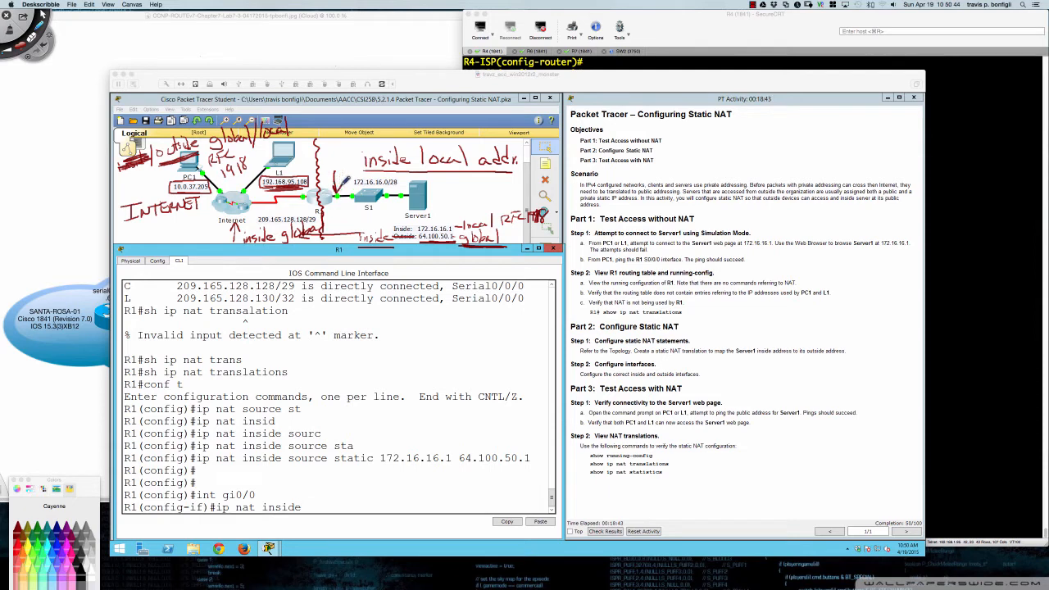
pyautogui.moveTo(373, 140)
pyautogui.mouseDown()
pyautogui.moveTo(410, 170)
pyautogui.moveTo(369, 135)
pyautogui.moveTo(350, 153)
pyautogui.mouseUp()
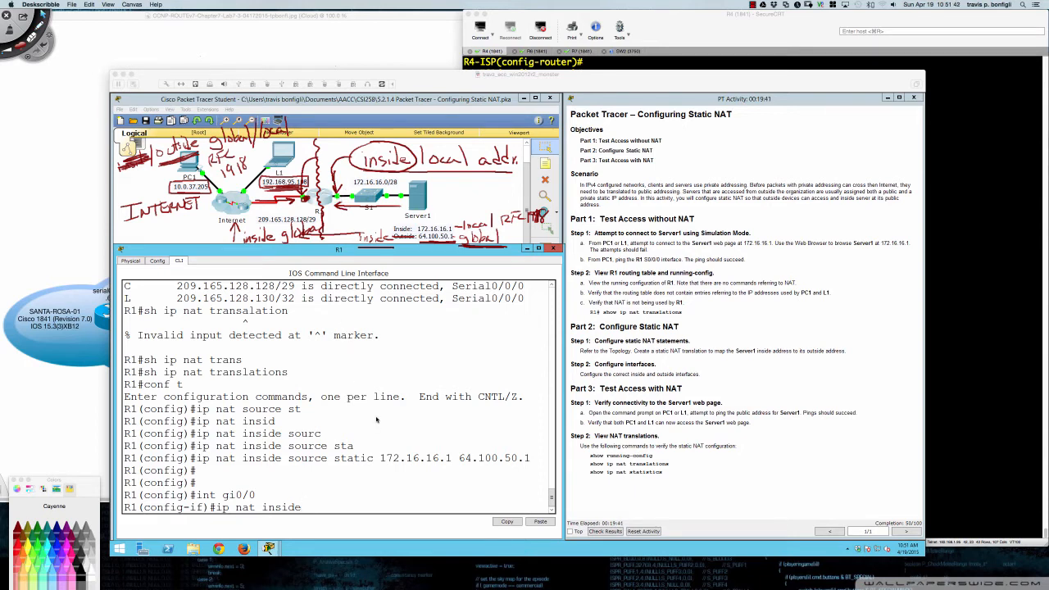
# Step: Back on R1, run the pending ip nat inside command and set interface s0/0/0 to ip nat outside
pyautogui.click(518, 325)
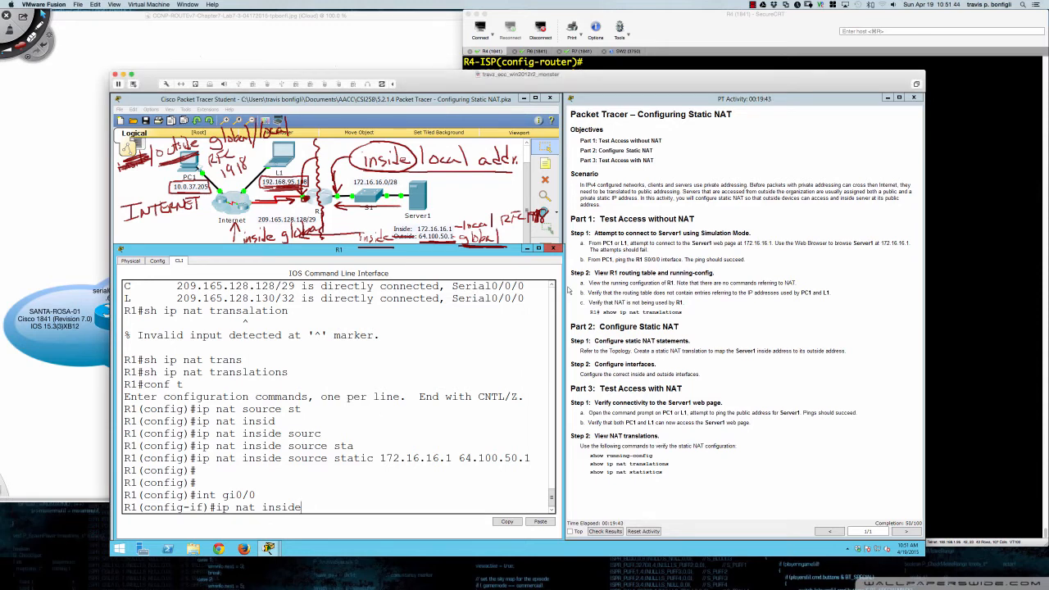
pyautogui.press('Return')
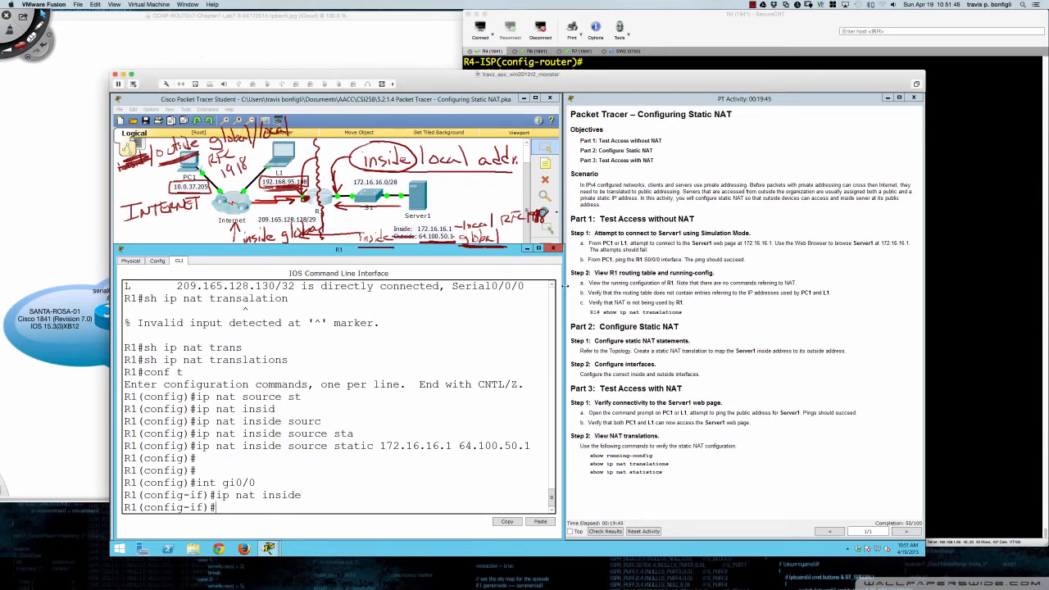
pyautogui.write('int s0/0/0')
pyautogui.press('Return')
pyautogui.write('ip nat')
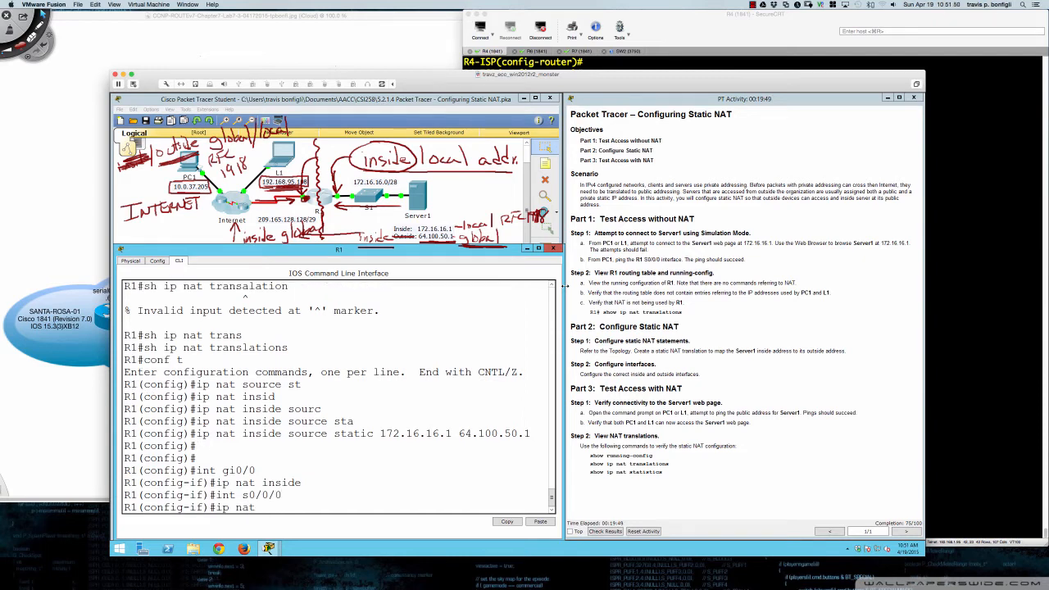
pyautogui.write(' outside')
pyautogui.press('Return')
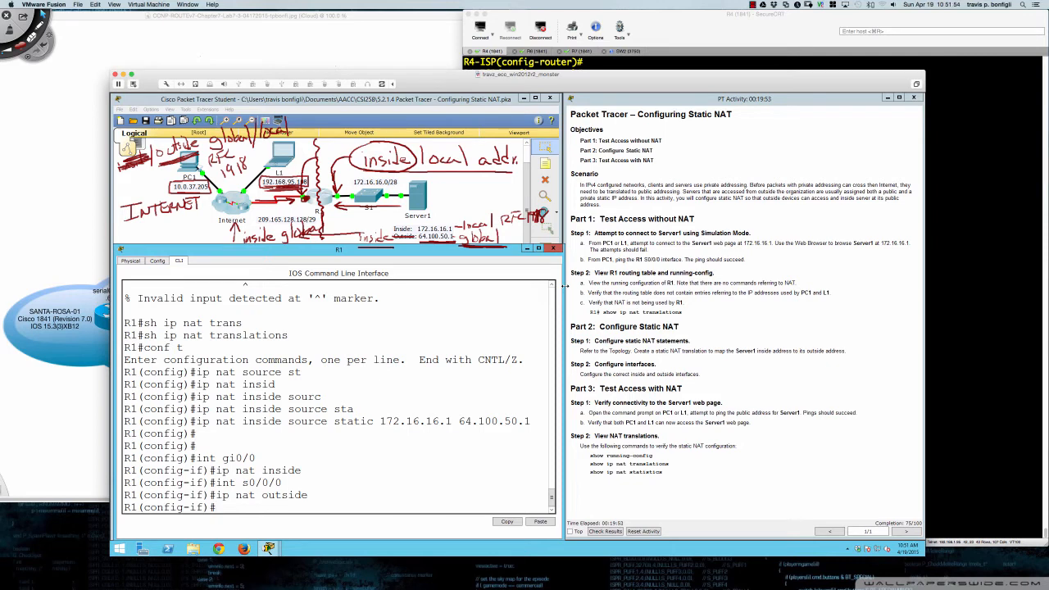
pyautogui.press('Return')
pyautogui.press('Return')
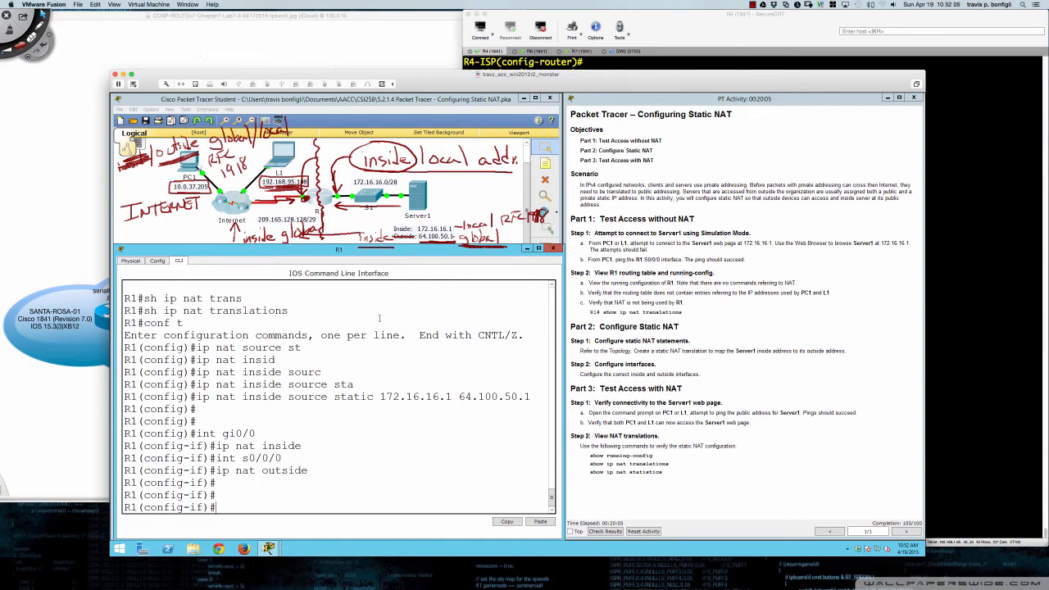
# Step: From PC1's command prompt, ping Server1's public address 64.100.50.1, and repeat the ping
pyautogui.click(190, 172)
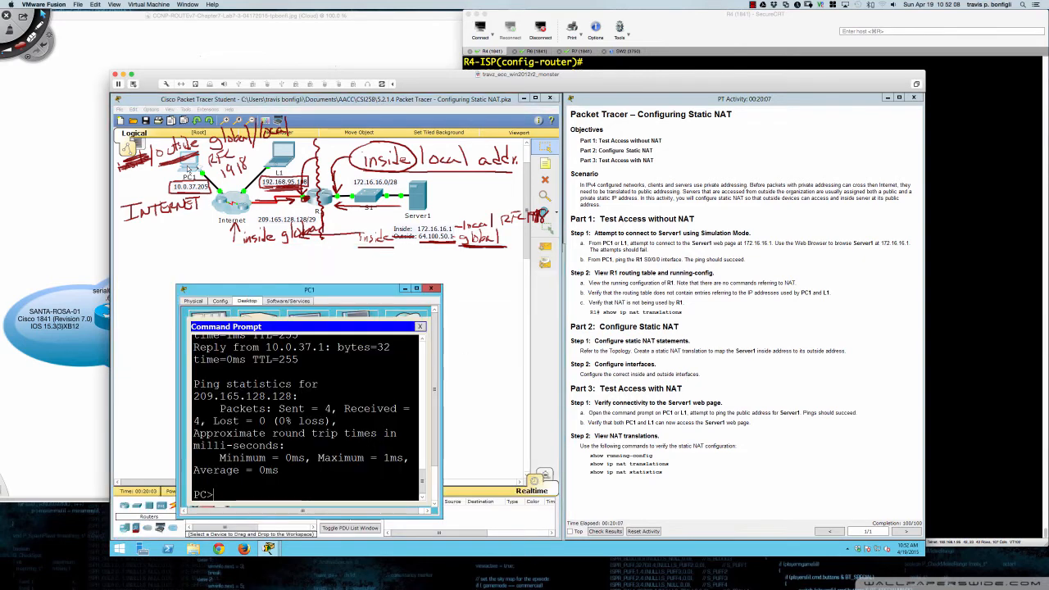
pyautogui.press('Up')
pyautogui.press('Up')
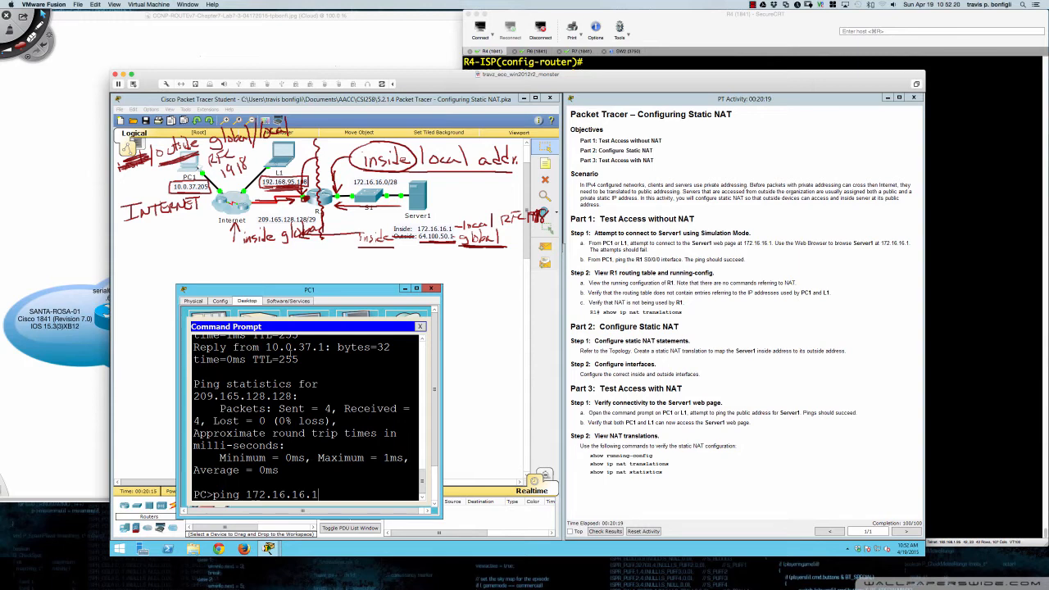
pyautogui.press('BackSpace')
pyautogui.press('BackSpace')
pyautogui.press('BackSpace')
pyautogui.press('BackSpace')
pyautogui.press('BackSpace')
pyautogui.press('BackSpace')
pyautogui.press('BackSpace')
pyautogui.press('BackSpace')
pyautogui.press('BackSpace')
pyautogui.press('BackSpace')
pyautogui.press('BackSpace')
pyautogui.write('64.100.50.1')
pyautogui.press('Return')
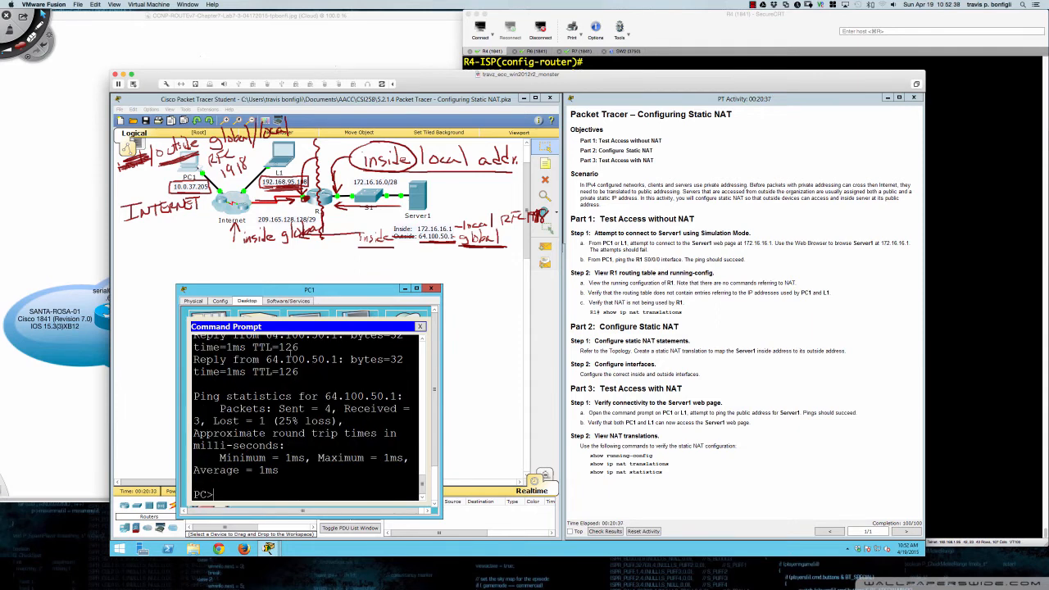
pyautogui.press('Up')
pyautogui.press('Return')
# Step: Open L1's command prompt, ping 64.100.50.1, and close the L1 window
pyautogui.click(282, 161)
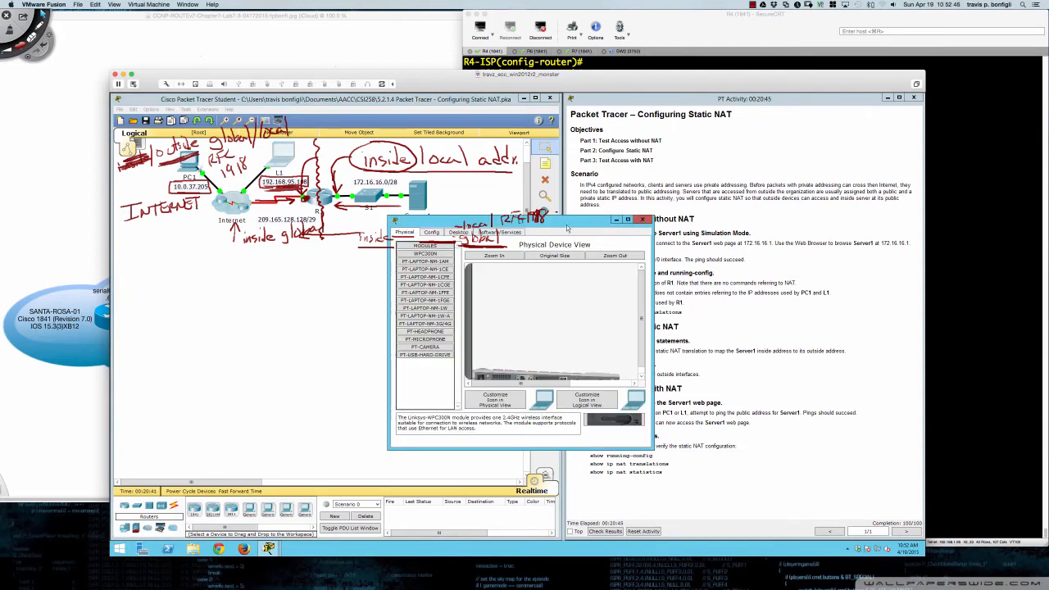
pyautogui.moveTo(569, 228); pyautogui.dragTo(389, 313)
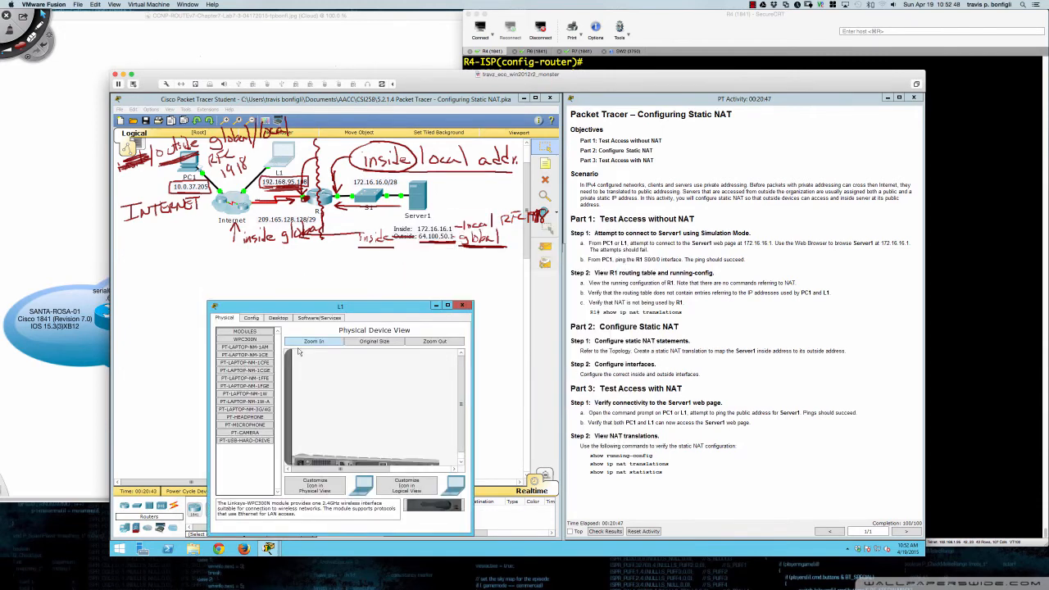
pyautogui.click(280, 318)
pyautogui.click(392, 343)
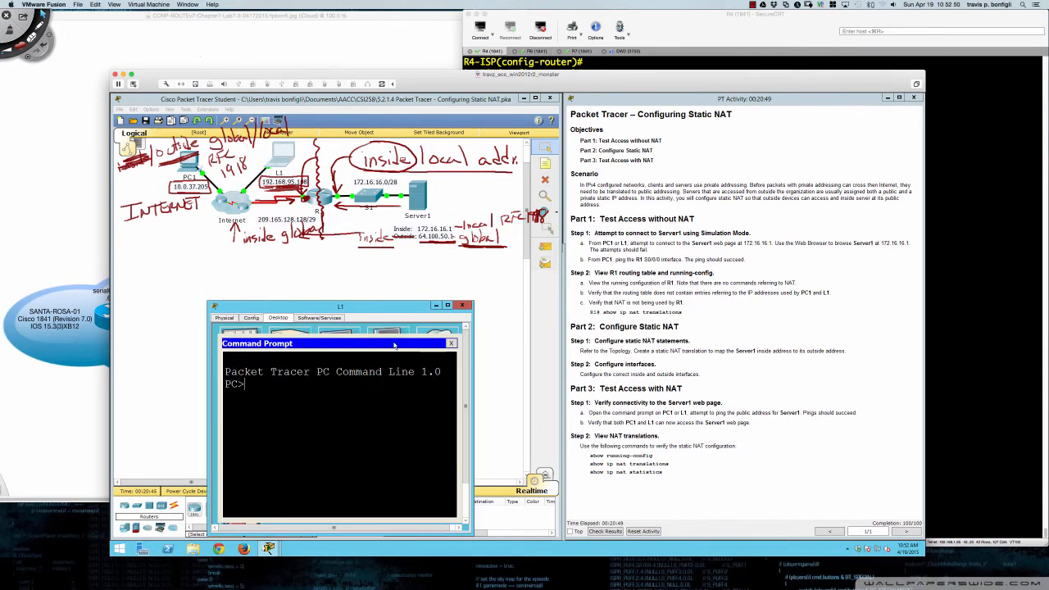
pyautogui.write('ping 64.100.50.1')
pyautogui.press('Return')
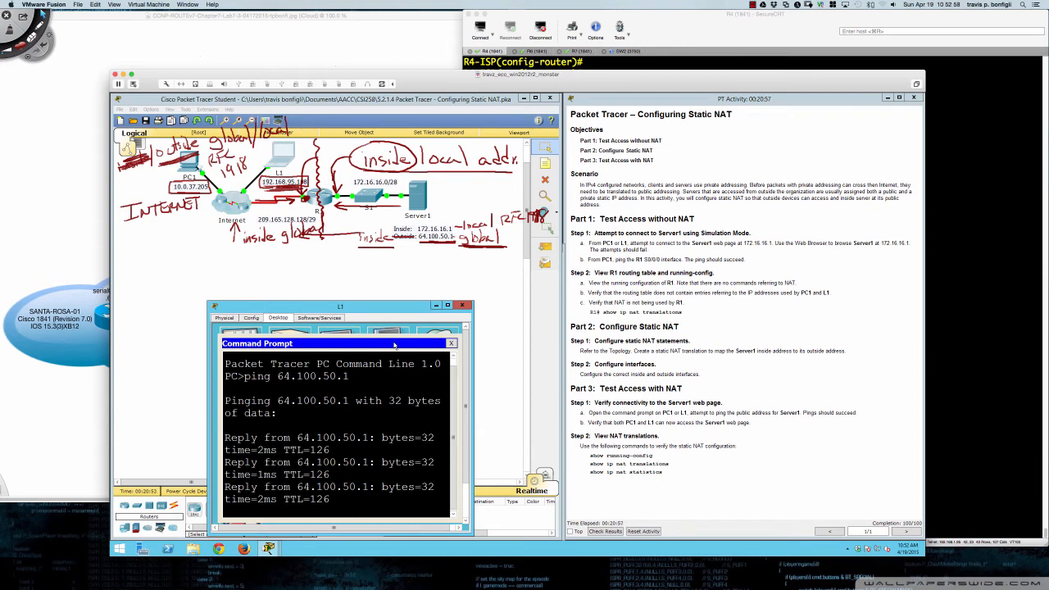
pyautogui.click(462, 305)
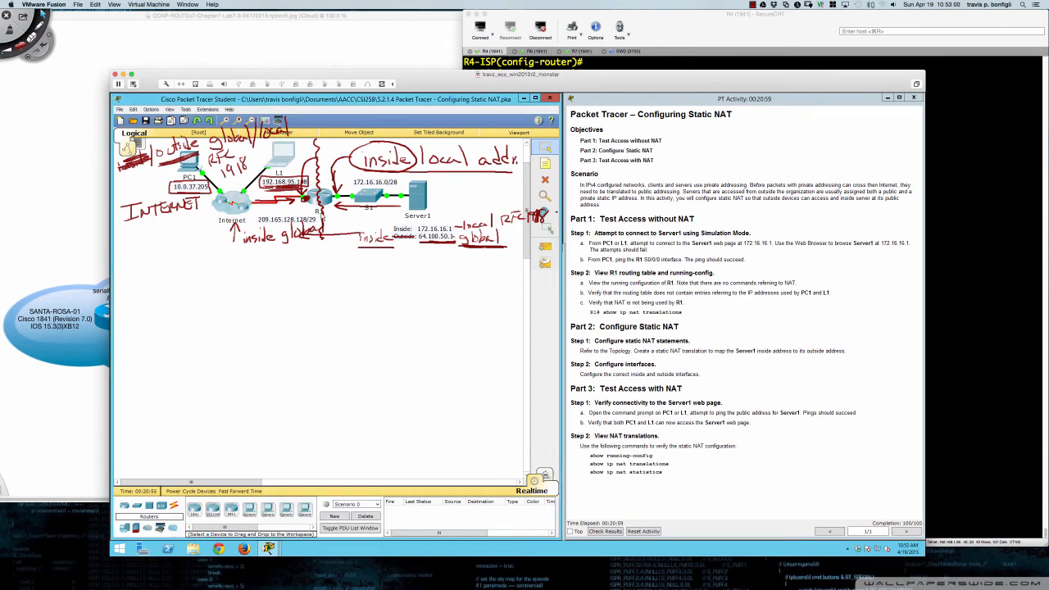
# Step: Return to R1's command line, leave configuration mode with end, and save the configuration with wri me
pyautogui.click(327, 202)
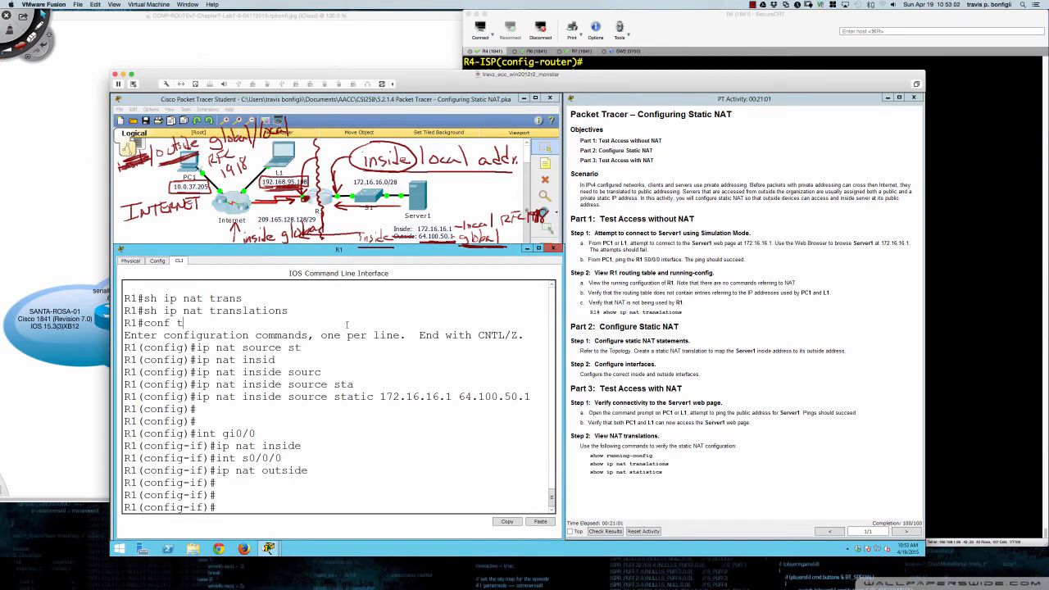
pyautogui.press('Return')
pyautogui.press('Return')
pyautogui.press('Return')
pyautogui.press('Return')
pyautogui.write('end')
pyautogui.press('Return')
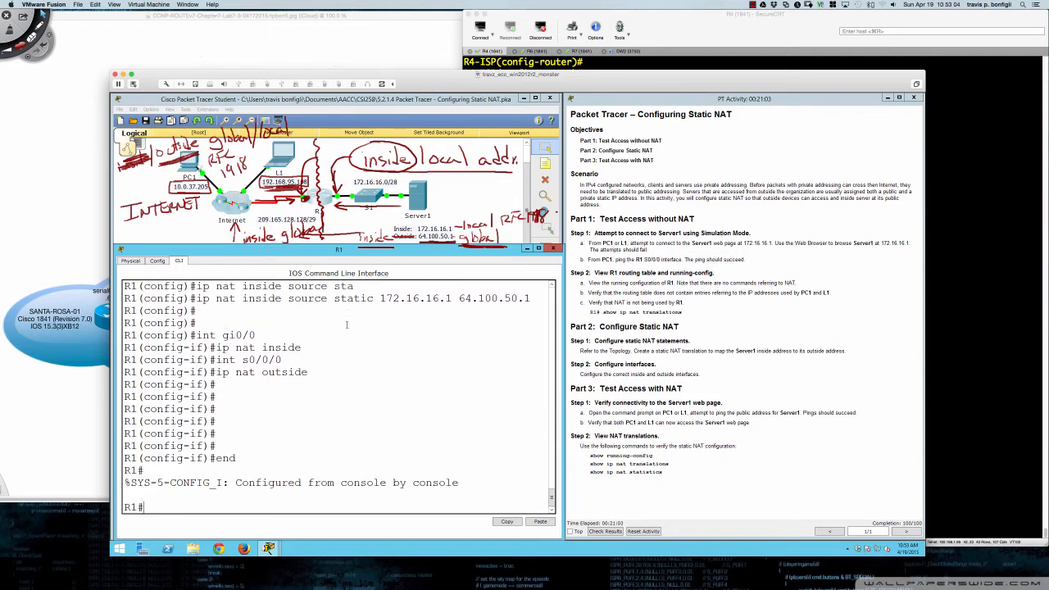
pyautogui.press('Return')
pyautogui.write('wri ')
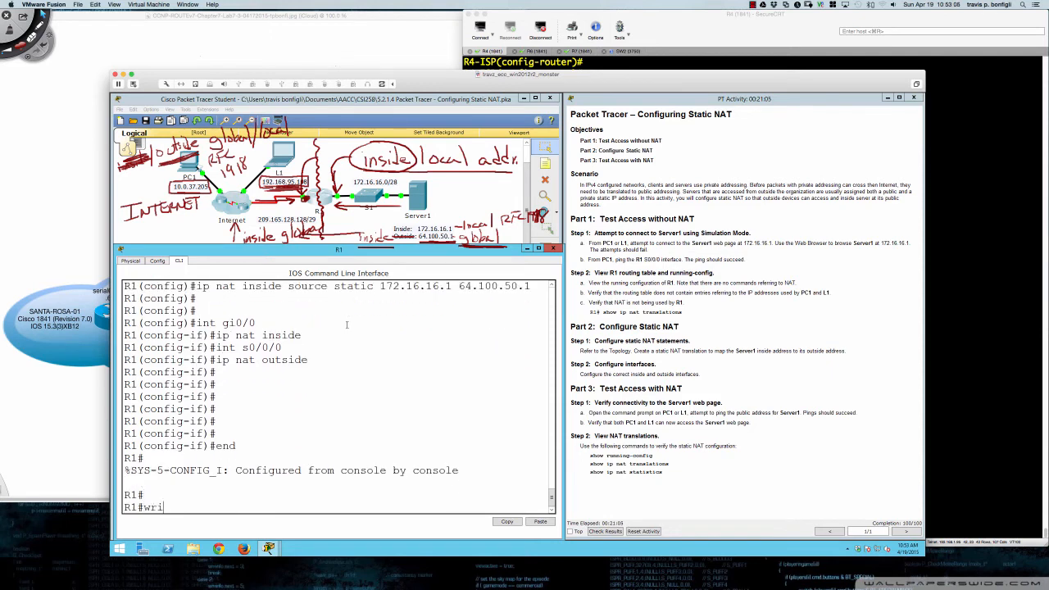
pyautogui.write('me')
pyautogui.press('Return')
pyautogui.press('Return')
# Step: Display R1's running configuration with sh run and page through to the Serial0/0/0 section
pyautogui.write('sh ')
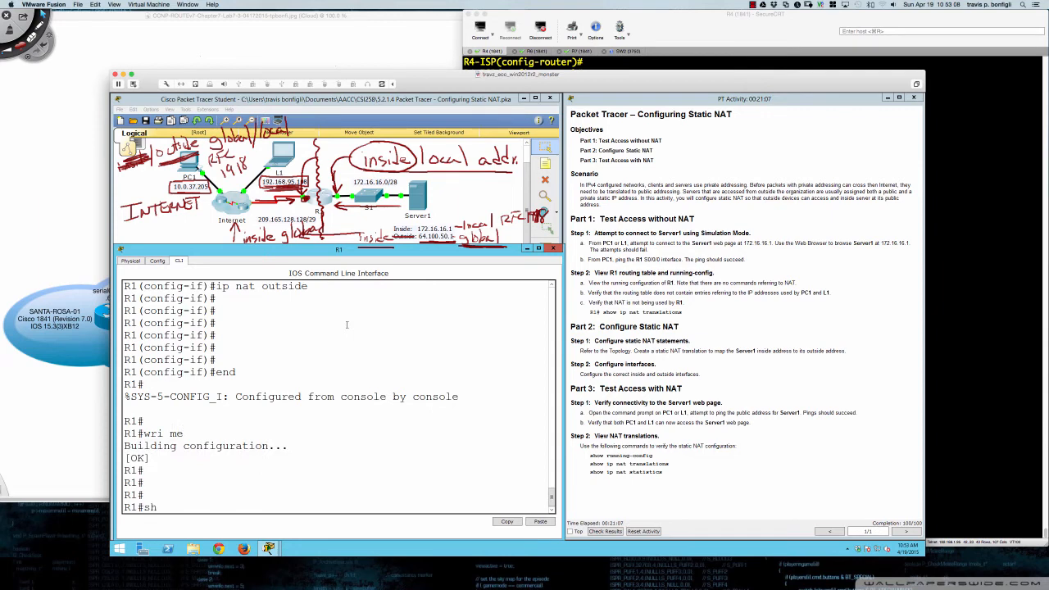
pyautogui.write('run')
pyautogui.press('Tab')
pyautogui.press('Return')
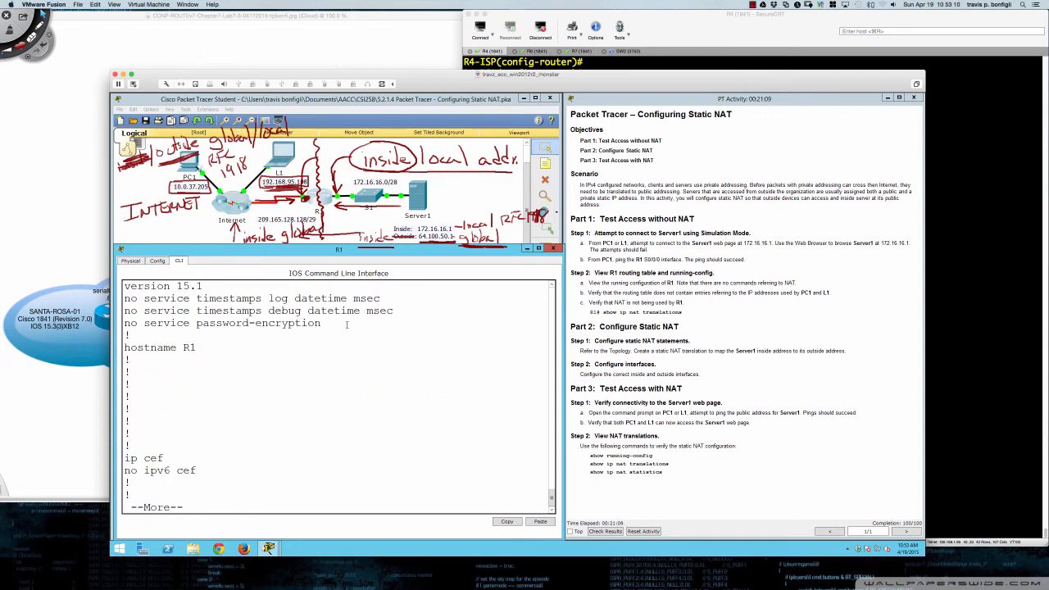
pyautogui.press('space')
pyautogui.press('space')
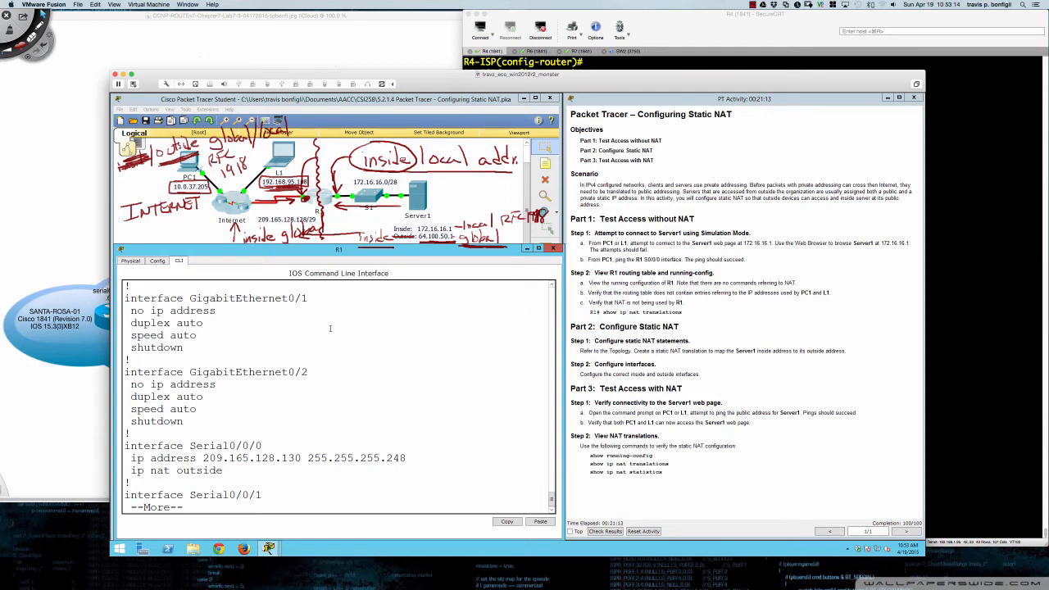
# Step: Highlight ip nat inside under GigabitEthernet0/0 and ip nat outside under Serial0/0/0 in the running configuration
pyautogui.scroll(3, 331, 328)
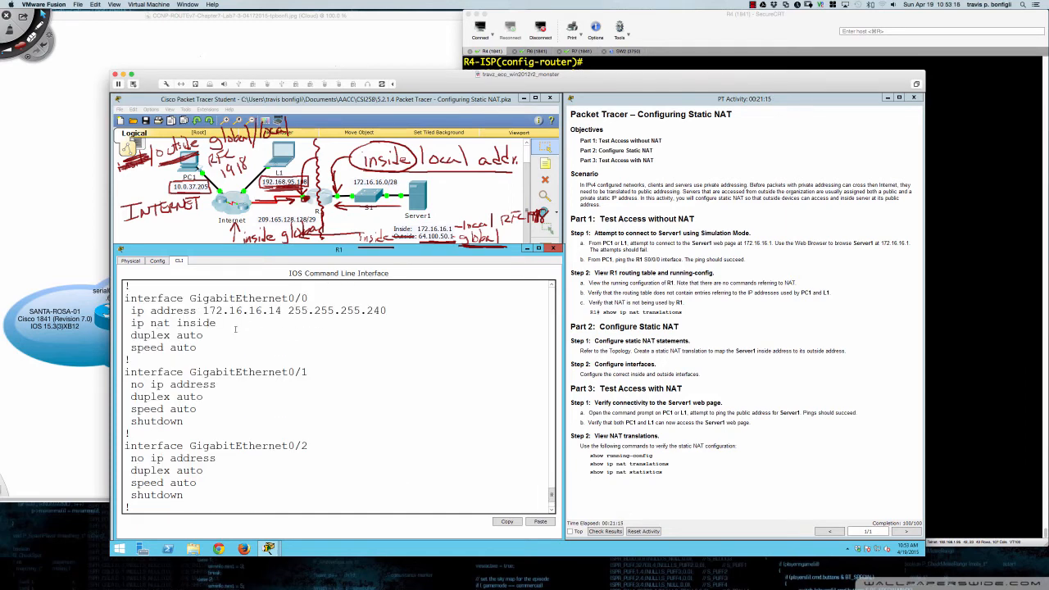
pyautogui.moveTo(132, 323); pyautogui.dragTo(216, 323)
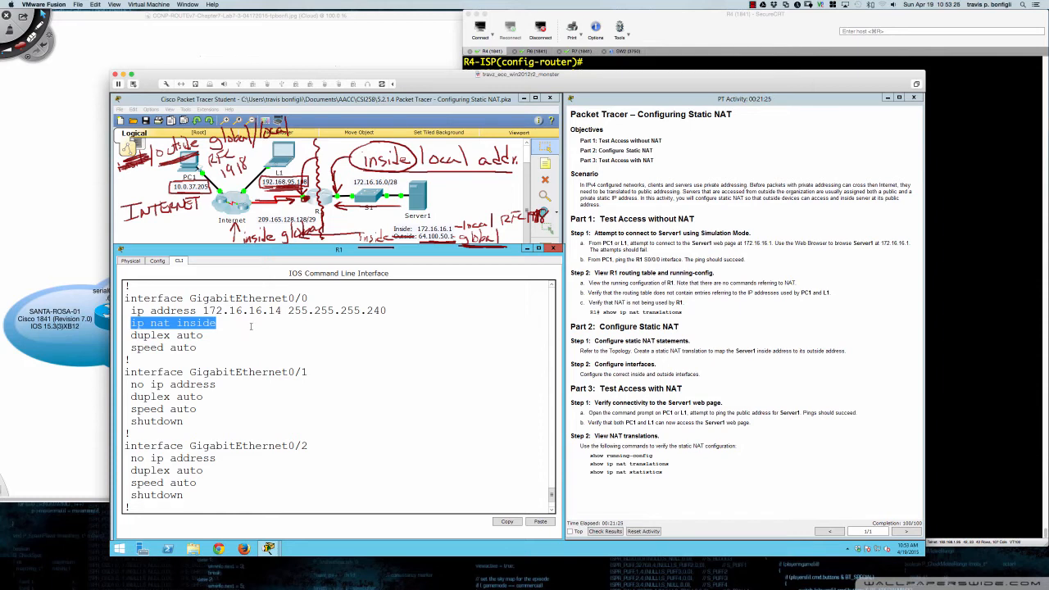
pyautogui.click(250, 327)
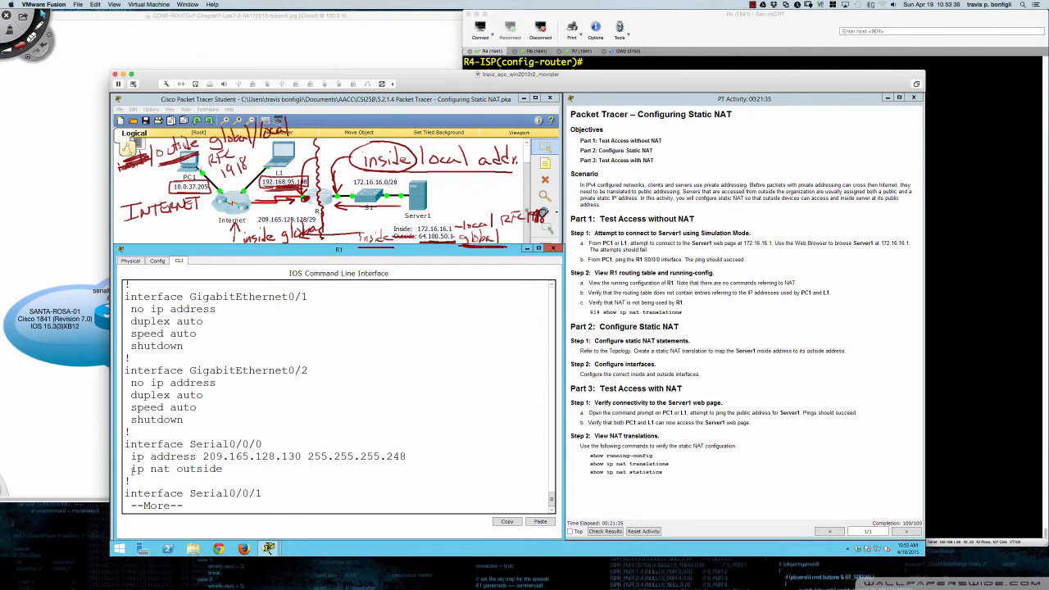
pyautogui.moveTo(132, 468); pyautogui.dragTo(227, 468)
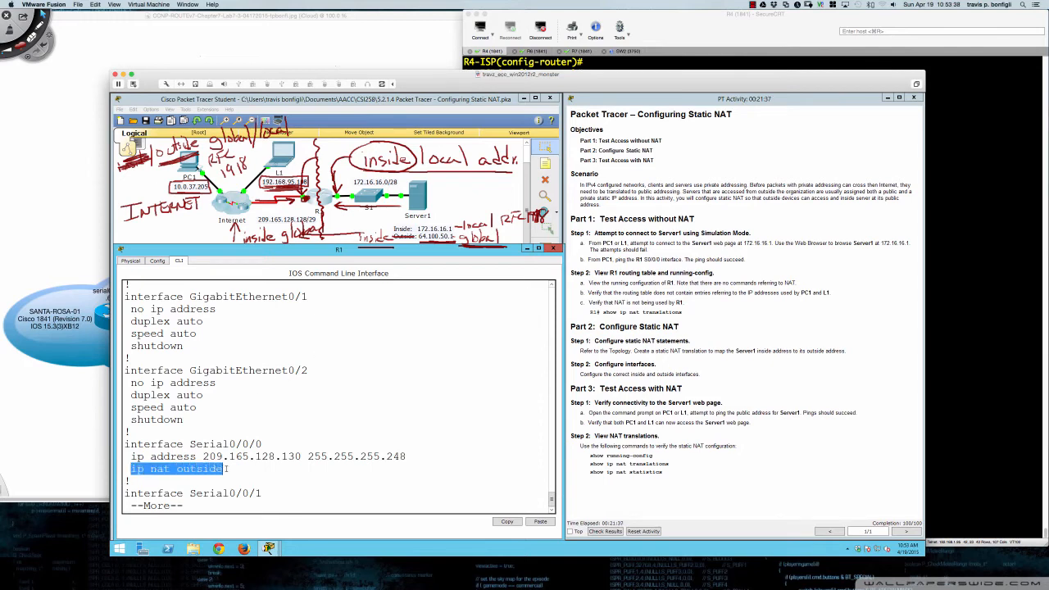
pyautogui.click(233, 468)
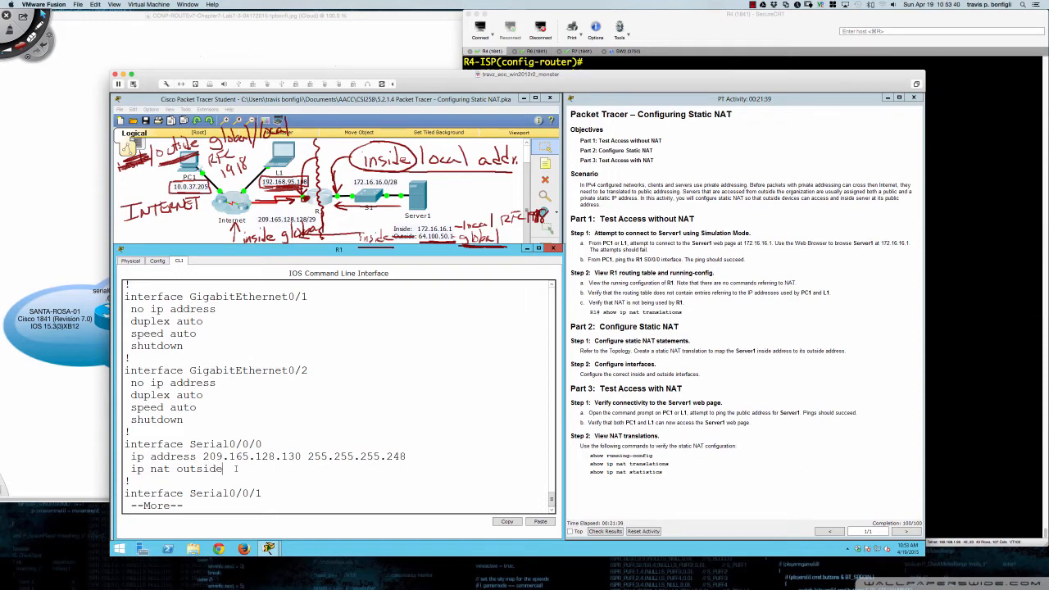
# Step: Page through R1's running configuration past the serial and Vlan1 interfaces to the ip nat inside source static statement
pyautogui.press('Return')
pyautogui.press('Return')
pyautogui.press('Return')
pyautogui.press('Return')
pyautogui.press('Return')
pyautogui.press('Return')
pyautogui.press('Return')
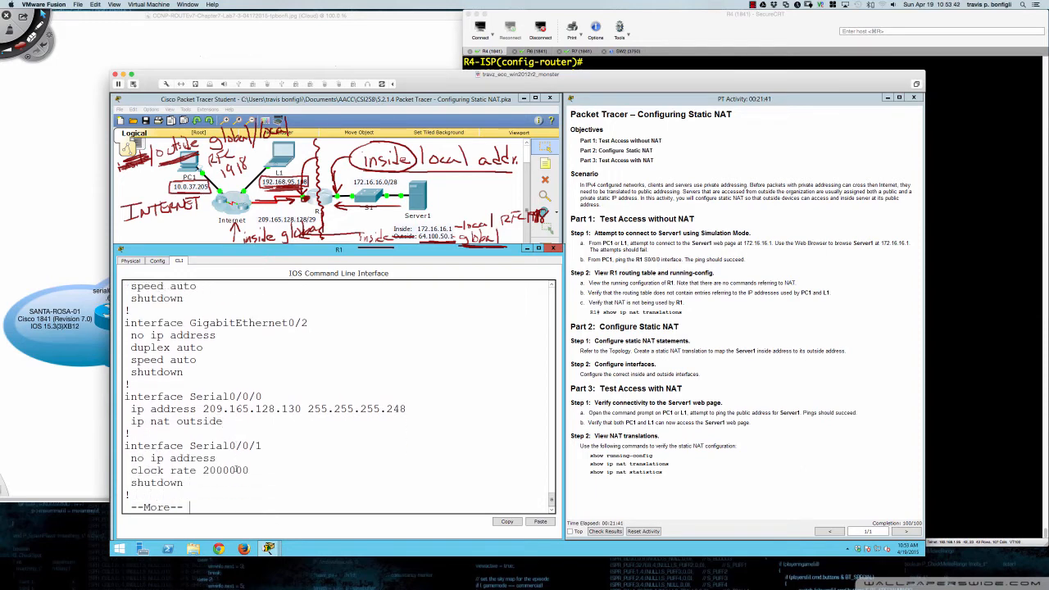
pyautogui.press('Return')
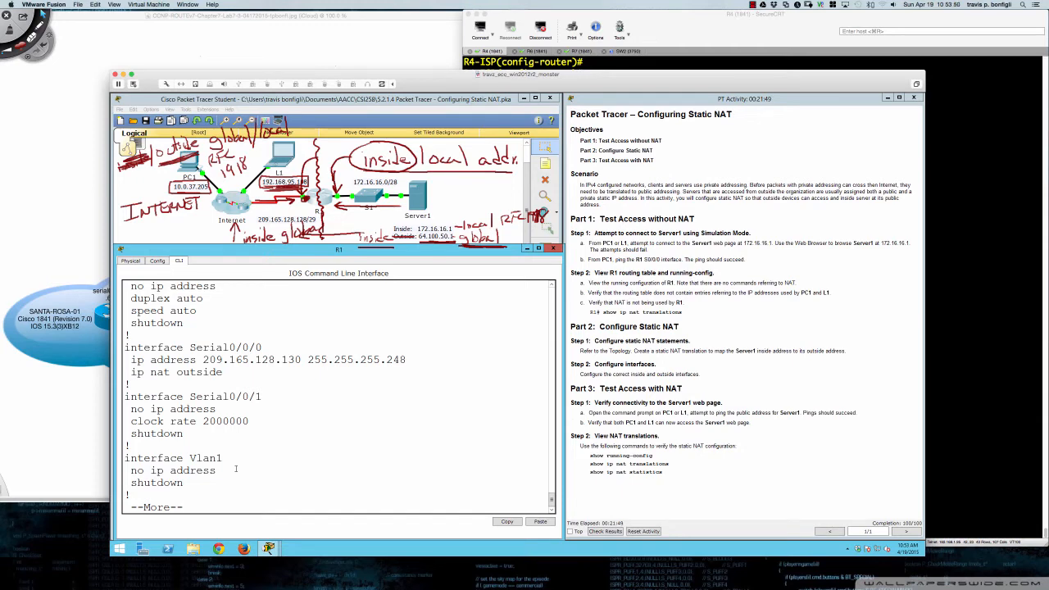
pyautogui.press('Return')
pyautogui.press('Return')
pyautogui.press('Return')
pyautogui.press('Return')
pyautogui.press('Return')
pyautogui.press('Return')
pyautogui.press('Return')
pyautogui.press('Return')
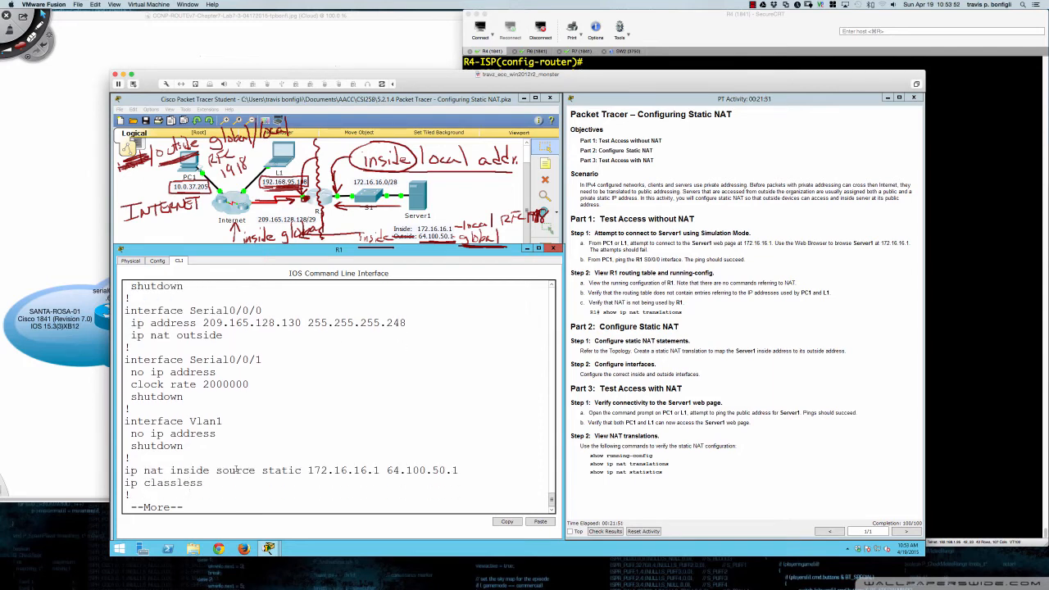
pyautogui.press('Return')
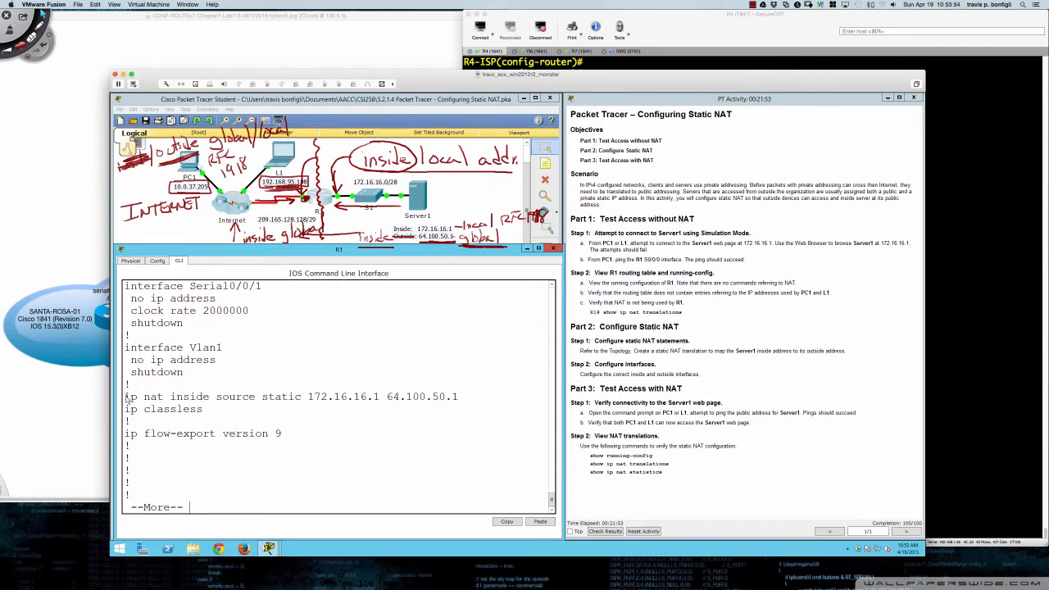
# Step: Highlight the parts of ip nat inside source static 172.16.16.1 64.100.50.1, including the inside address, outside address and whole line
pyautogui.moveTo(125, 396); pyautogui.dragTo(303, 399)
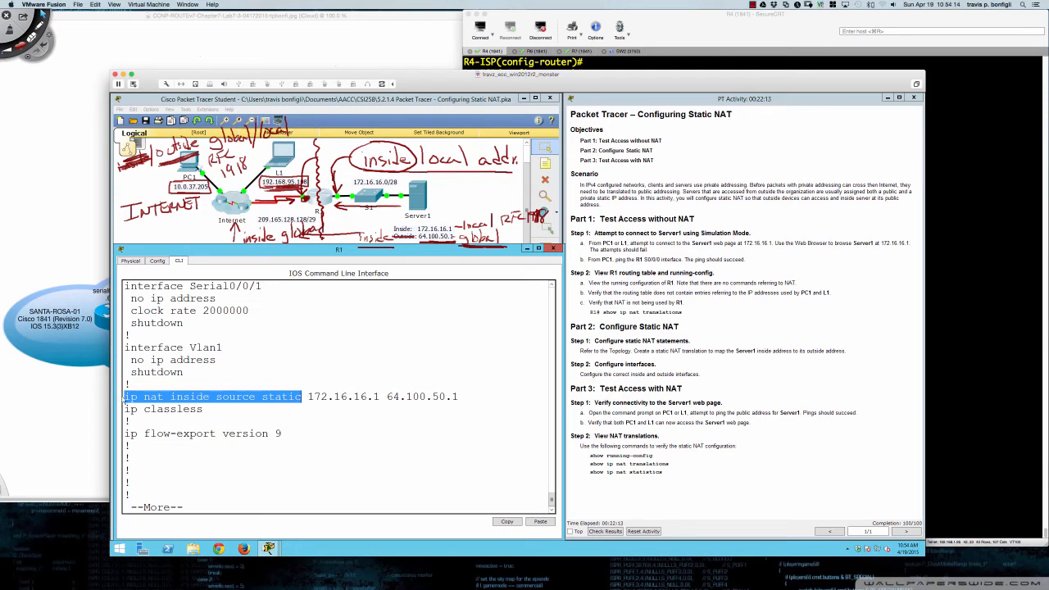
pyautogui.moveTo(125, 397); pyautogui.dragTo(381, 397)
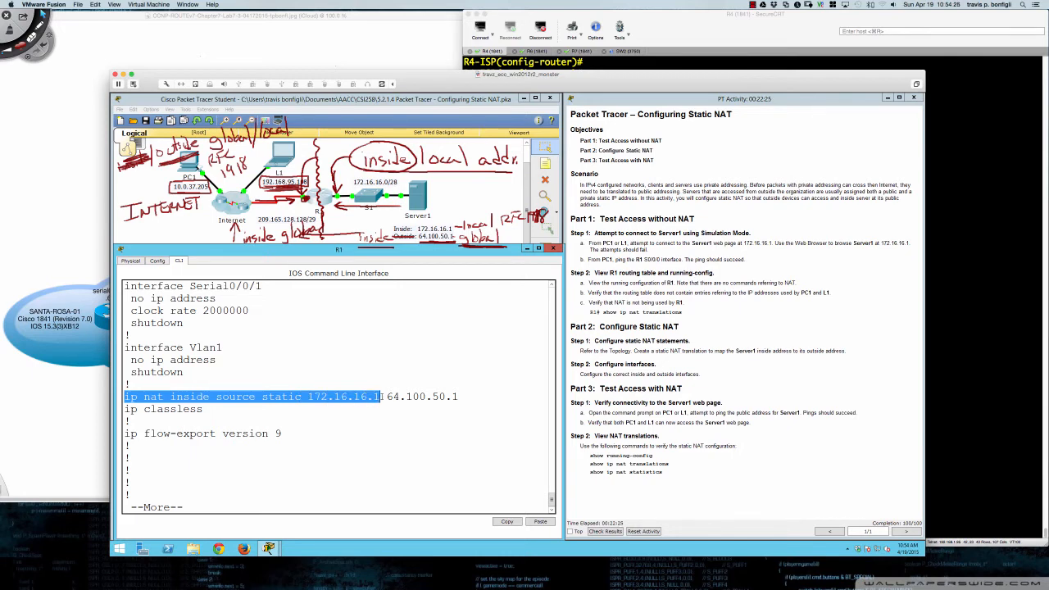
pyautogui.moveTo(387, 397); pyautogui.dragTo(466, 396)
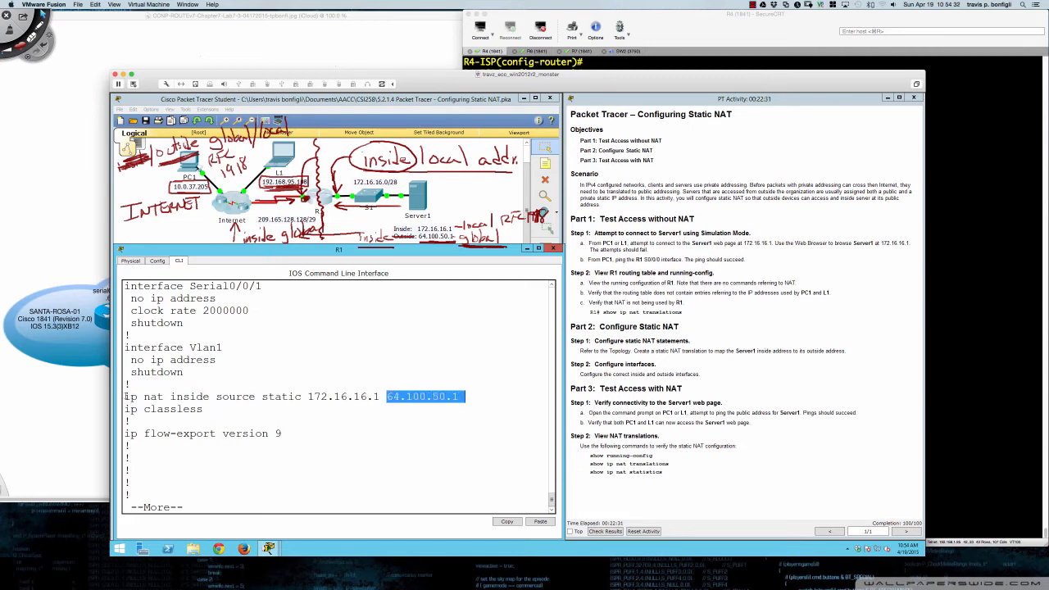
pyautogui.moveTo(124, 397); pyautogui.dragTo(461, 396)
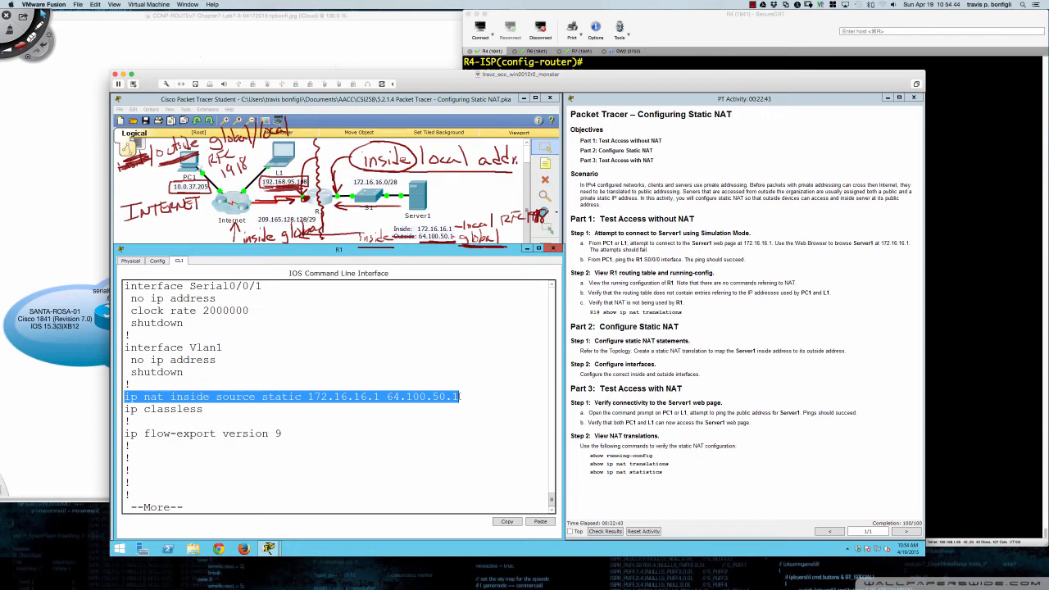
pyautogui.click(464, 397)
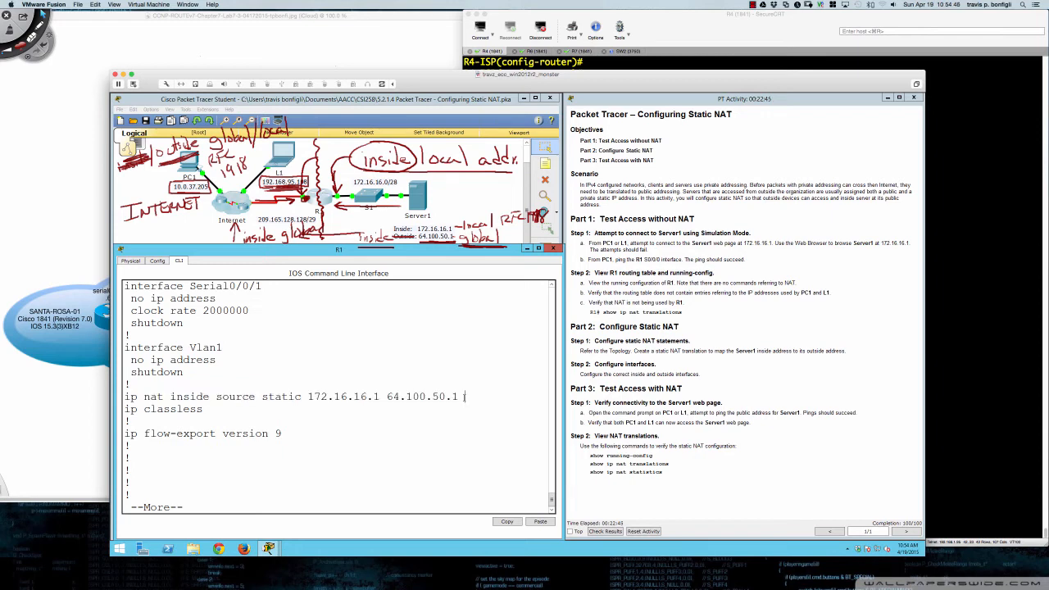
# Step: Page to the end of the running configuration and display R1's NAT table with sh ip nat translations
pyautogui.press('space')
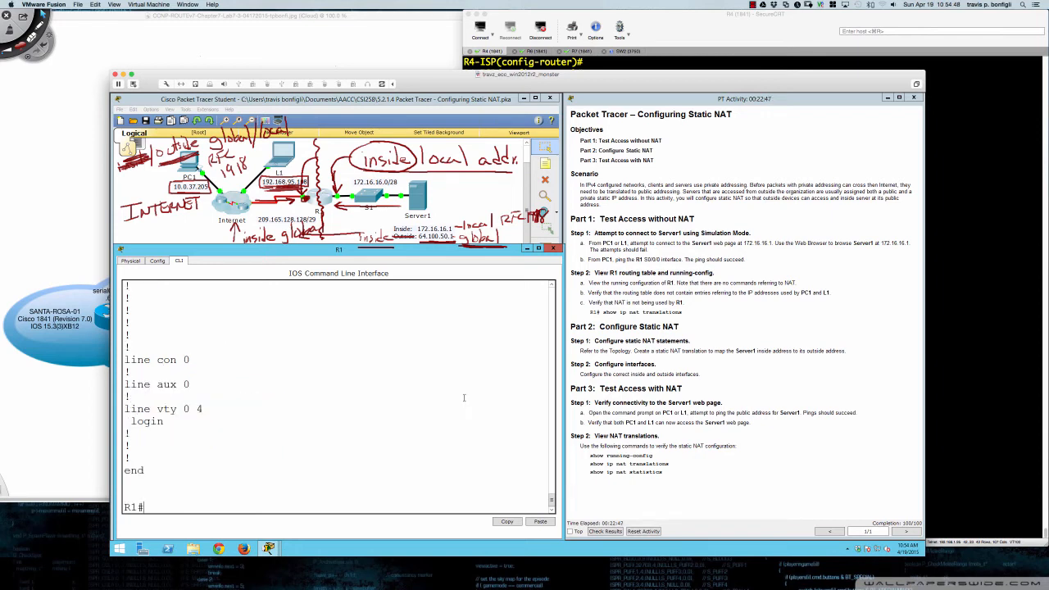
pyautogui.write('sh ip nat trans')
pyautogui.press('Tab')
pyautogui.press('Return')
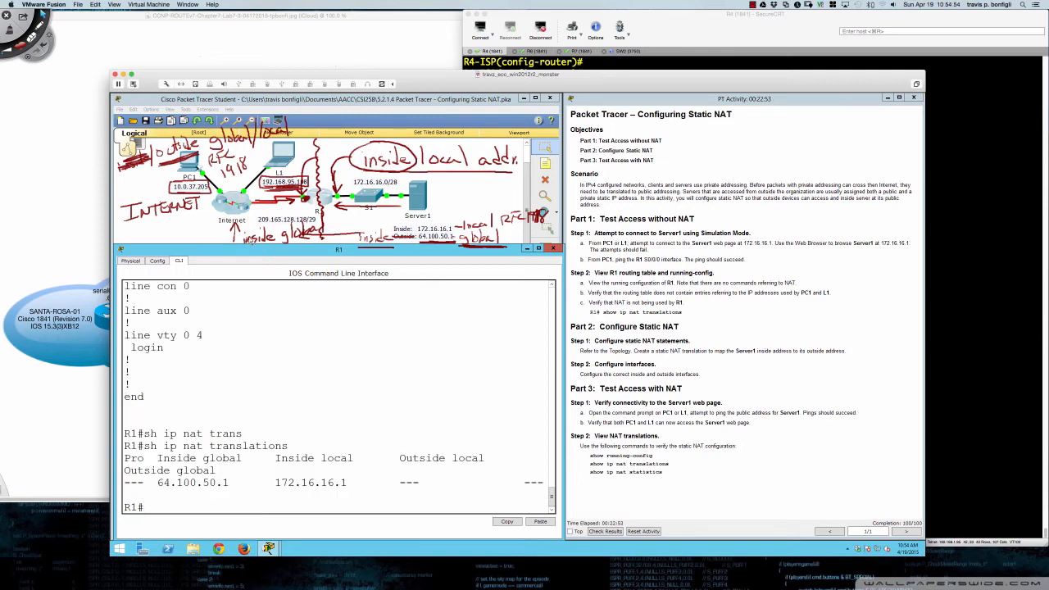
# Step: Return to PC1's command prompt and repeat the ping to 64.100.50.1
pyautogui.click(188, 174)
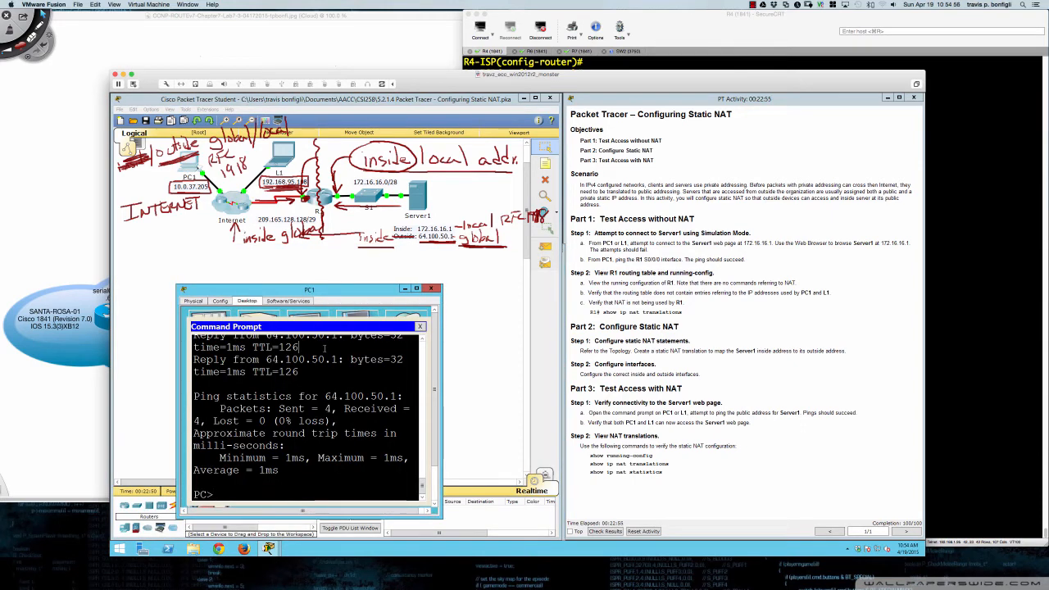
pyautogui.press('Up')
pyautogui.press('Return')
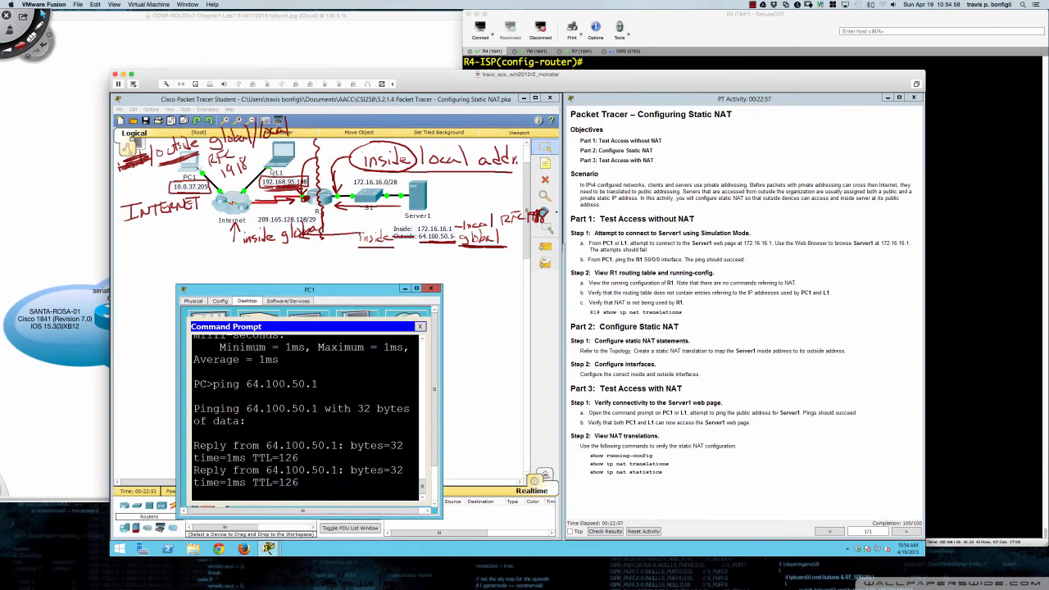
# Step: Open L1's command prompt and repeat the ping to 64.100.50.1
pyautogui.click(283, 152)
pyautogui.click(560, 266)
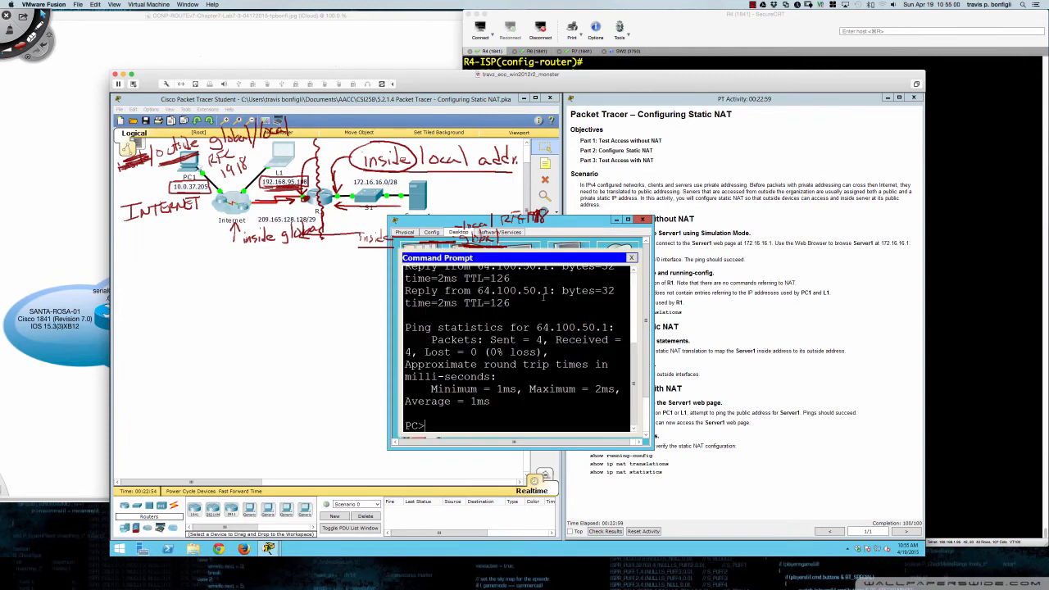
pyautogui.press('Up')
pyautogui.press('Return')
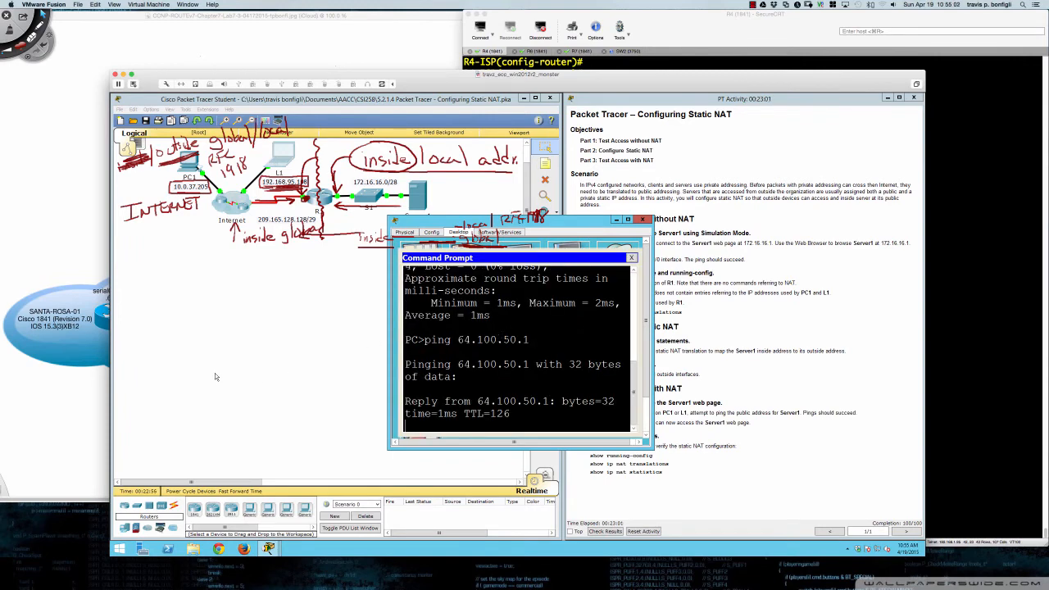
# Step: Return to R1's command line, rerun sh ip nat translations, and go to the start of its output
pyautogui.click(215, 372)
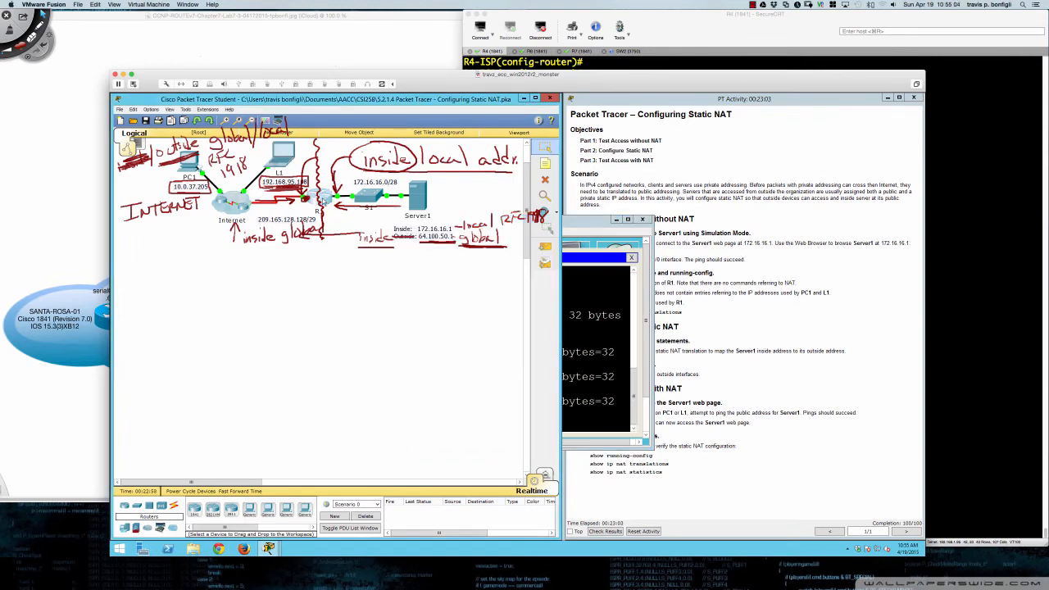
pyautogui.click(325, 201)
pyautogui.press('Up')
pyautogui.press('Return')
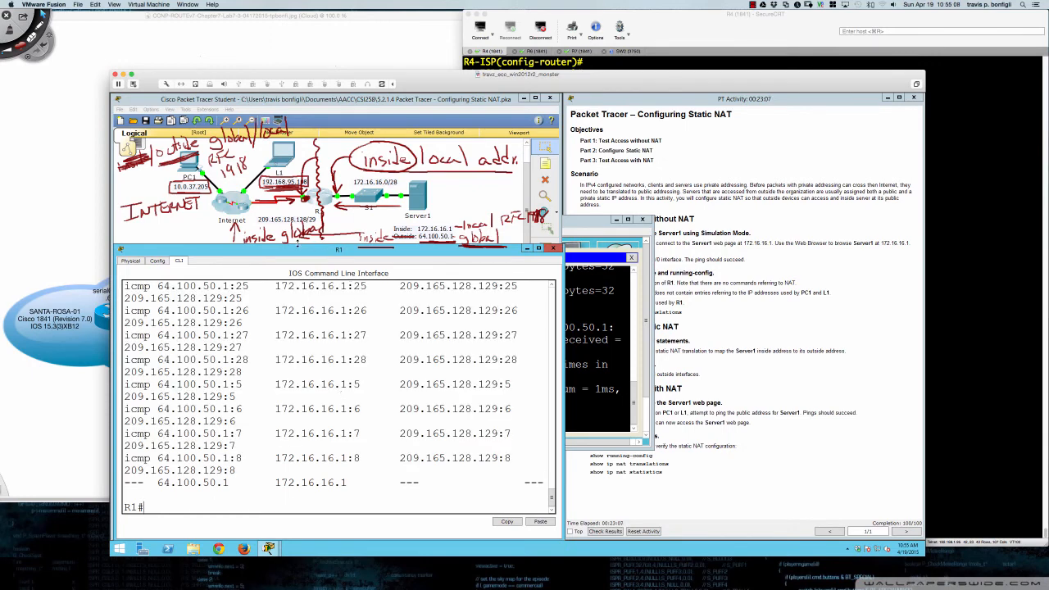
pyautogui.scroll(2, 273, 451)
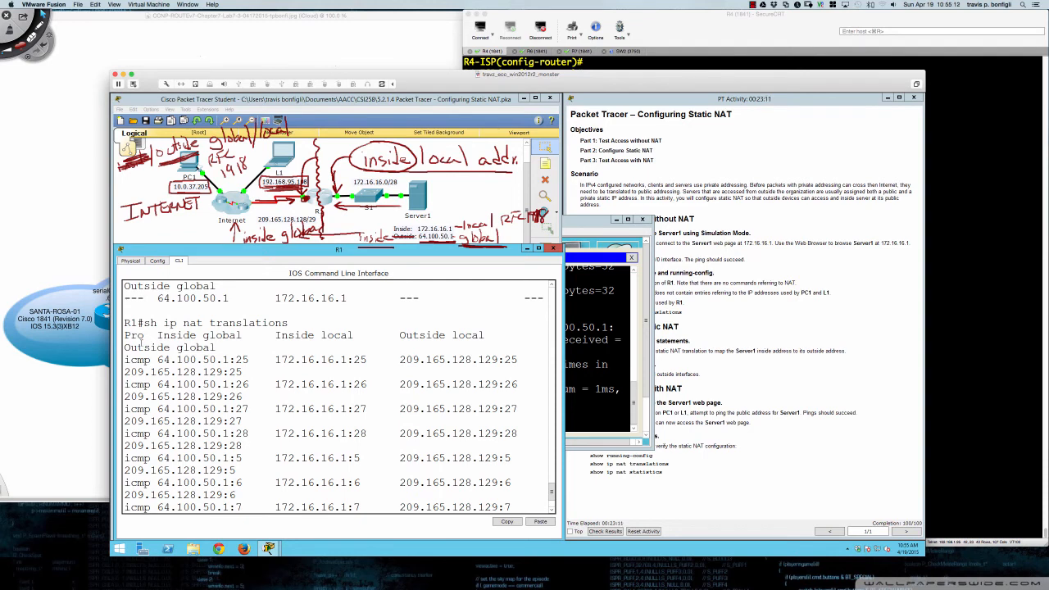
# Step: Highlight the protocol, the Inside global heading, and the inside global, inside local and outside addresses of the first icmp translation
pyautogui.moveTo(124, 335); pyautogui.dragTo(151, 361)
pyautogui.click(173, 347)
pyautogui.moveTo(157, 335); pyautogui.dragTo(243, 336)
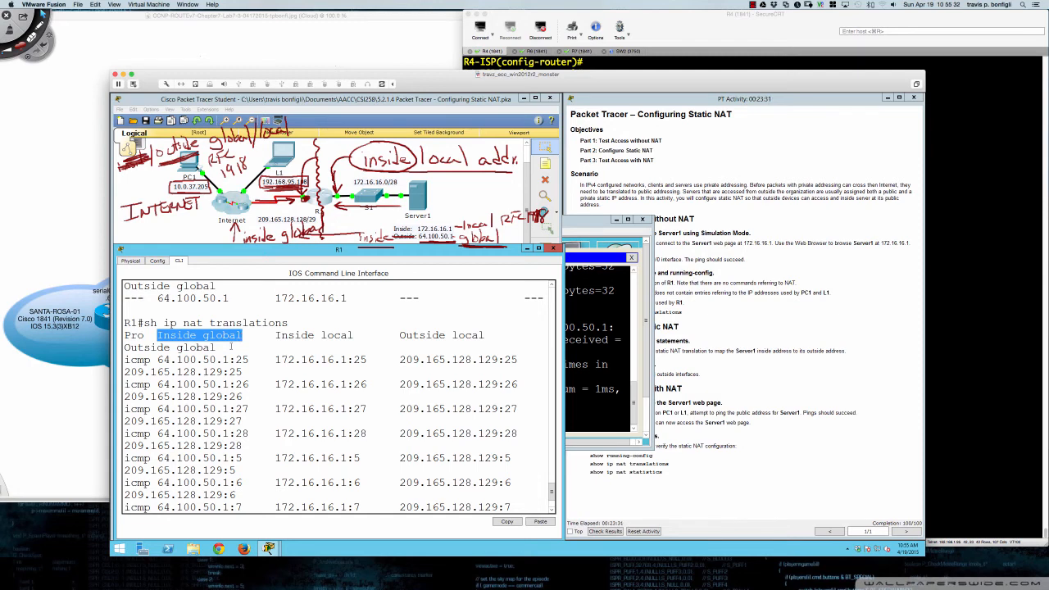
pyautogui.moveTo(158, 360); pyautogui.dragTo(251, 360)
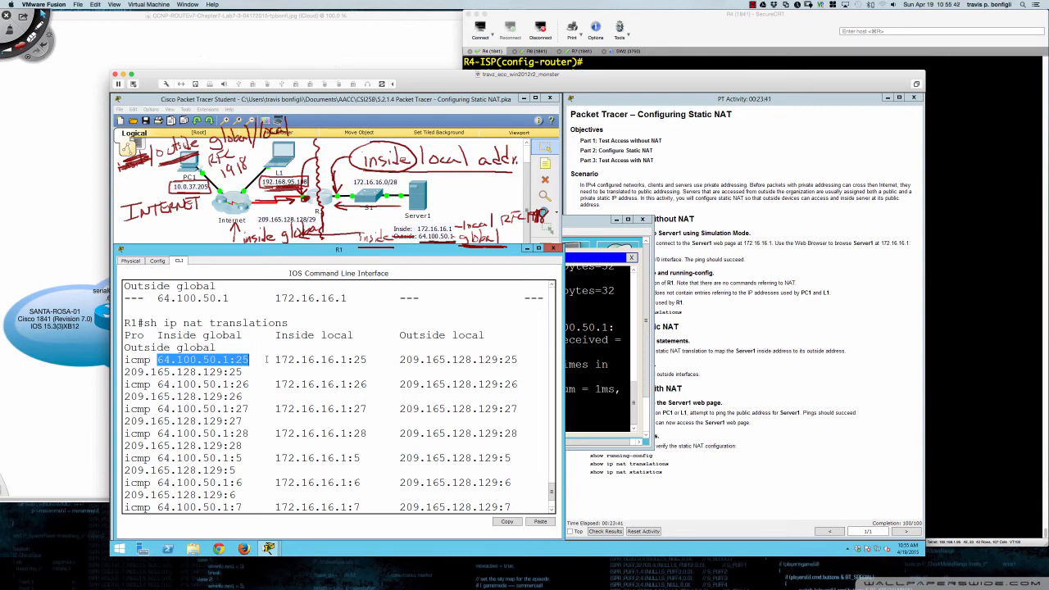
pyautogui.moveTo(276, 360); pyautogui.dragTo(366, 360)
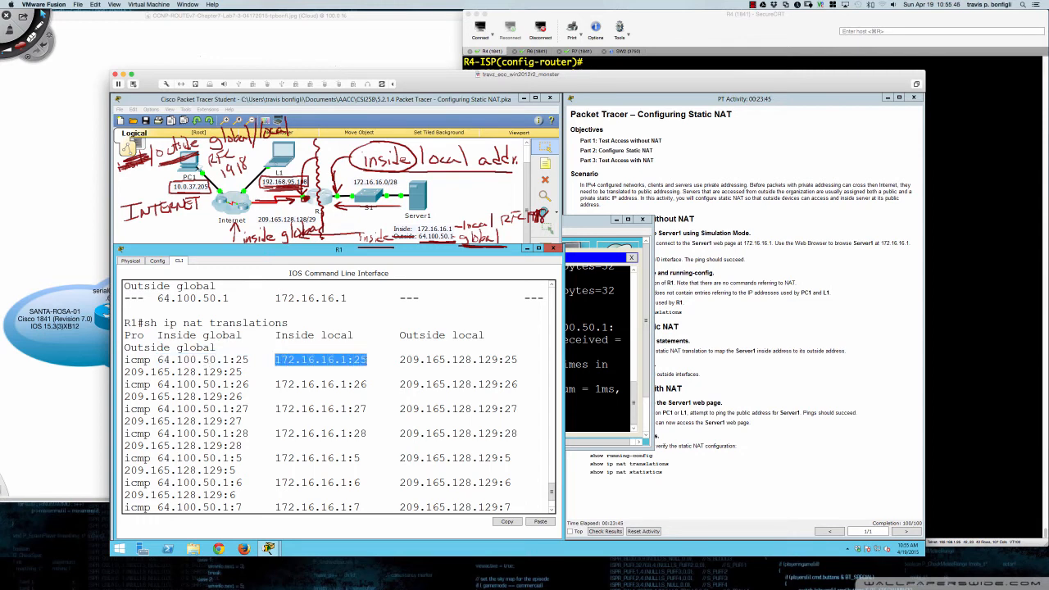
pyautogui.moveTo(400, 360); pyautogui.dragTo(497, 369)
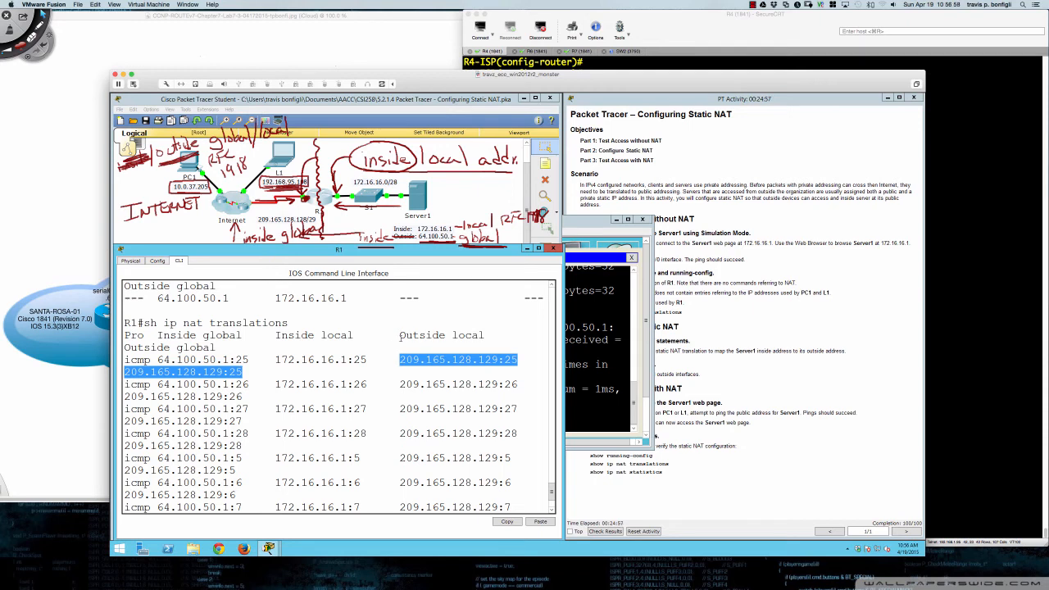
pyautogui.scroll(-1, 385, 353)
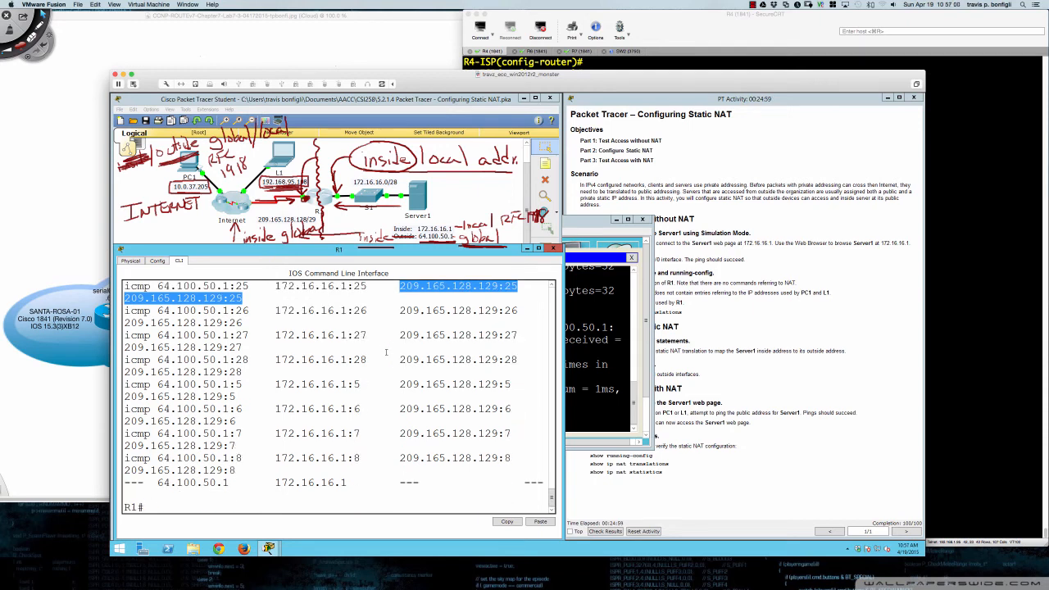
pyautogui.scroll(-1, 386, 352)
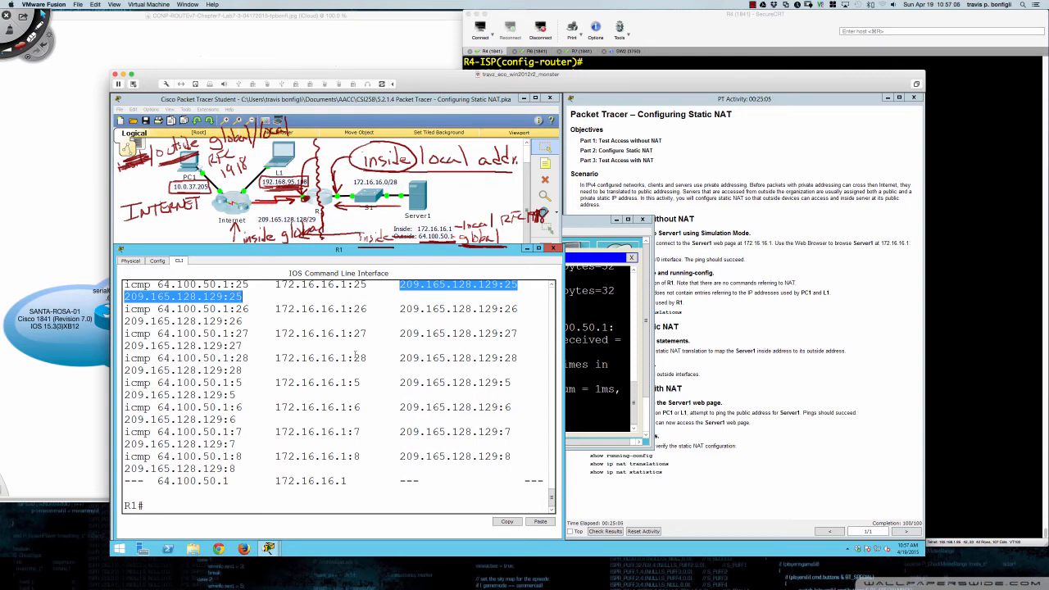
# Step: Run sh ip nat translations on R1 three more times to recheck the NAT table
pyautogui.write('sh ip nat translations')
pyautogui.press('Return')
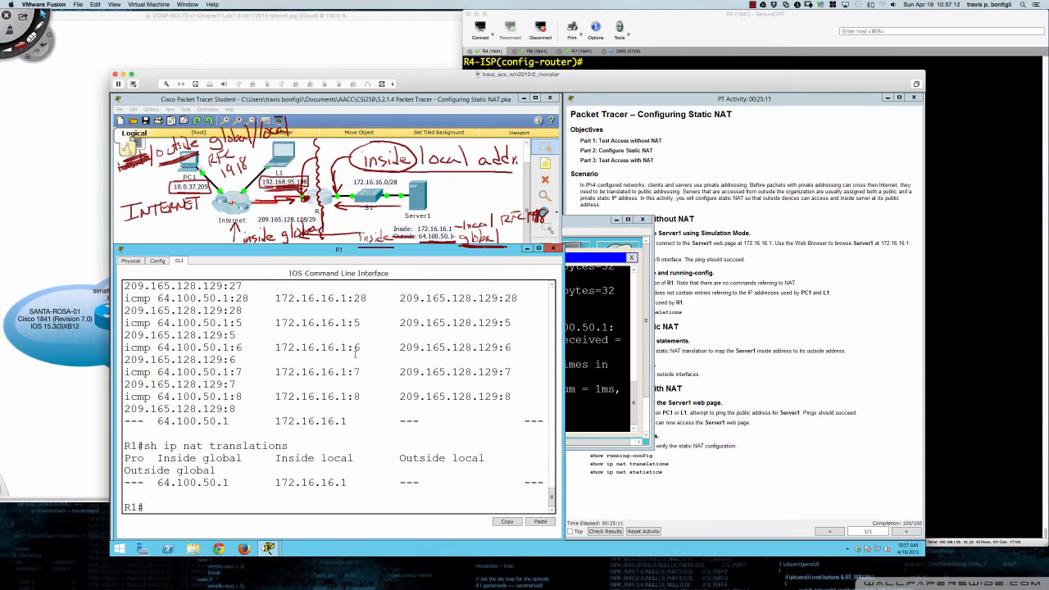
pyautogui.press('Up')
pyautogui.press('Return')
pyautogui.press('Up')
pyautogui.press('Return')
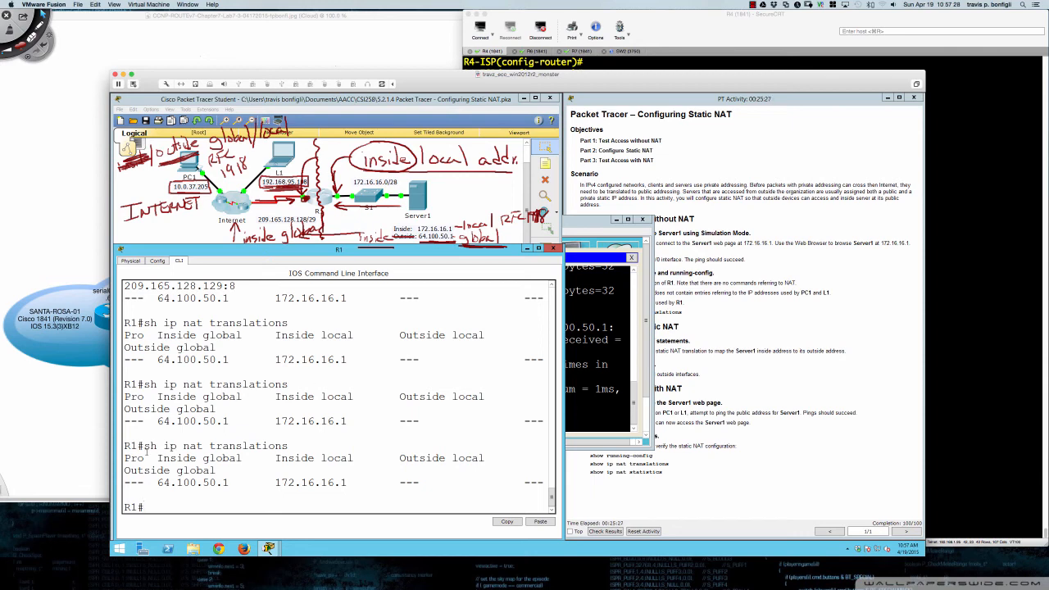
# Step: Highlight the static 64.100.50.1 to 172.16.16.1 entry in the latest NAT table, and close the L1 window
pyautogui.moveTo(125, 484); pyautogui.dragTo(427, 482)
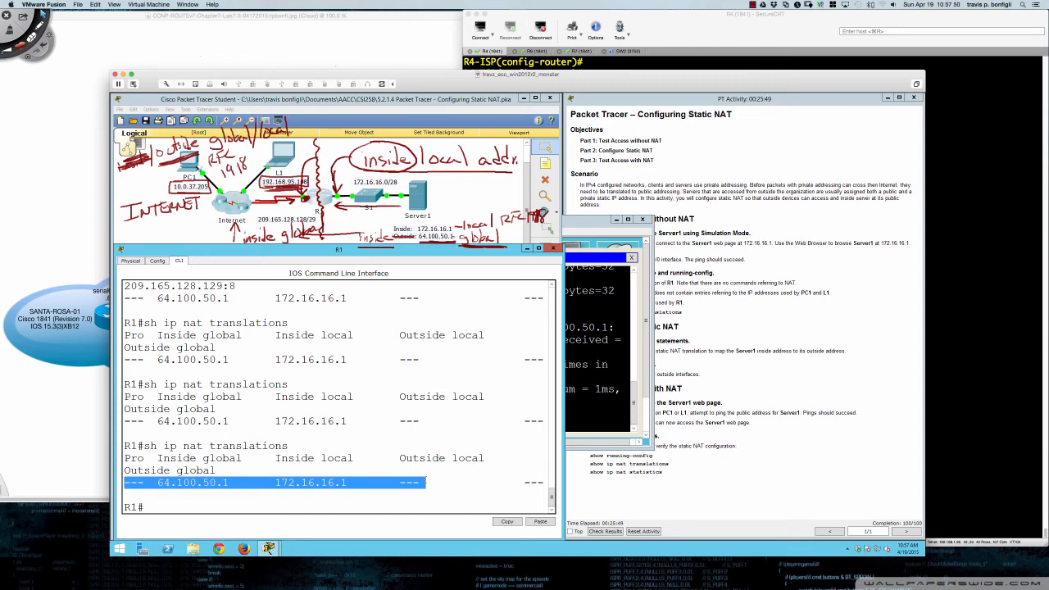
pyautogui.click(367, 409)
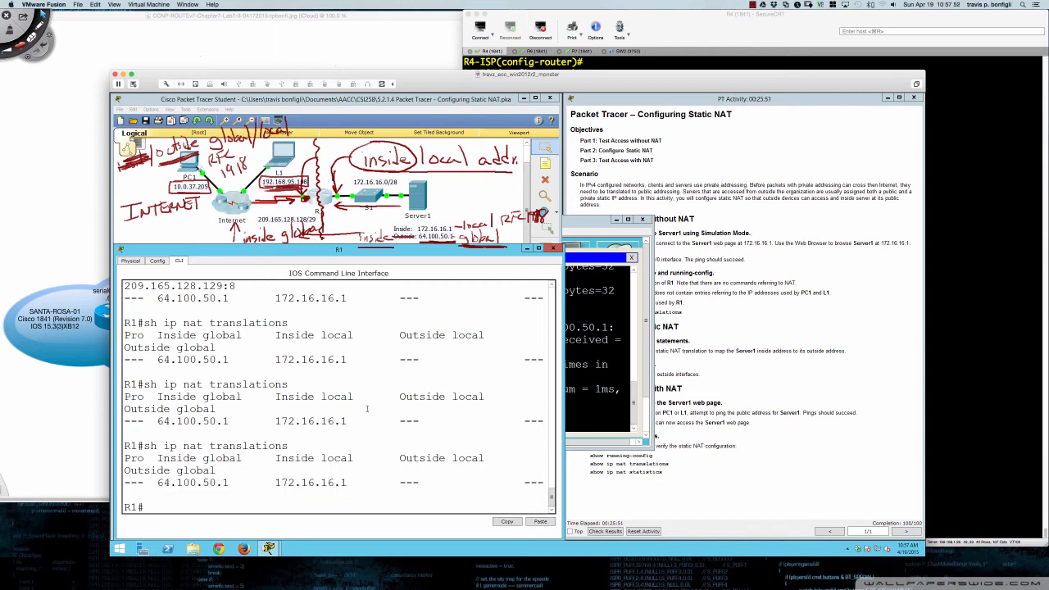
pyautogui.click(582, 309)
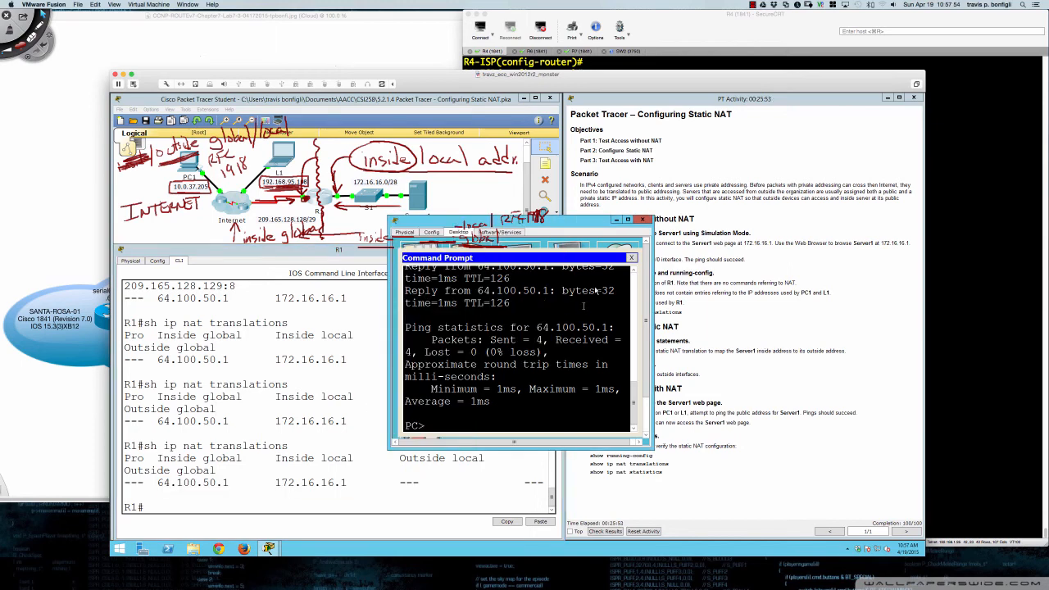
pyautogui.click(644, 219)
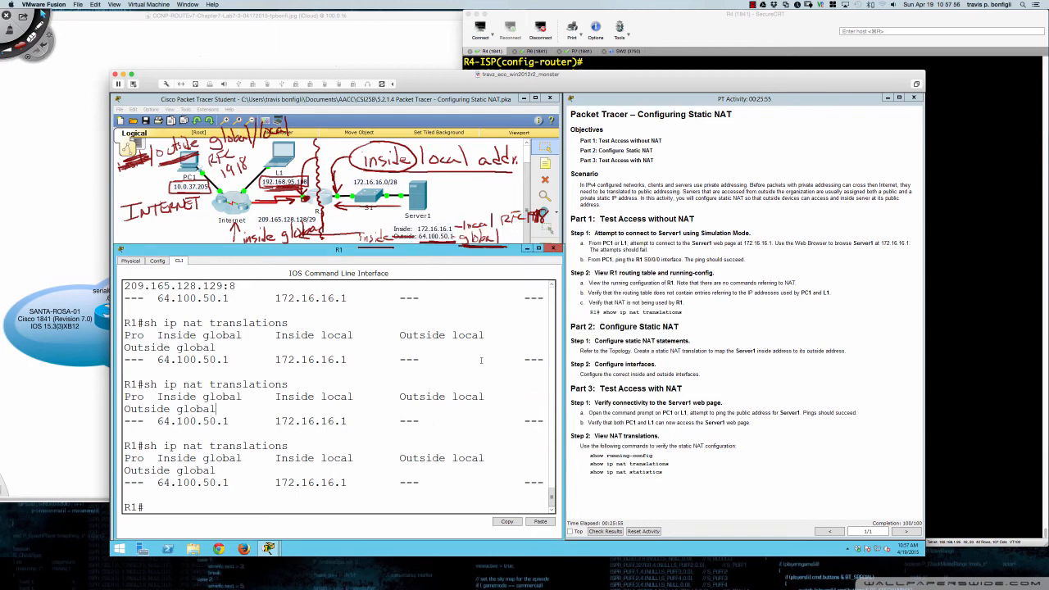
# Step: Highlight the static NAT statement, its 64.100.50.1 address, and ip nat outside under Serial0/0/0 in the earlier running configuration output
pyautogui.scroll(10, 423, 390)
pyautogui.scroll(10, 423, 390)
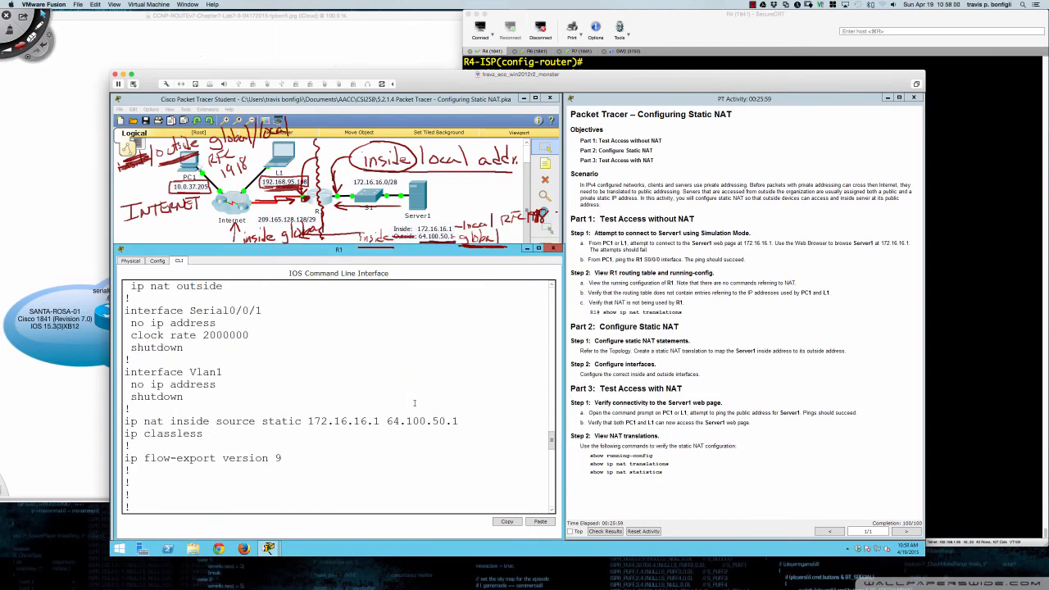
pyautogui.moveTo(461, 420); pyautogui.dragTo(124, 421)
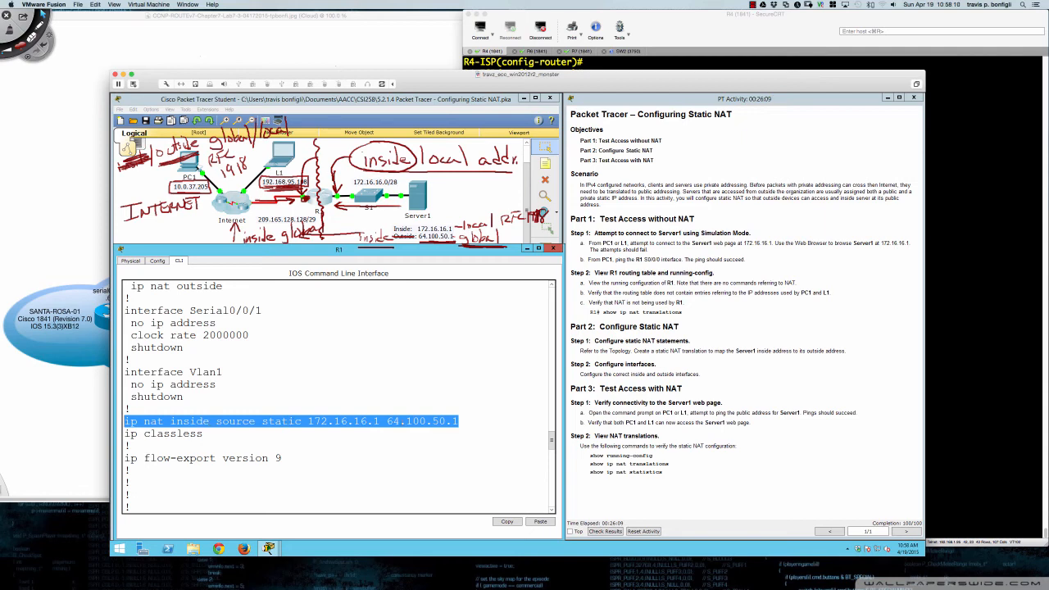
pyautogui.moveTo(386, 421); pyautogui.dragTo(459, 422)
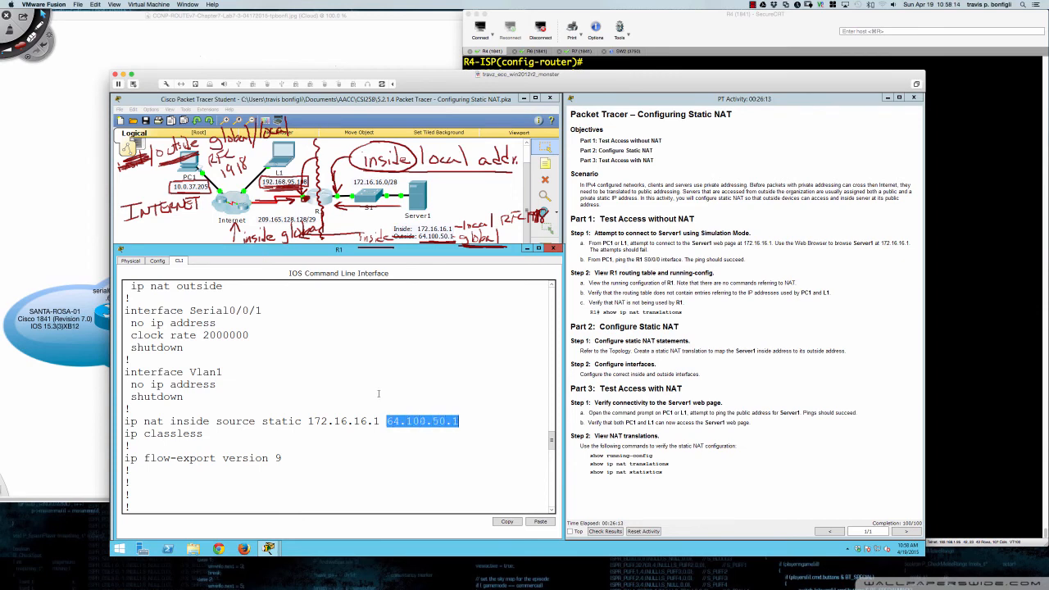
pyautogui.scroll(5, 378, 394)
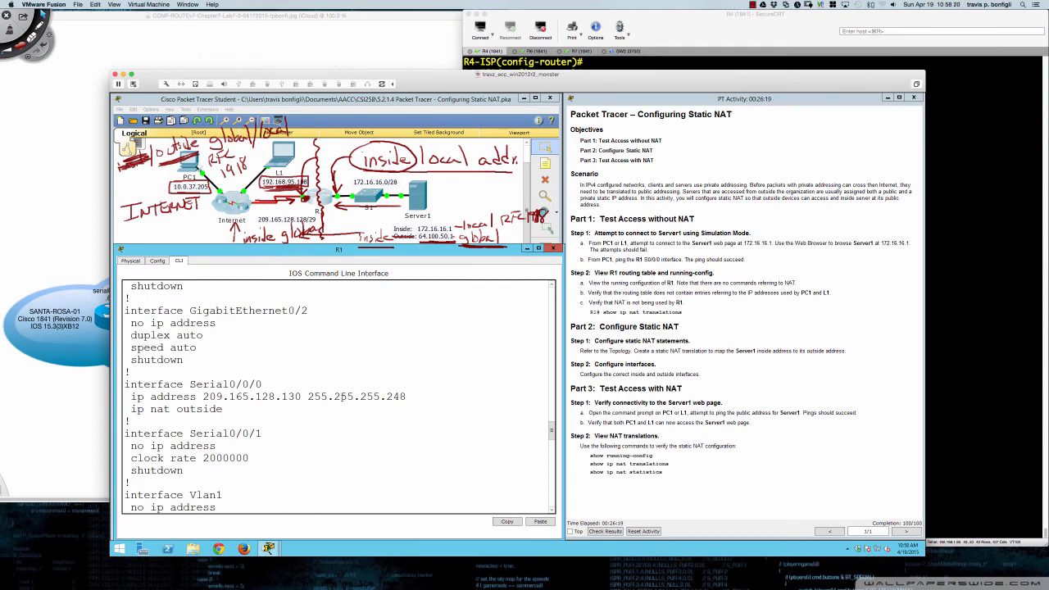
pyautogui.moveTo(223, 409); pyautogui.dragTo(131, 409)
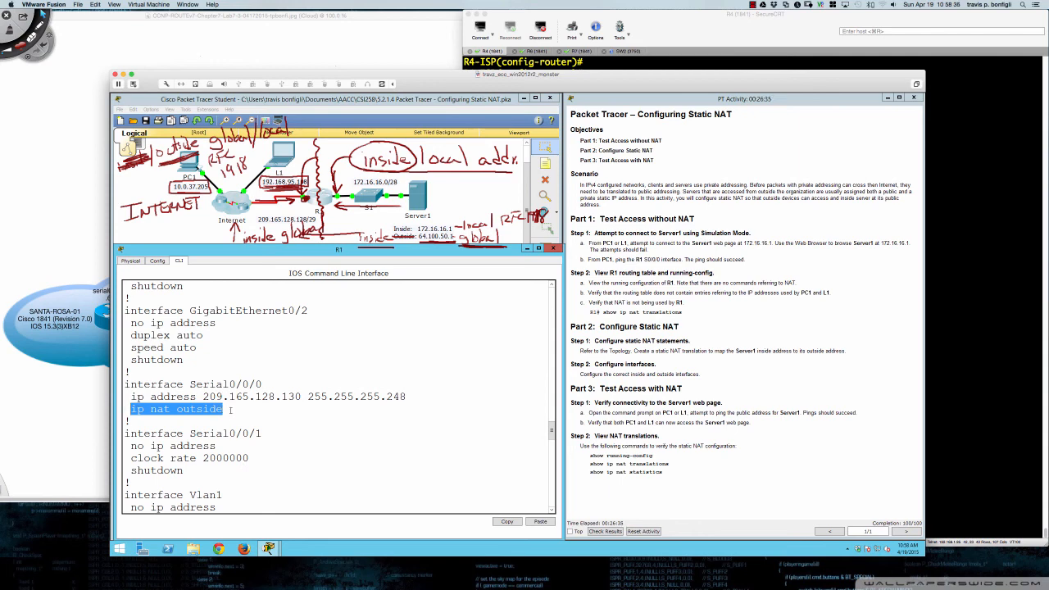
# Step: Highlight ip nat inside under GigabitEthernet0/0 in R1's earlier running configuration output
pyautogui.scroll(5, 230, 411)
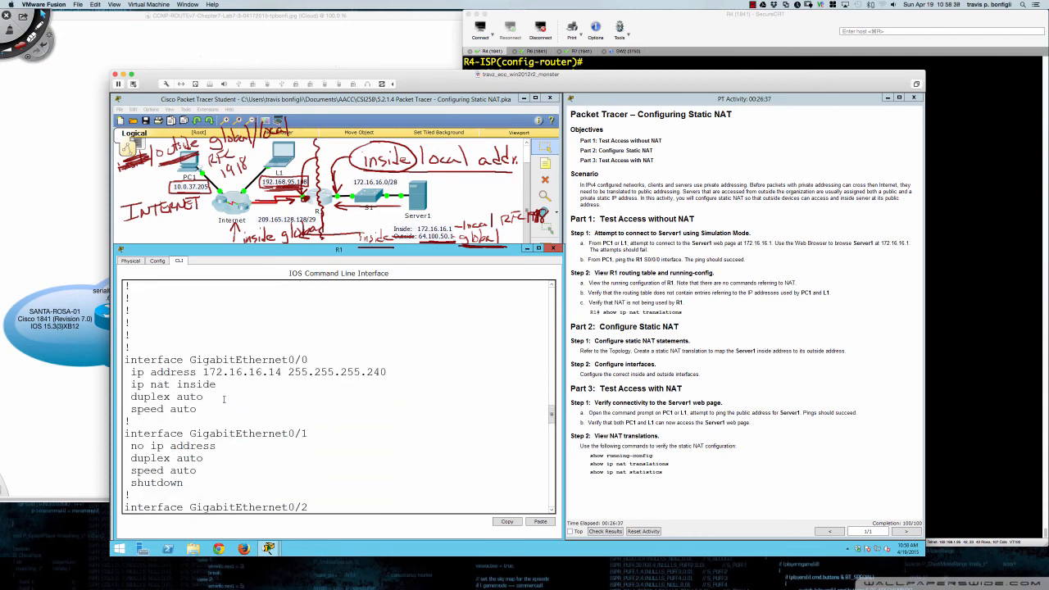
pyautogui.moveTo(220, 384); pyautogui.dragTo(131, 384)
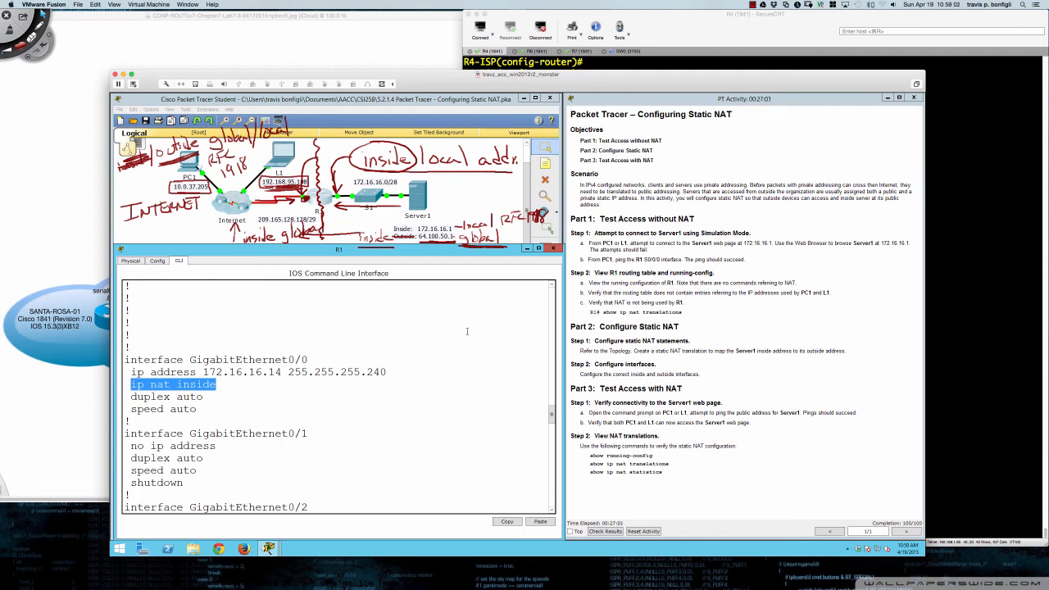
# Step: Run sh ip nat statistics at R1's latest command prompt to display the NAT statistics
pyautogui.scroll(-15, 465, 332)
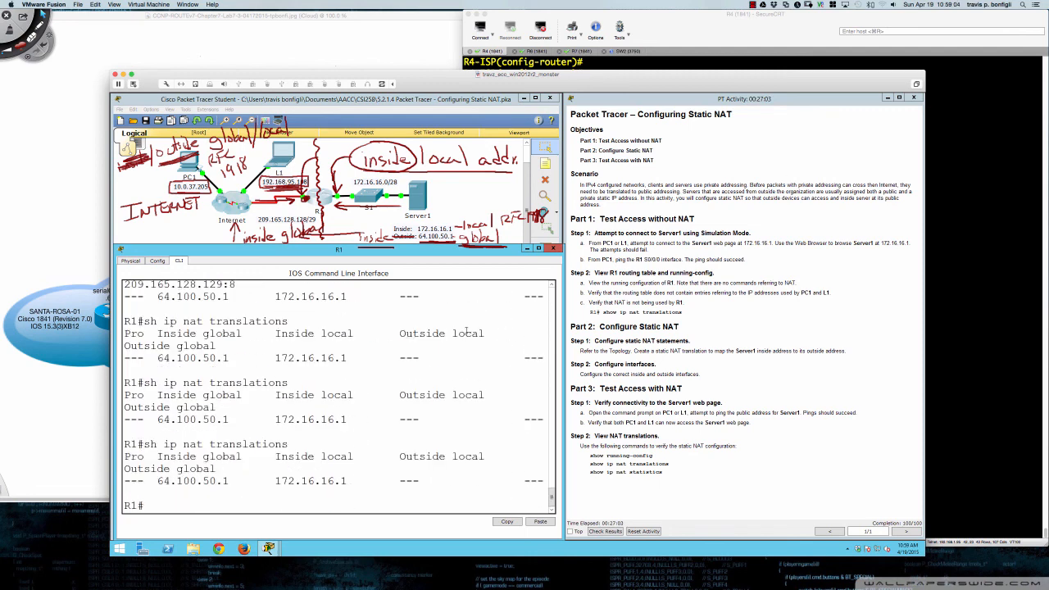
pyautogui.press('Return')
pyautogui.press('Return')
pyautogui.write('sh ip nap')
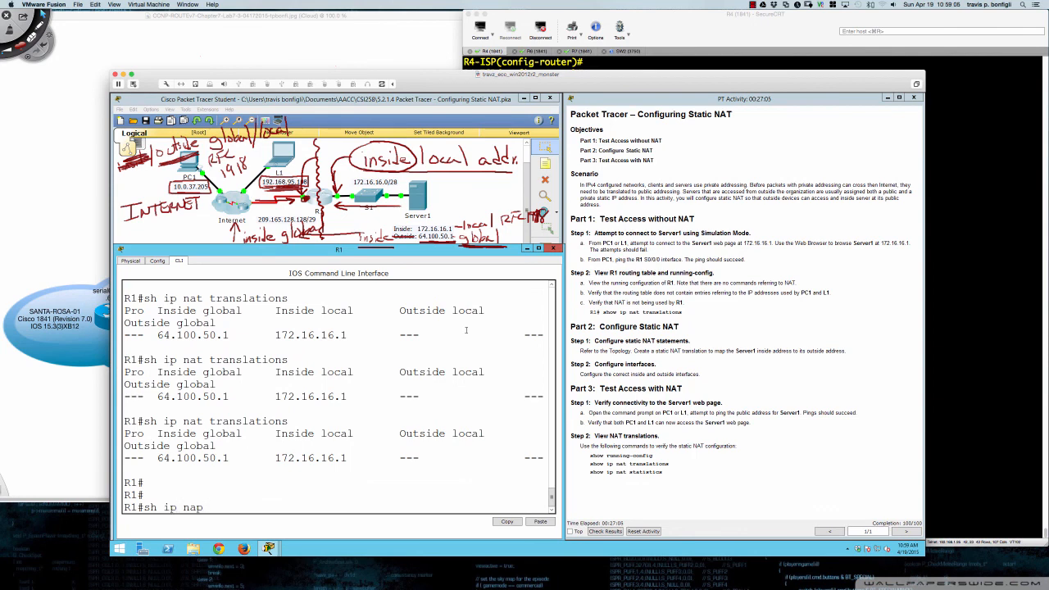
pyautogui.press('BackSpace')
pyautogui.write('t sta')
pyautogui.press('Tab')
pyautogui.press('Return')
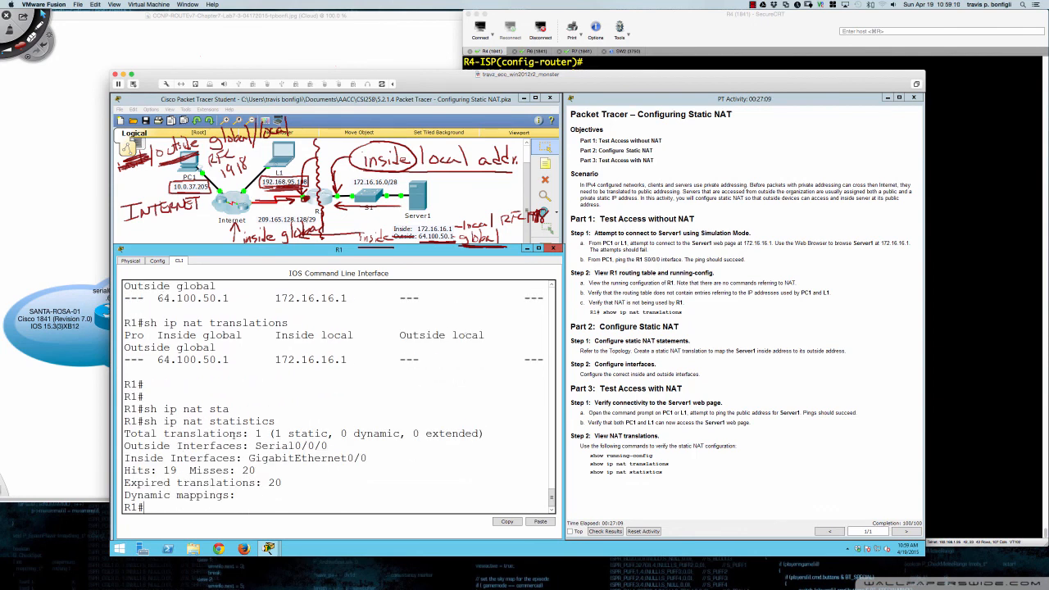
# Step: Highlight the total translations, outside interfaces, hits and misses, expired translations and dynamic mappings lines of the NAT statistics in turn
pyautogui.moveTo(136, 433); pyautogui.dragTo(330, 434)
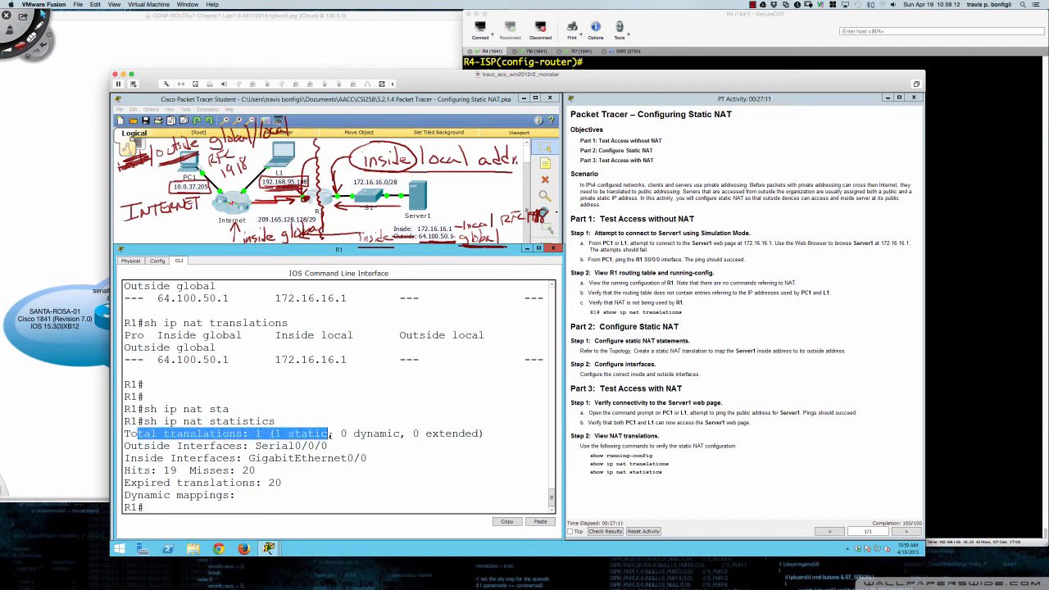
pyautogui.moveTo(155, 446); pyautogui.dragTo(309, 446)
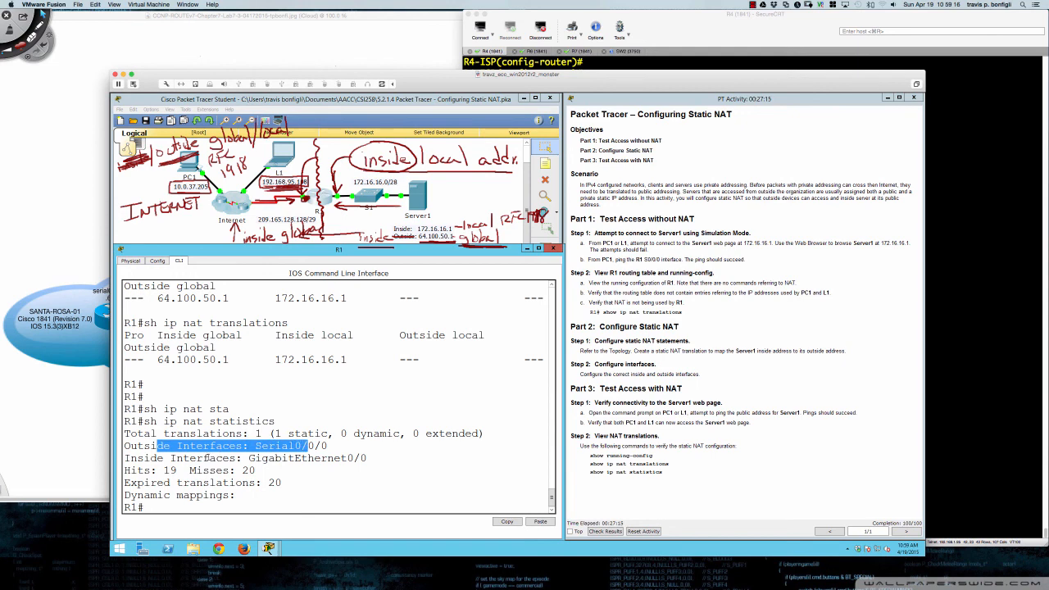
pyautogui.moveTo(123, 471); pyautogui.dragTo(259, 470)
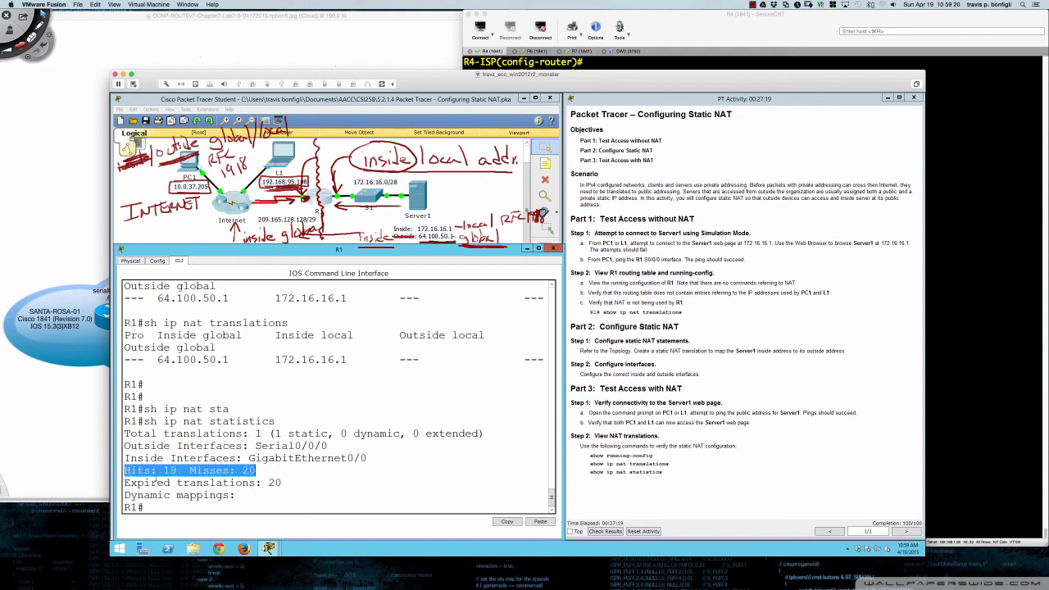
pyautogui.moveTo(124, 483); pyautogui.dragTo(286, 484)
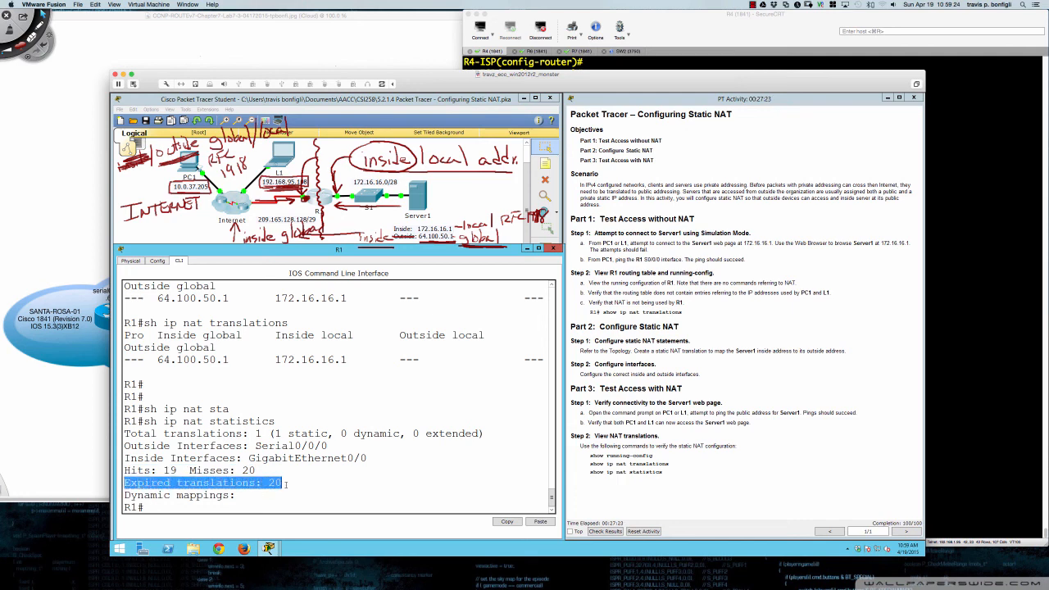
pyautogui.moveTo(124, 495); pyautogui.dragTo(236, 495)
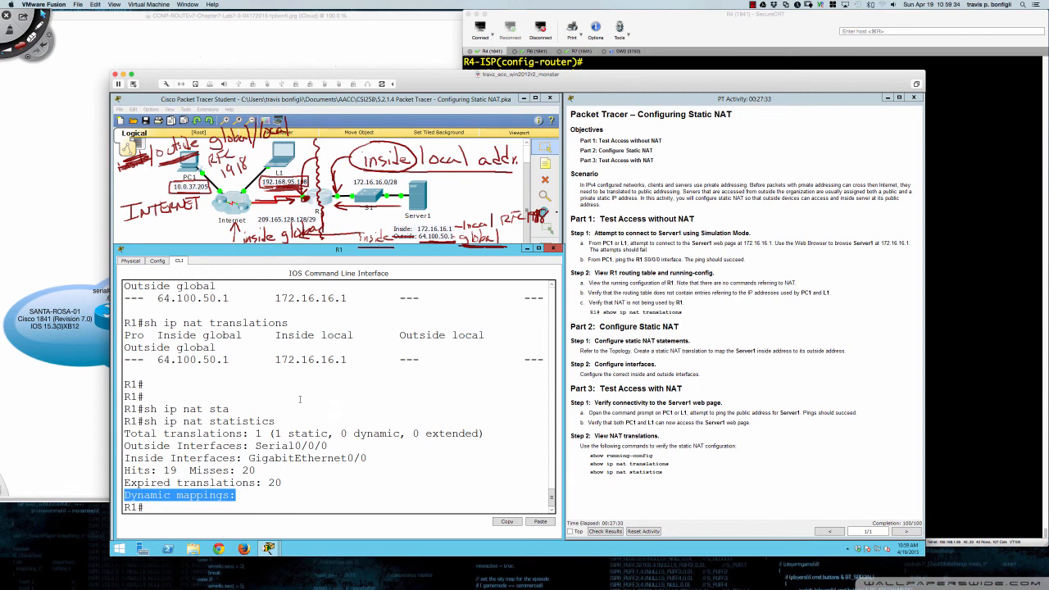
pyautogui.click(753, 6)
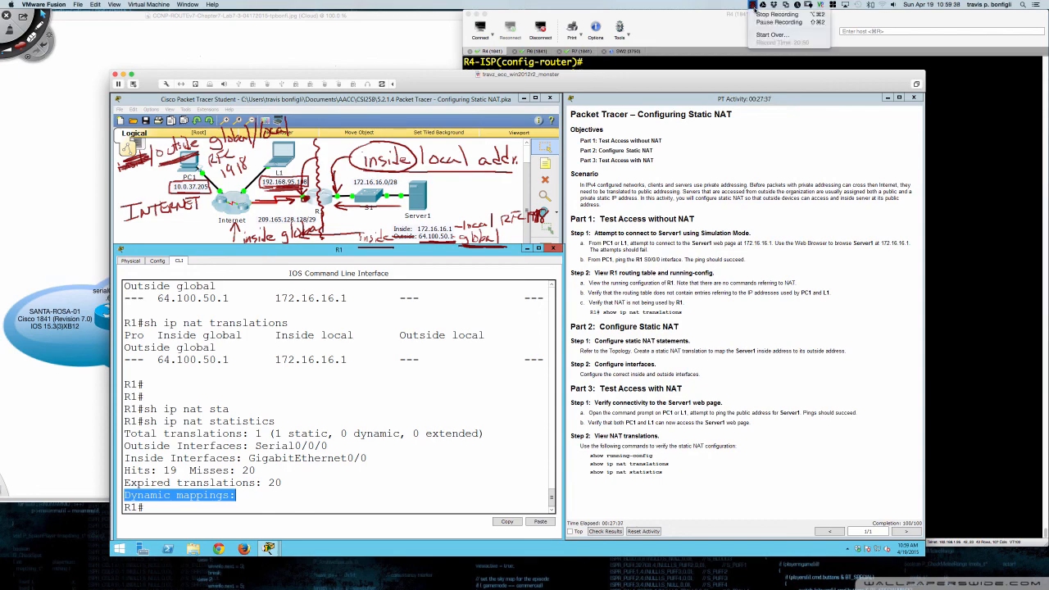